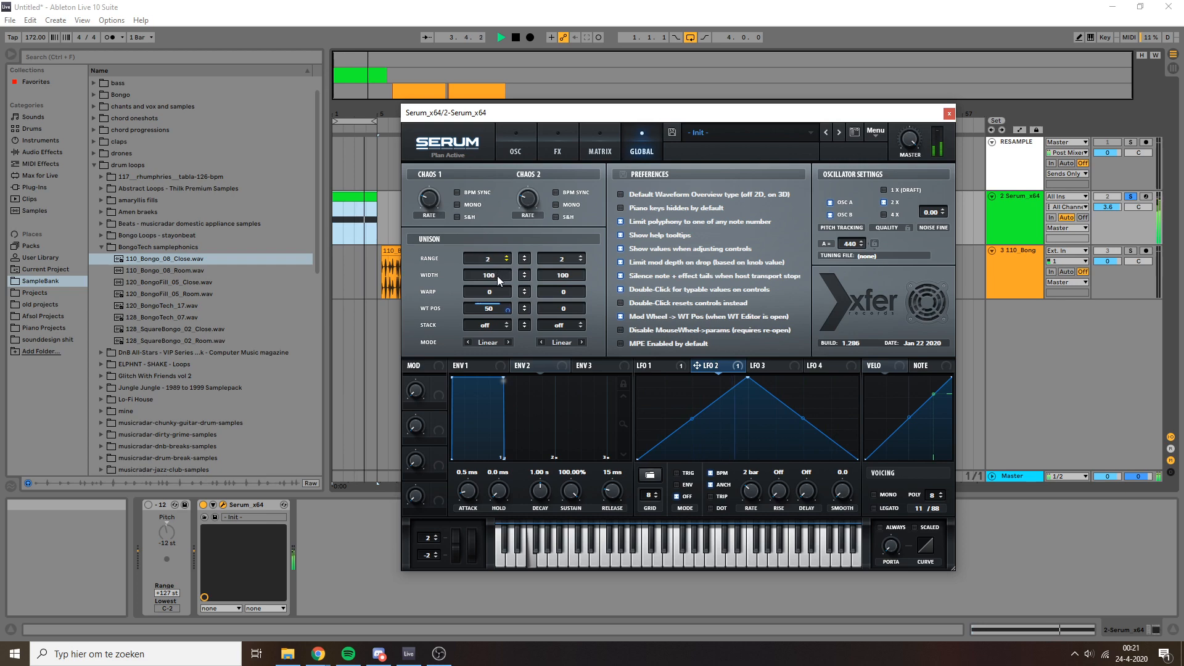
- Switch Serum to its oscillator page and stop the arrangement's playback
{"action": "left_click", "coordinate": [521, 148]}
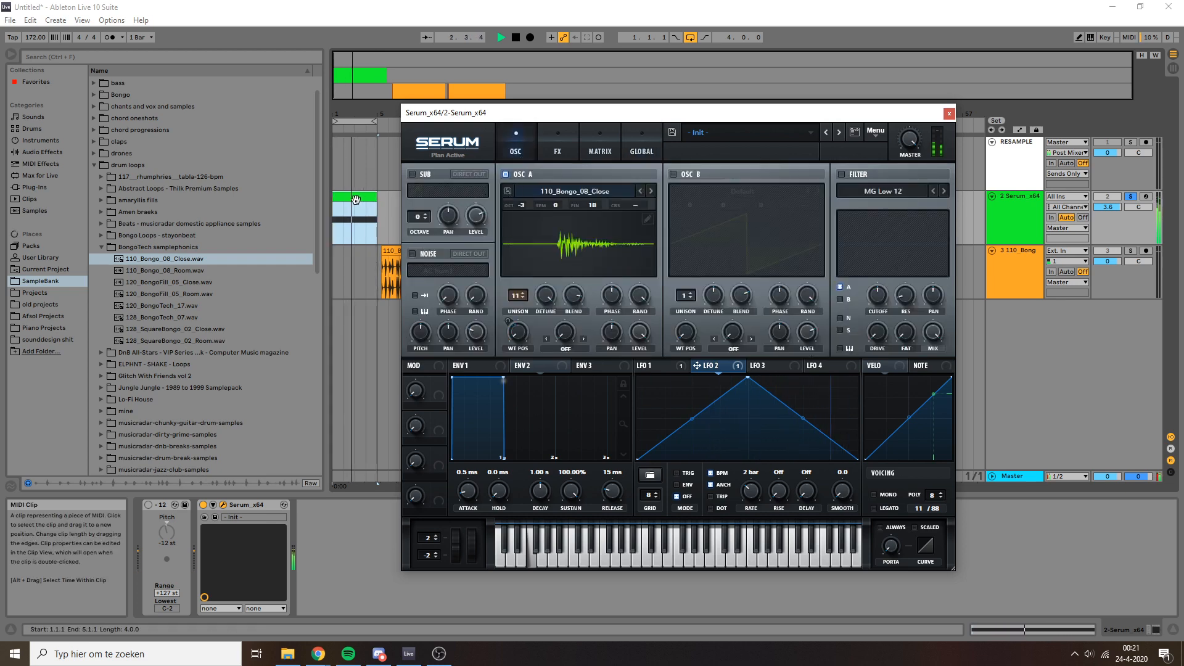
{"action": "left_click", "coordinate": [354, 199]}
{"action": "key", "text": "space"}
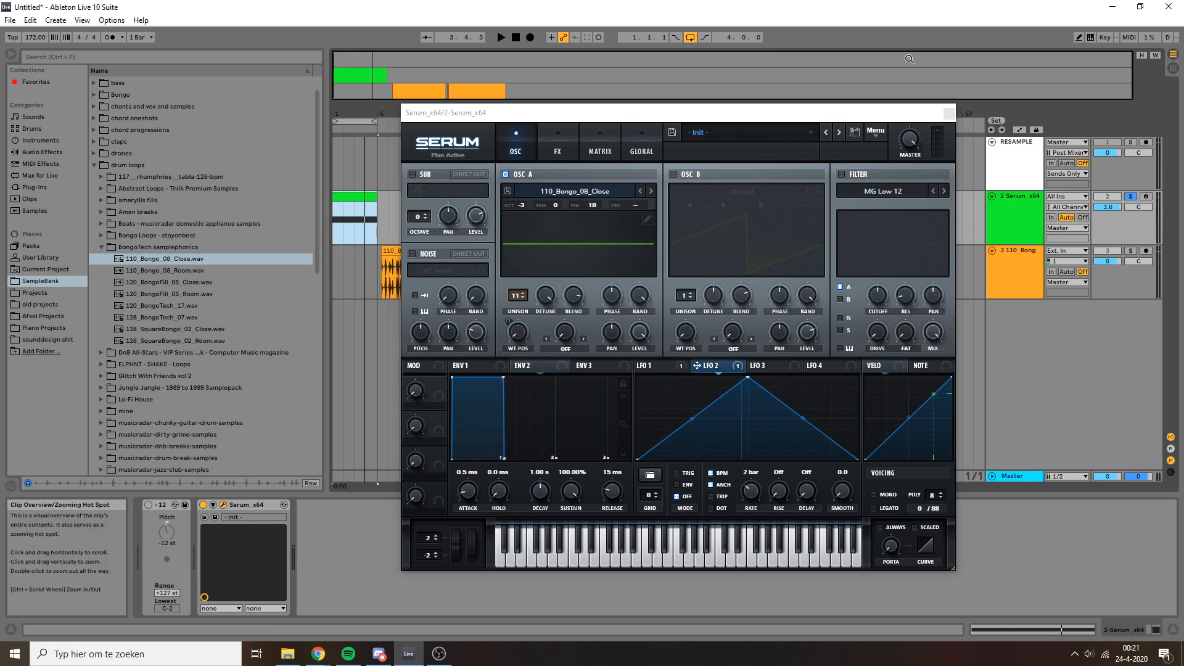
- Move the Serum window aside and close it to uncover the arrangement
{"action": "left_click_drag", "start_coordinate": [735, 121], "coordinate": [655, 120]}
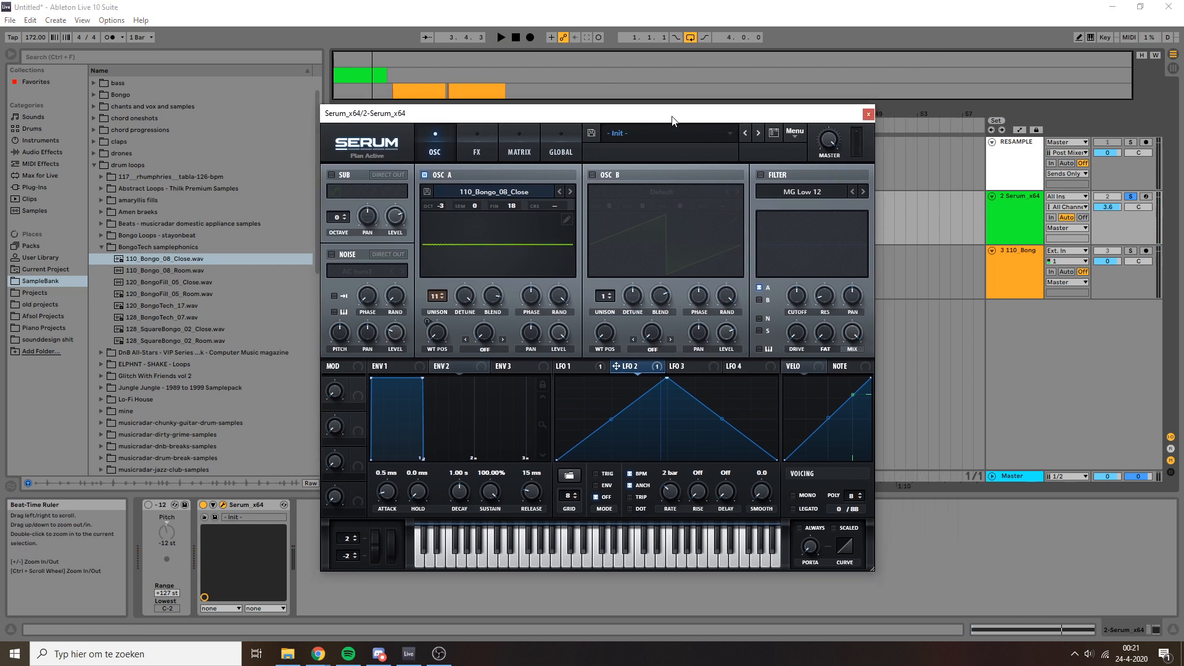
{"action": "left_click_drag", "start_coordinate": [672, 119], "coordinate": [660, 119]}
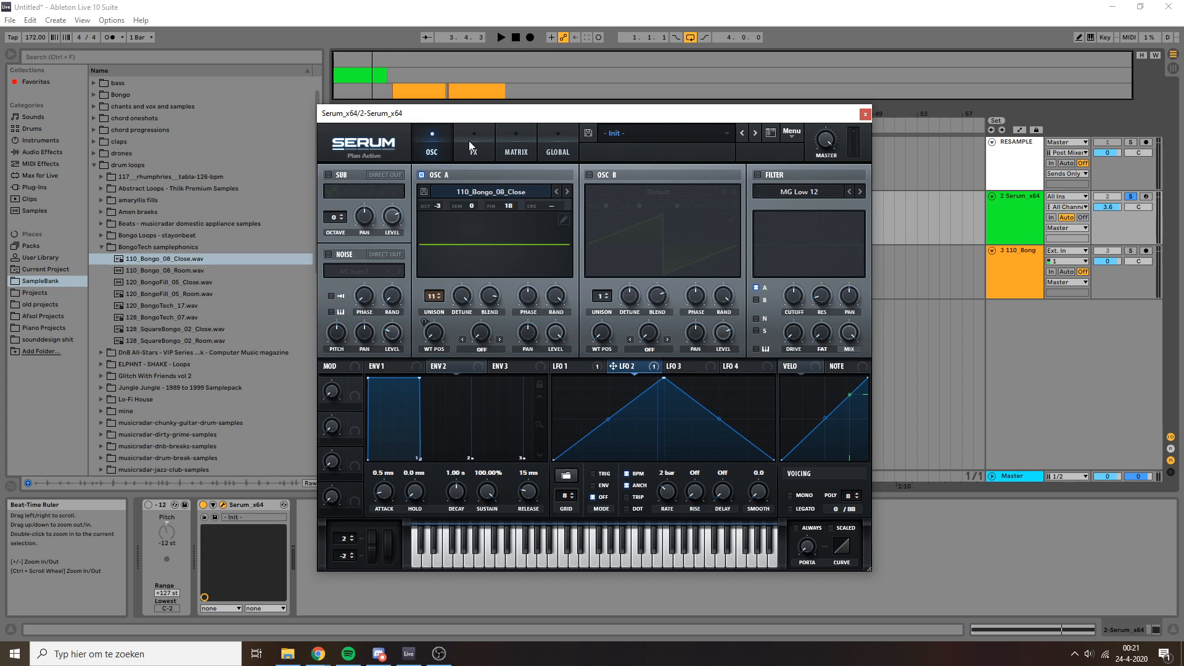
{"action": "left_click", "coordinate": [865, 113]}
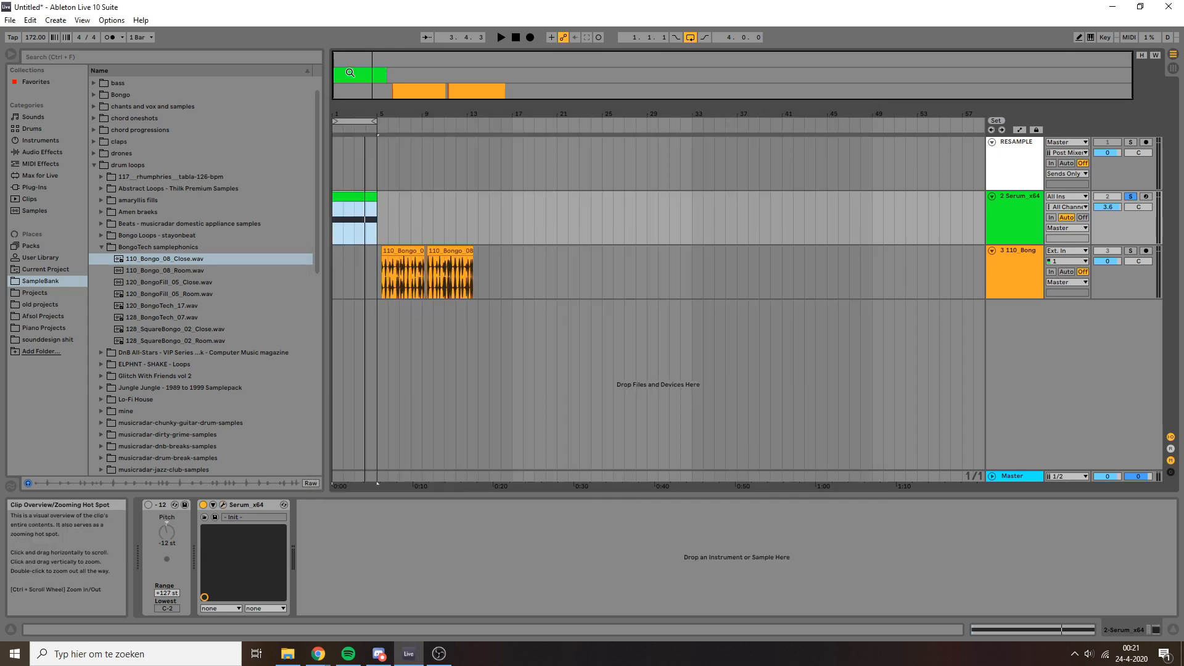
- Extend the start of the second bongo clip back over the first one to 5.3.1
{"action": "left_click_drag", "start_coordinate": [350, 72], "coordinate": [364, 73]}
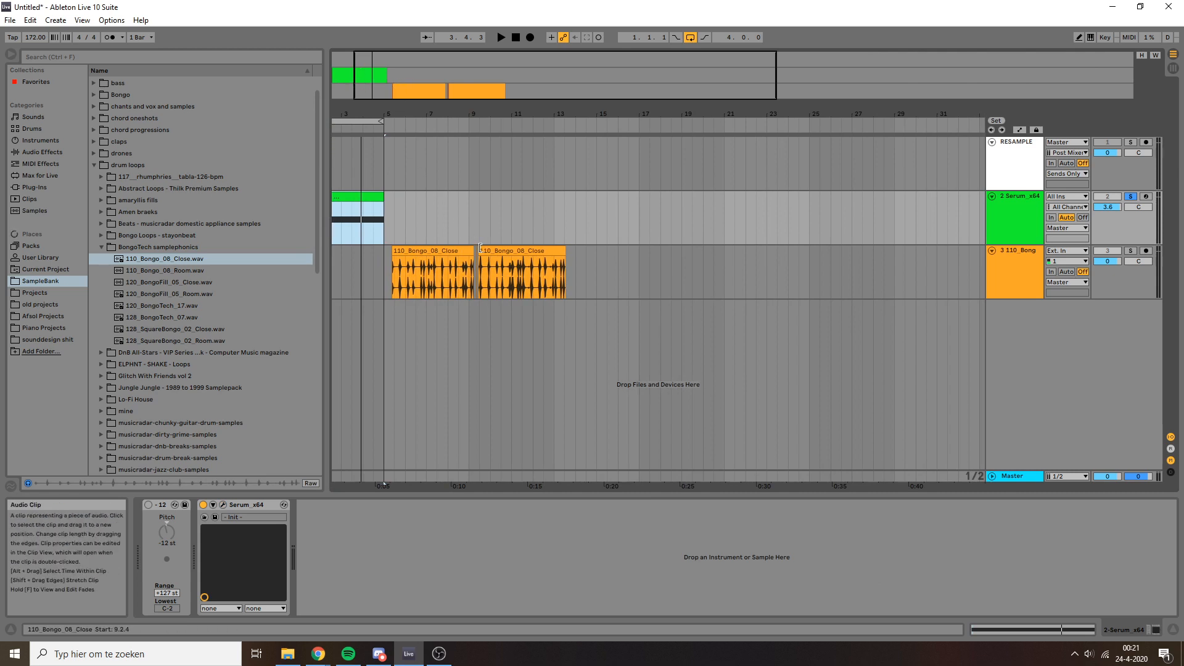
{"action": "left_click_drag", "start_coordinate": [479, 252], "coordinate": [395, 250]}
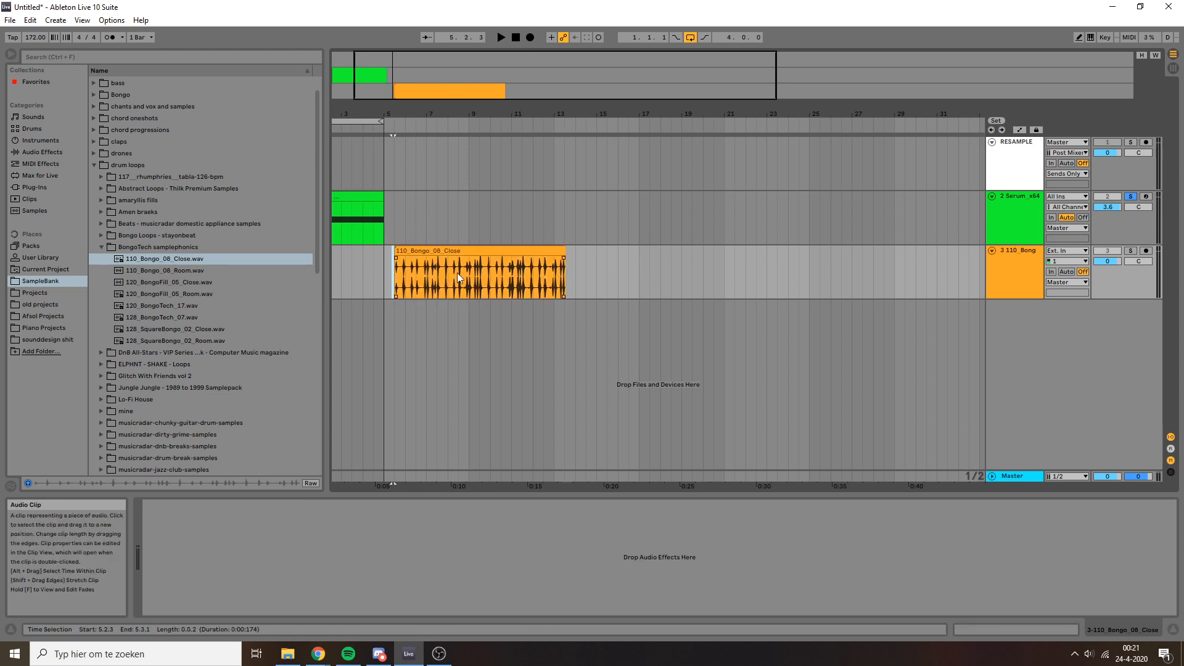
{"action": "left_click", "coordinate": [398, 253]}
- Open the bongo clip's sample view and turn off its Warp option
{"action": "left_click_drag", "start_coordinate": [379, 77], "coordinate": [387, 131]}
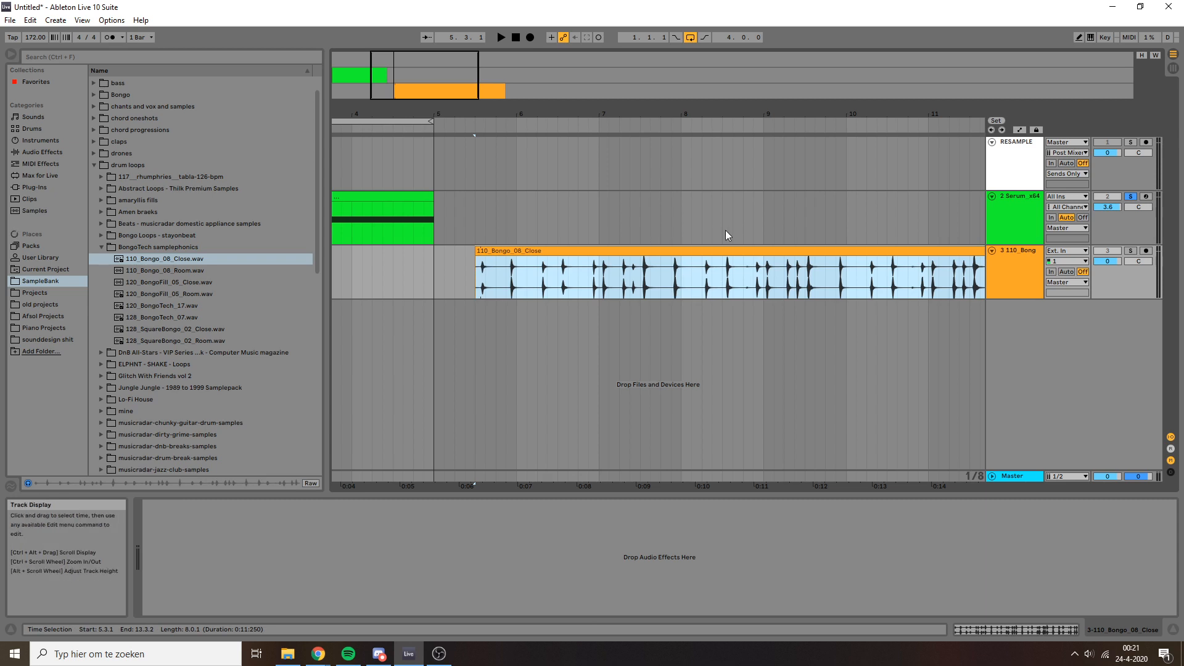
{"action": "left_click", "coordinate": [639, 259]}
{"action": "left_click", "coordinate": [637, 250]}
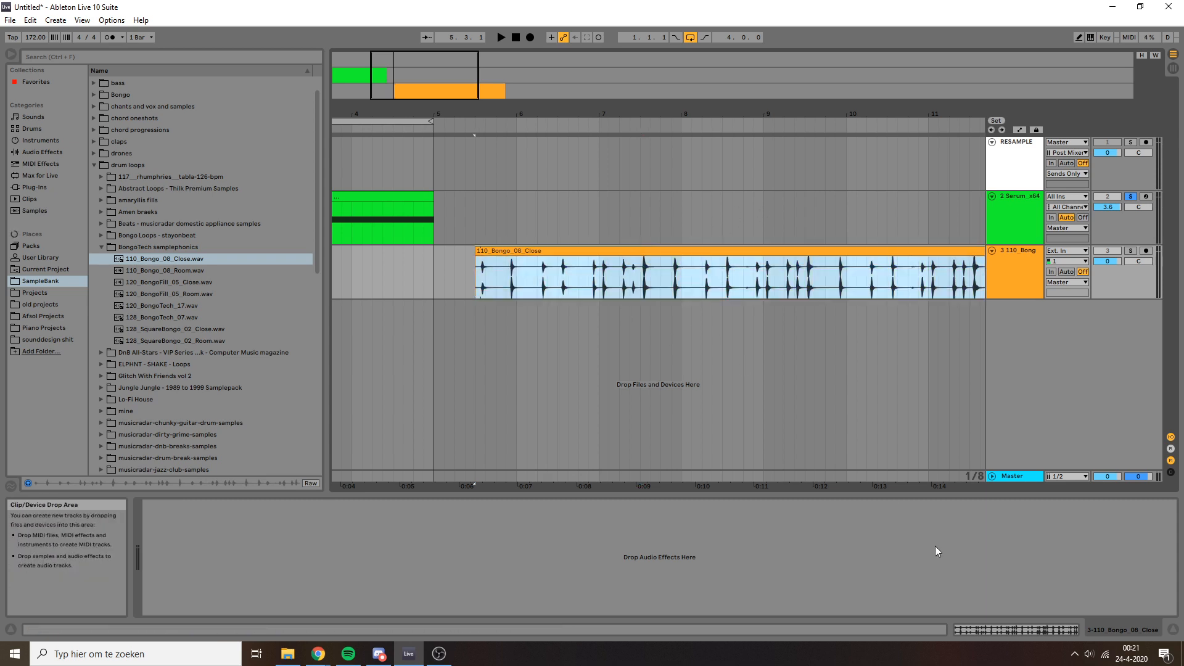
{"action": "left_click", "coordinate": [1005, 630]}
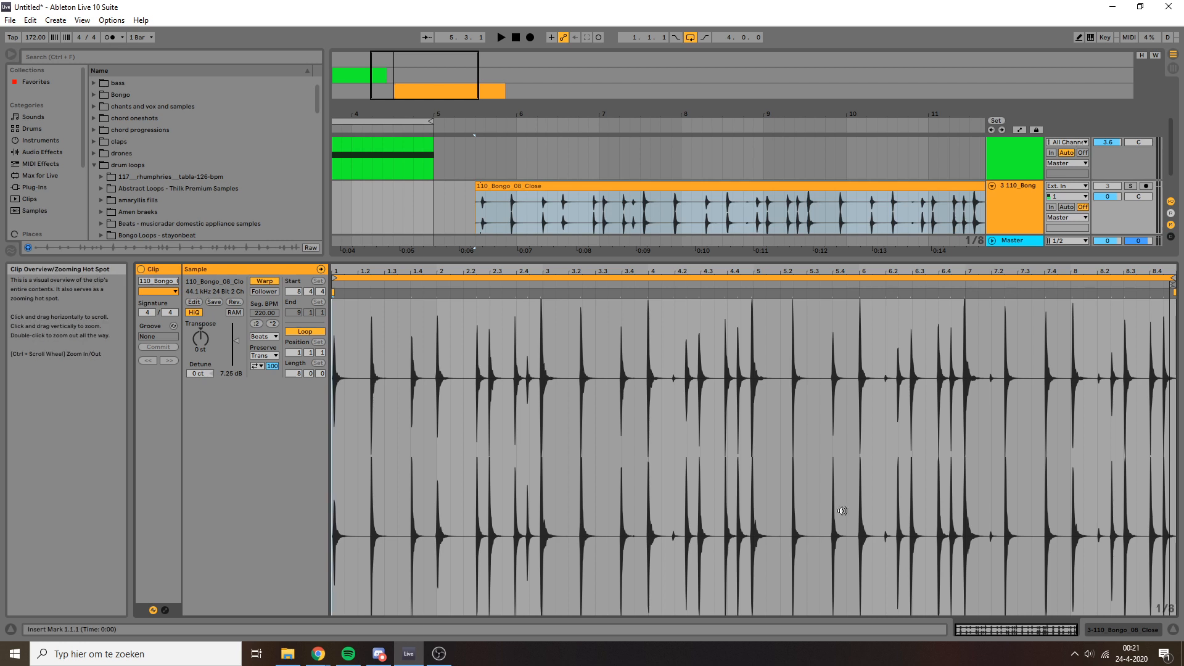
{"action": "left_click", "coordinate": [276, 280]}
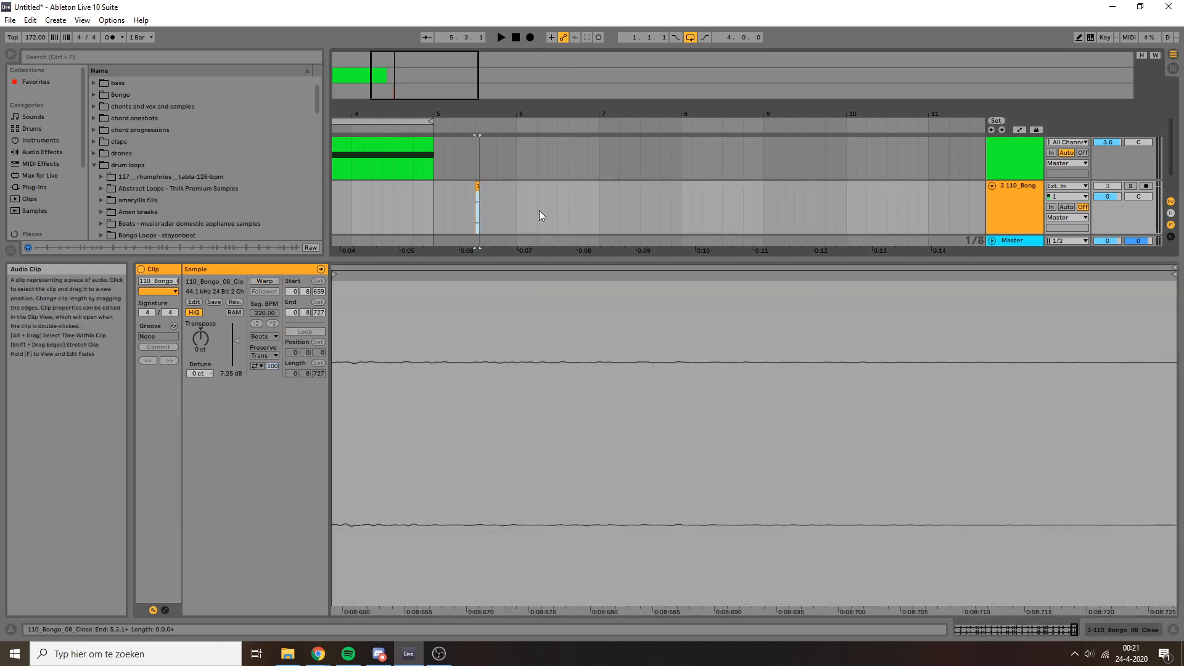
- Extend the unwarped bongo clip to reveal more of the sample and place its start at 5.3.3
{"action": "left_click_drag", "start_coordinate": [476, 187], "coordinate": [250, 187]}
{"action": "left_click_drag", "start_coordinate": [395, 186], "coordinate": [698, 195]}
{"action": "left_click_drag", "start_coordinate": [600, 188], "coordinate": [486, 188]}
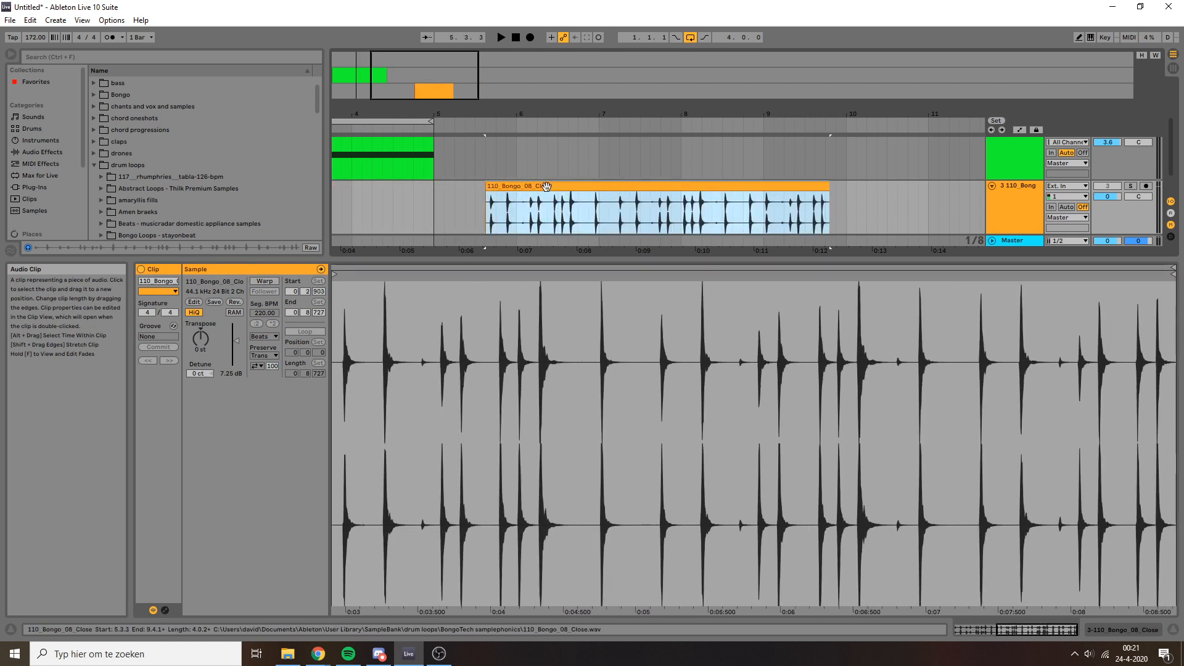
- Solo the bongo track, set its volume to -0.1 dB and audition the clip
{"action": "left_click", "coordinate": [512, 204]}
{"action": "left_click", "coordinate": [507, 187]}
{"action": "key", "text": "space"}
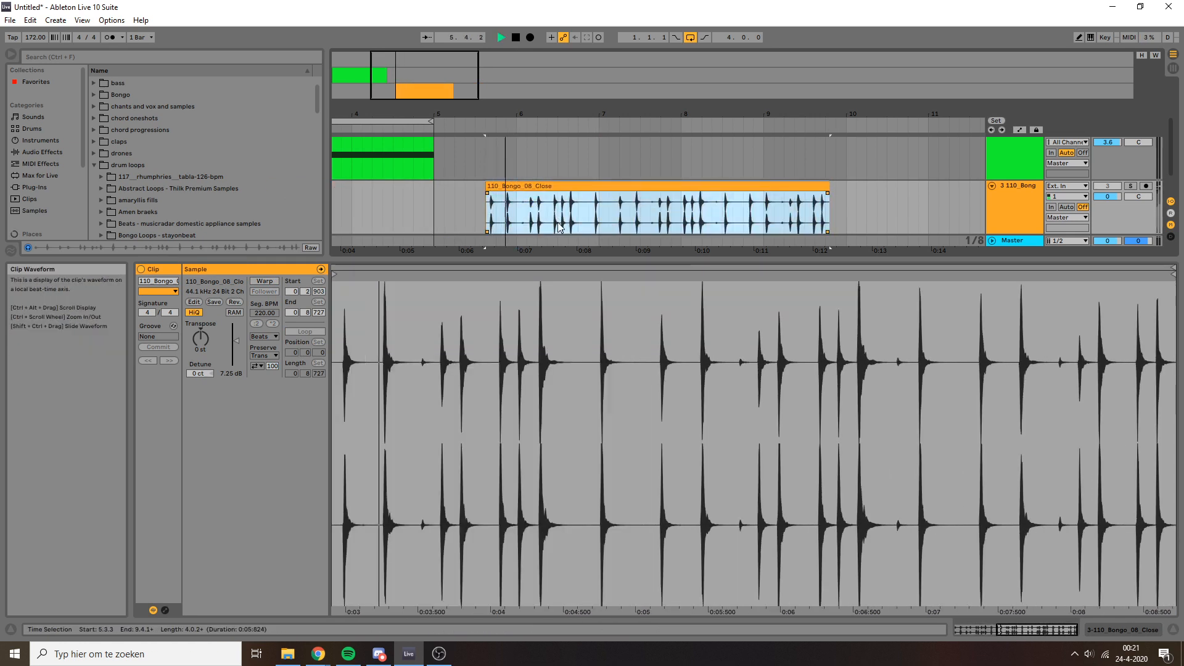
{"action": "left_click", "coordinate": [1131, 187]}
{"action": "key", "text": "space"}
{"action": "left_click_drag", "start_coordinate": [1109, 197], "coordinate": [1109, 197]}
{"action": "key", "text": "space"}
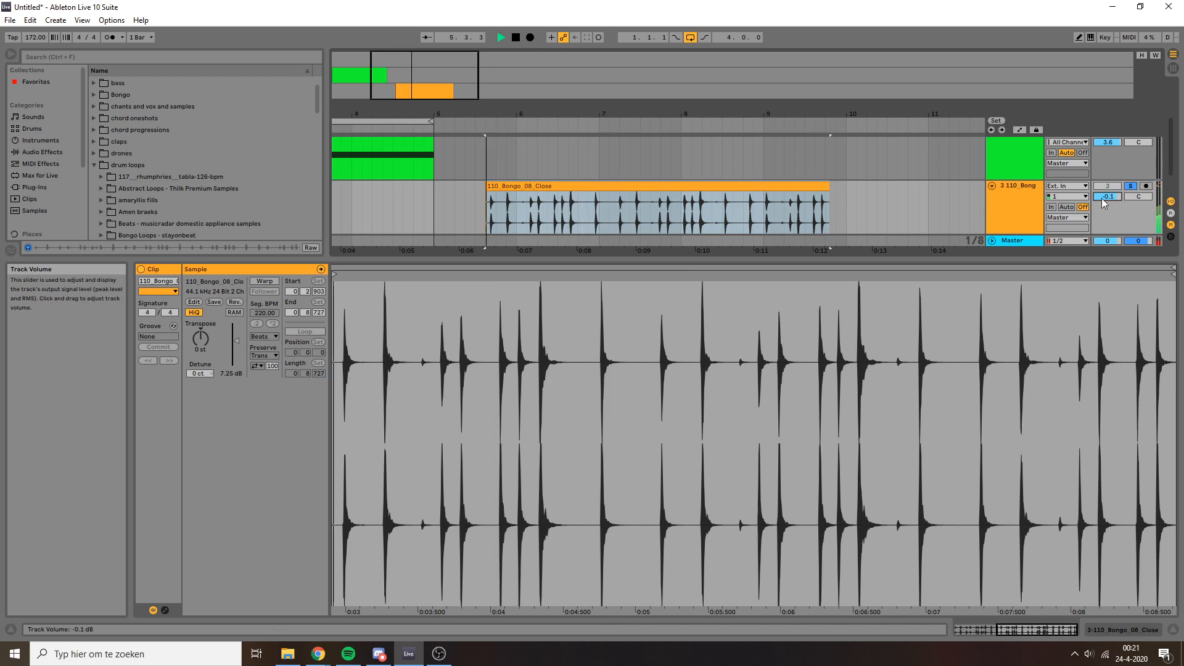
{"action": "key", "text": "space"}
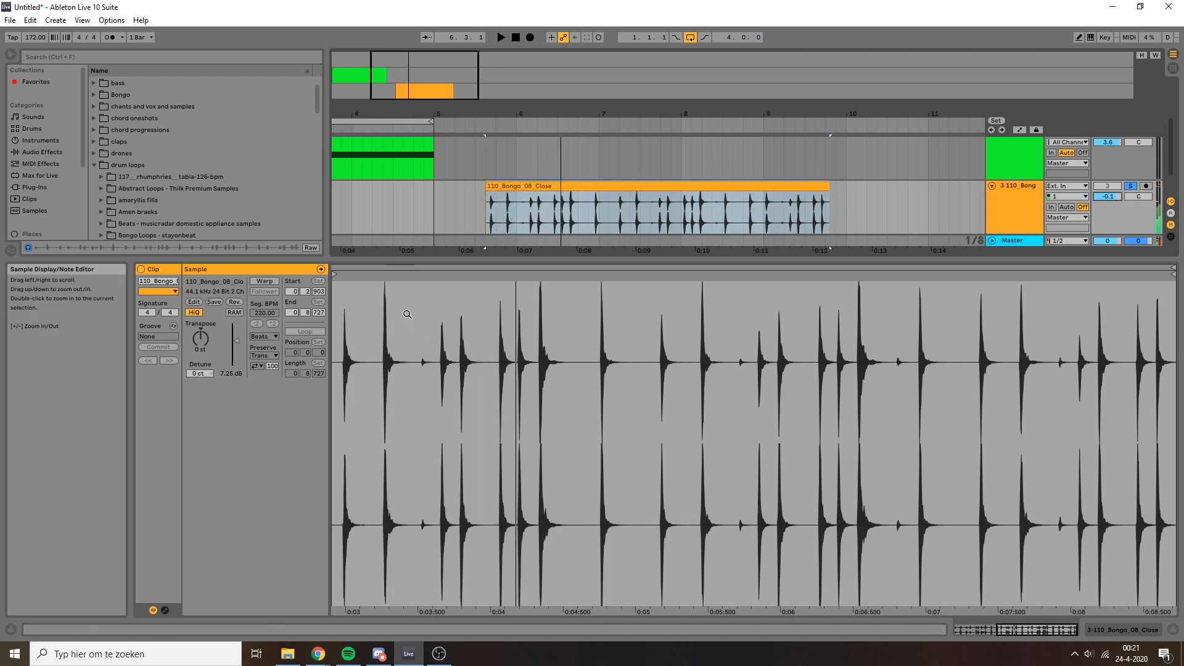
- Split a short slice out of the bongo clip at 6.3.1 and delete the parts before and after it
{"action": "left_click", "coordinate": [537, 185]}
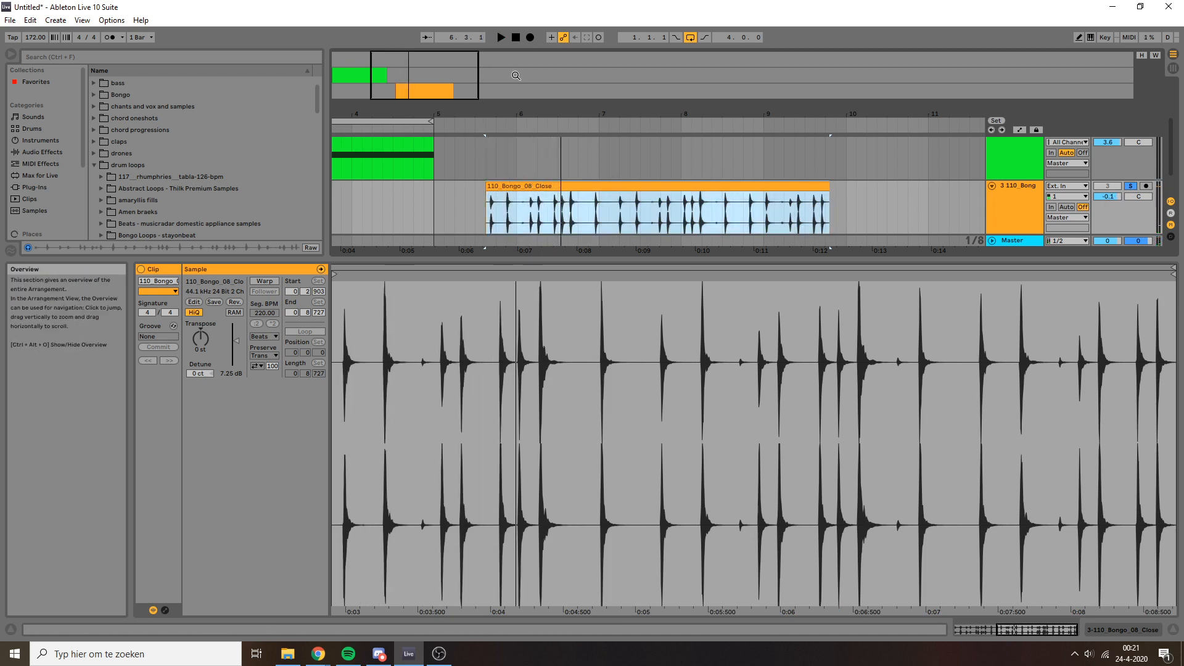
{"action": "left_click_drag", "start_coordinate": [537, 114], "coordinate": [576, 213]}
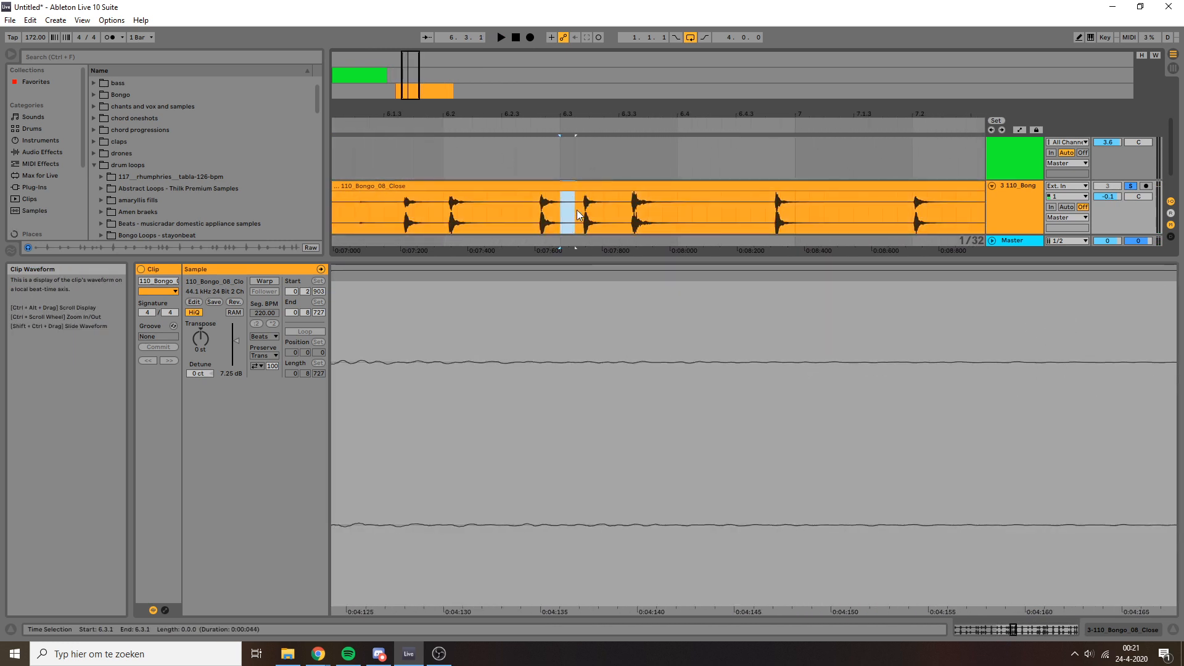
{"action": "key", "text": "ctrl+e"}
{"action": "left_click", "coordinate": [603, 186]}
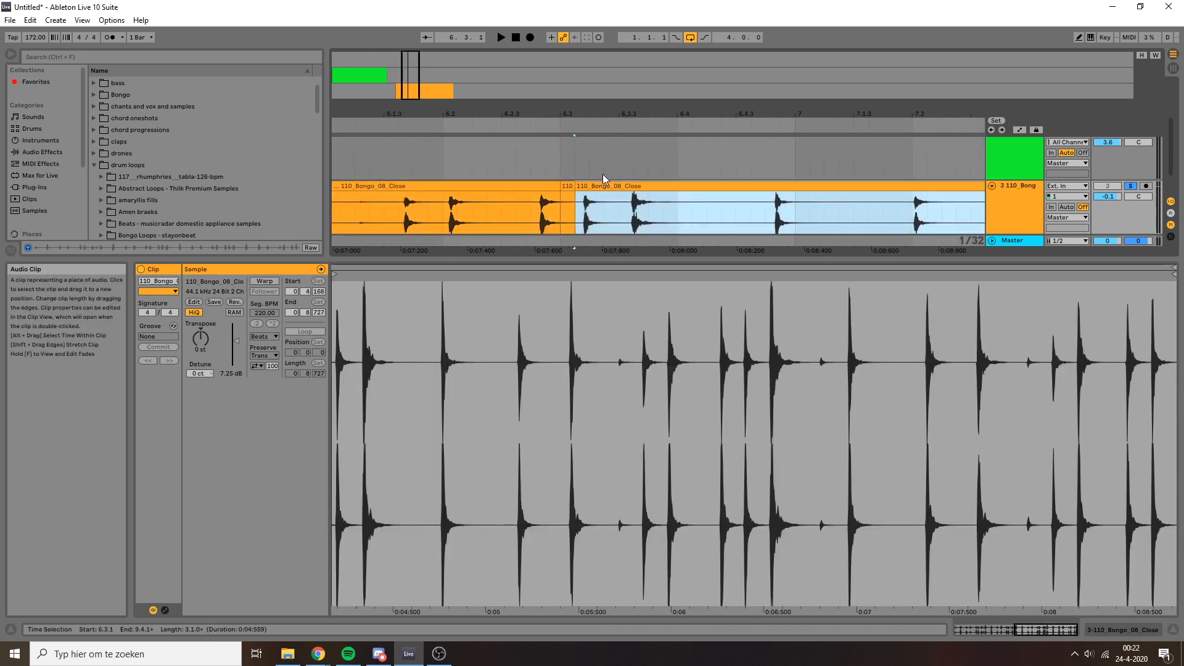
{"action": "key", "text": "Delete"}
{"action": "left_click", "coordinate": [535, 186]}
{"action": "key", "text": "Delete"}
{"action": "left_click", "coordinate": [568, 187]}
- Shift the slice's sample region onto a single bongo hit and play it
{"action": "left_click_drag", "start_coordinate": [547, 345], "coordinate": [581, 265]}
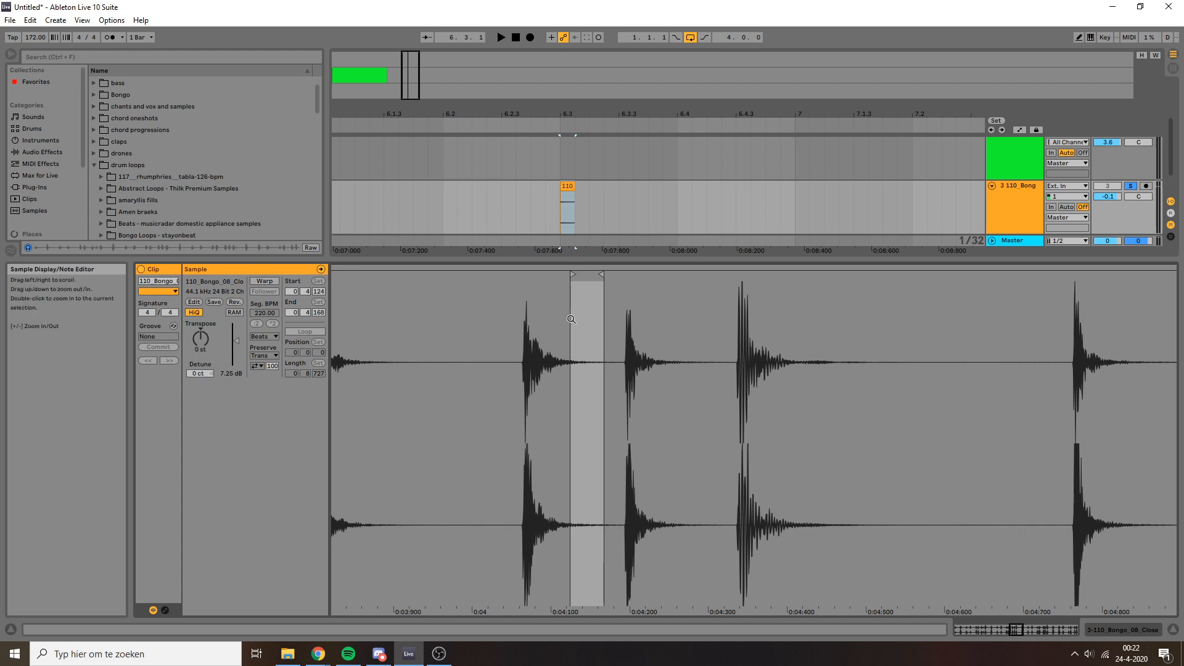
{"action": "mouse_move", "coordinate": [579, 357]}
{"action": "left_mouse_down"}
{"action": "mouse_move", "coordinate": [555, 324]}
{"action": "mouse_move", "coordinate": [549, 275]}
{"action": "mouse_move", "coordinate": [512, 275]}
{"action": "mouse_move", "coordinate": [613, 276]}
{"action": "mouse_move", "coordinate": [591, 289]}
{"action": "mouse_move", "coordinate": [469, 291]}
{"action": "mouse_move", "coordinate": [516, 291]}
{"action": "left_mouse_up"}
{"action": "key", "text": "space"}
{"action": "key", "text": "space"}
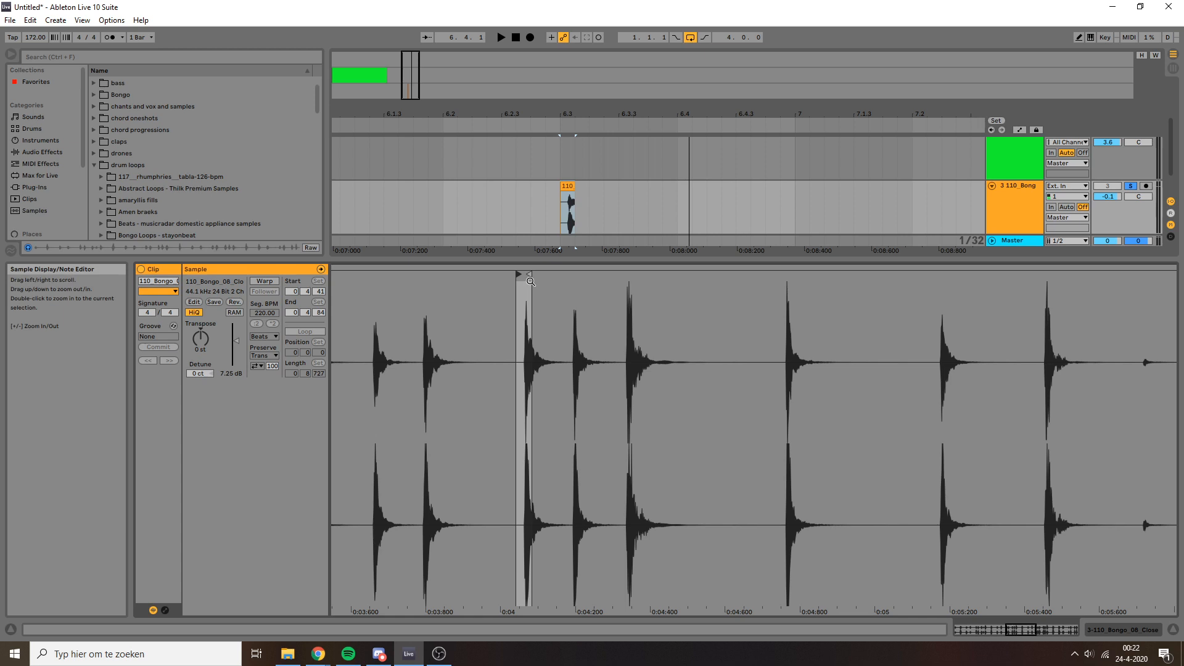
- Extend the clip's start and end markers to cover the whole bongo sample
{"action": "mouse_move", "coordinate": [519, 274]}
{"action": "left_mouse_down"}
{"action": "mouse_move", "coordinate": [703, 284]}
{"action": "mouse_move", "coordinate": [525, 282]}
{"action": "left_mouse_up"}
{"action": "mouse_move", "coordinate": [532, 296]}
{"action": "left_mouse_down"}
{"action": "mouse_move", "coordinate": [733, 296]}
{"action": "mouse_move", "coordinate": [893, 272]}
{"action": "mouse_move", "coordinate": [1158, 314]}
{"action": "left_mouse_up"}
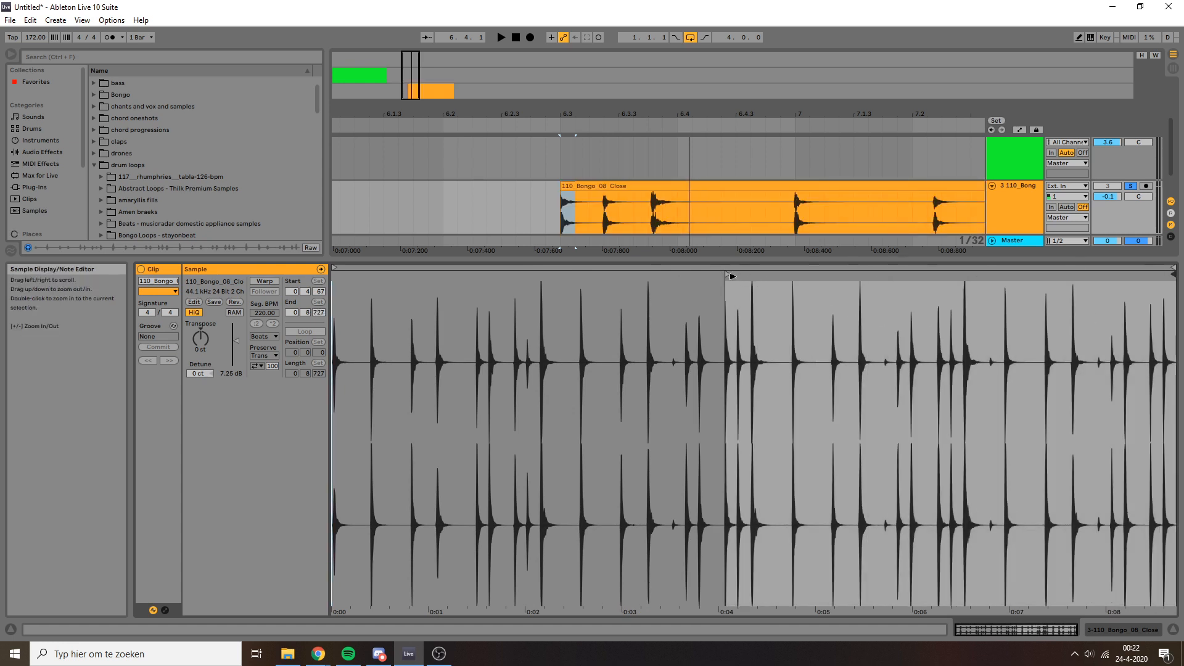
{"action": "left_click_drag", "start_coordinate": [728, 275], "coordinate": [336, 303]}
{"action": "left_click", "coordinate": [575, 187]}
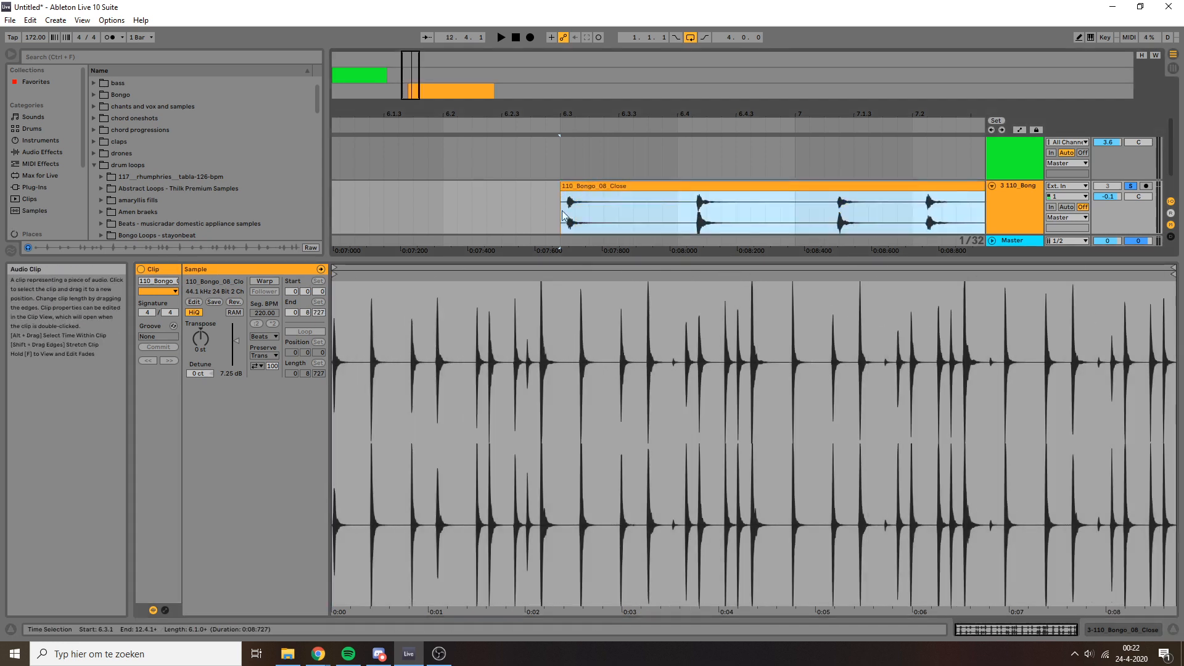
{"action": "left_click", "coordinate": [589, 284]}
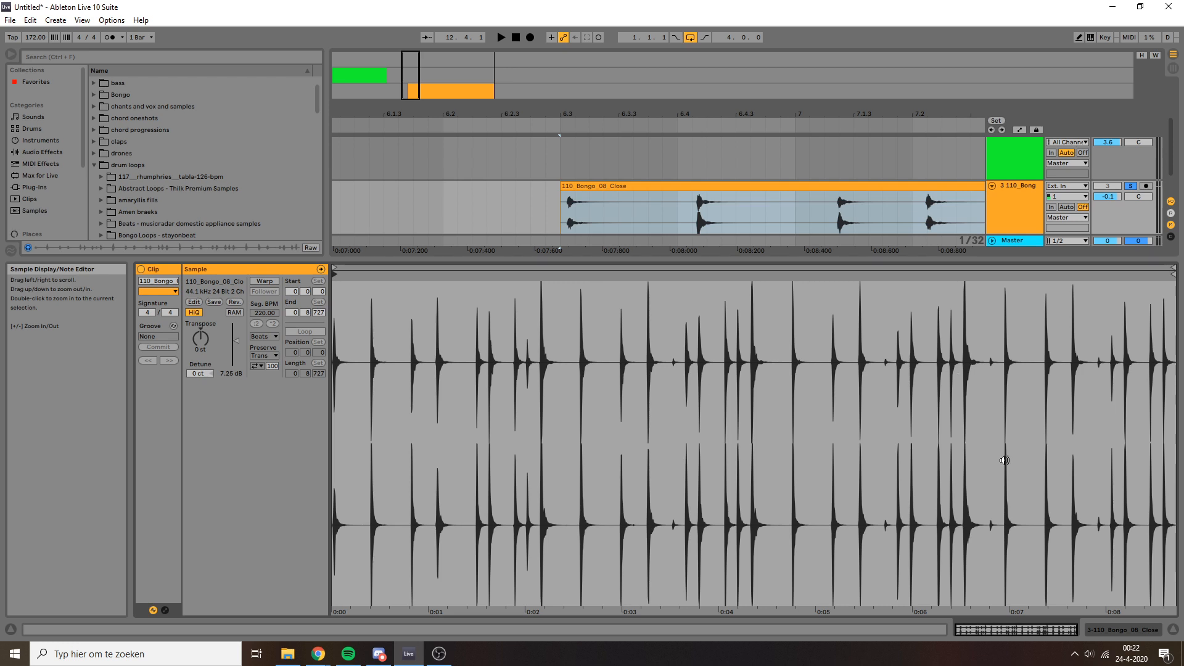
- Select the four-bar MIDI clip on the Serum track and open the Serum plug-in window
{"action": "left_click", "coordinate": [1097, 627]}
{"action": "left_click_drag", "start_coordinate": [405, 75], "coordinate": [405, 52]}
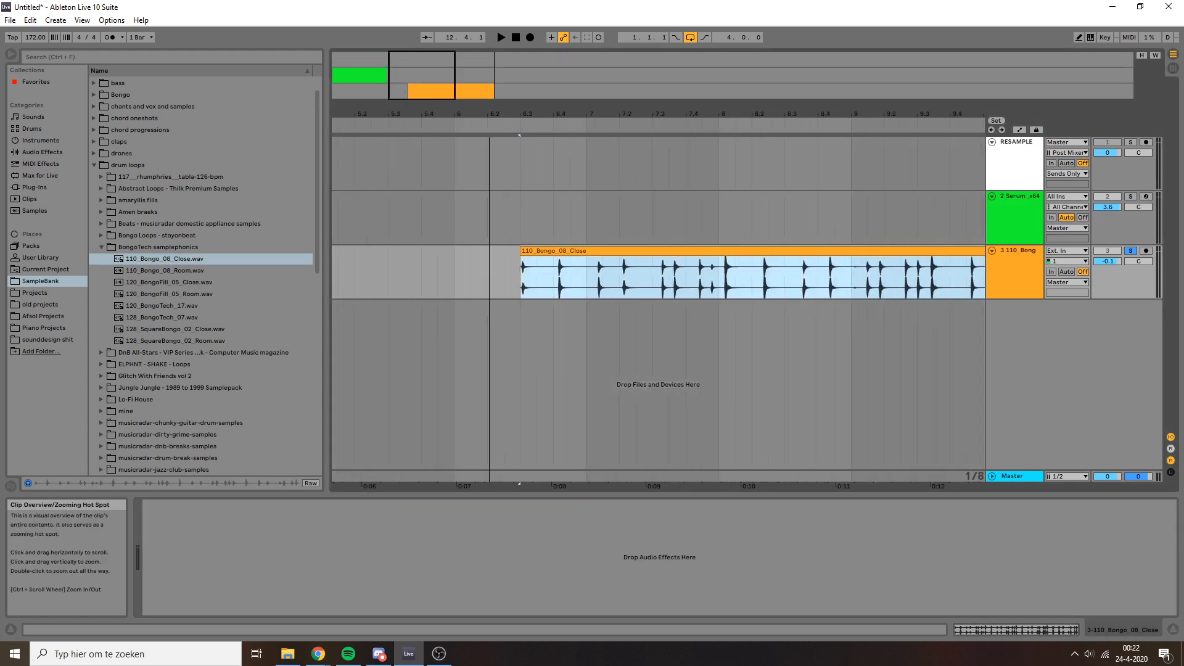
{"action": "left_click_drag", "start_coordinate": [489, 108], "coordinate": [430, 105]}
{"action": "left_click", "coordinate": [358, 196]}
{"action": "left_click_drag", "start_coordinate": [349, 106], "coordinate": [399, 124]}
{"action": "left_click", "coordinate": [381, 191]}
{"action": "left_click", "coordinate": [379, 197]}
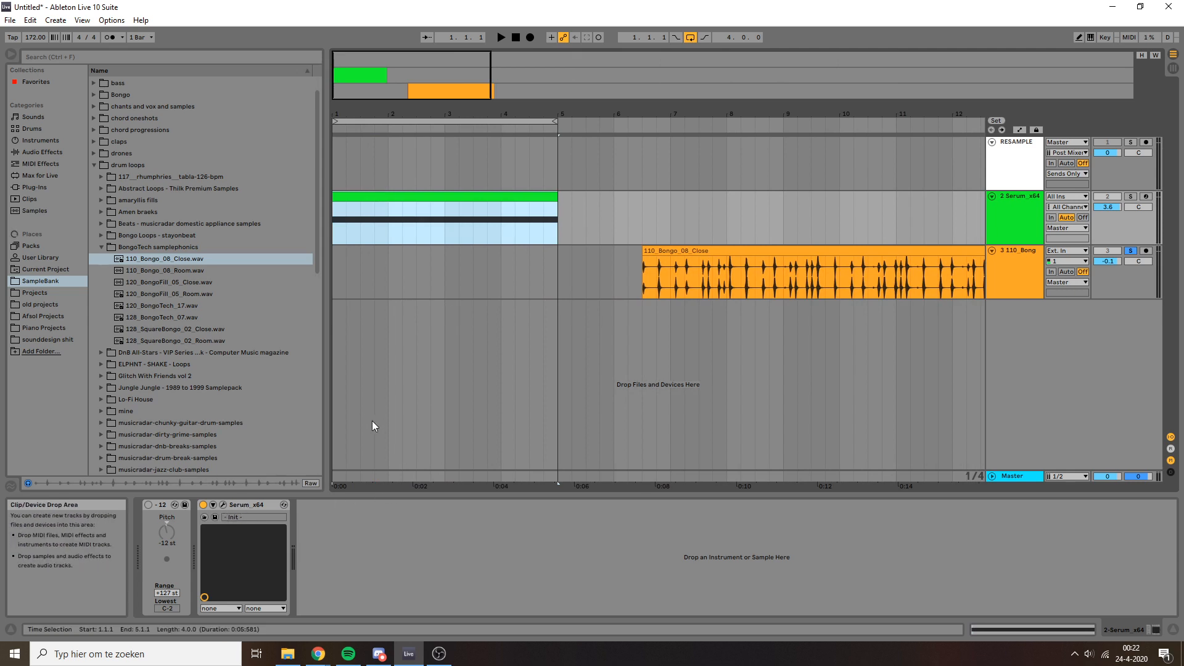
{"action": "left_click", "coordinate": [222, 505]}
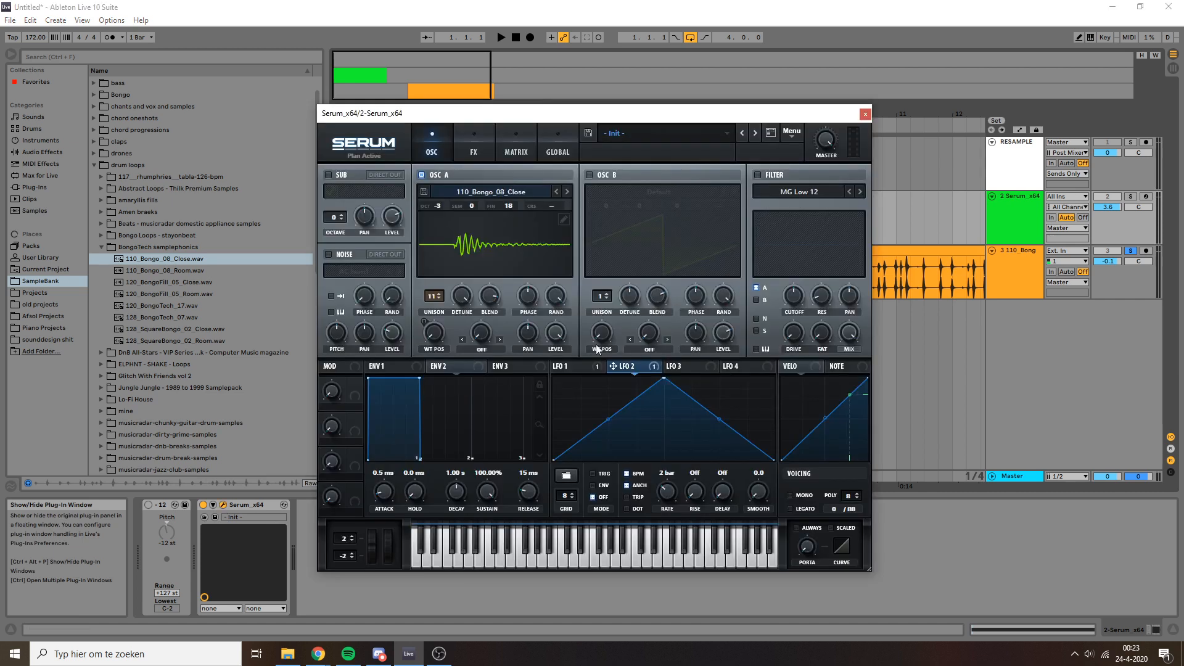
- Reset Serum to its initial preset and reposition the plug-in window beside the browser
{"action": "left_click", "coordinate": [793, 132]}
{"action": "left_click", "coordinate": [830, 210]}
{"action": "mouse_move", "coordinate": [640, 117]}
{"action": "left_mouse_down"}
{"action": "mouse_move", "coordinate": [705, 100]}
{"action": "mouse_move", "coordinate": [624, 107]}
{"action": "left_mouse_up"}
{"action": "left_click_drag", "start_coordinate": [542, 112], "coordinate": [583, 102]}
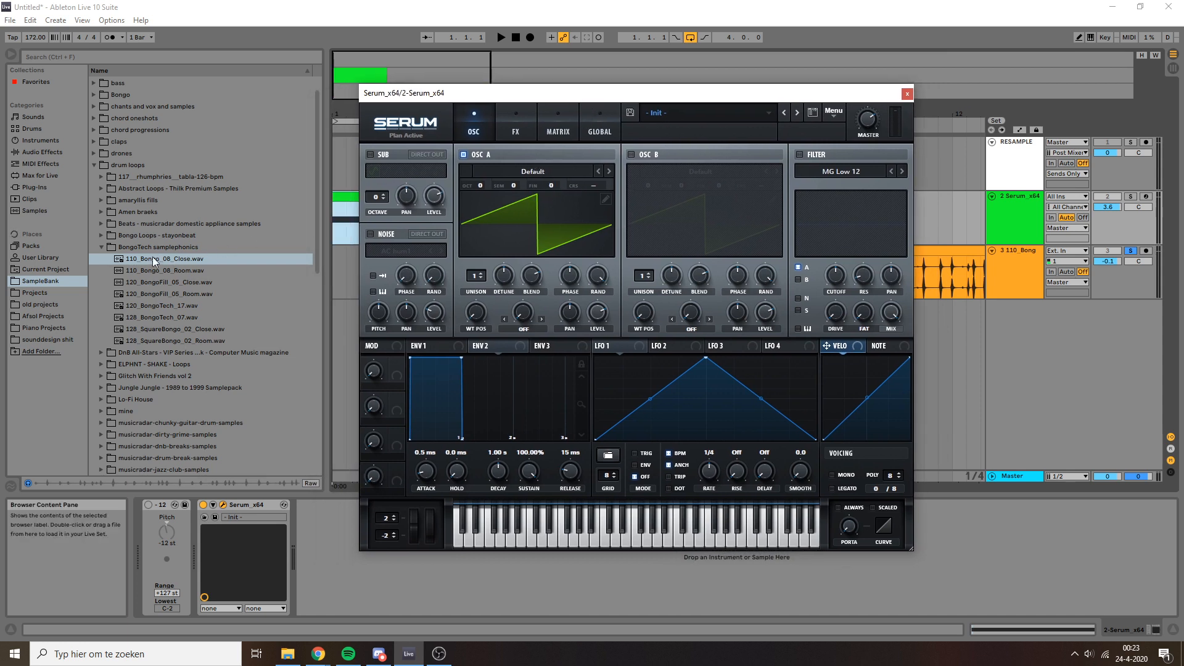
- Load 110_Bongo_08_Close.wav from the browser into oscillator A as a wavetable
{"action": "left_click_drag", "start_coordinate": [152, 258], "coordinate": [515, 195]}
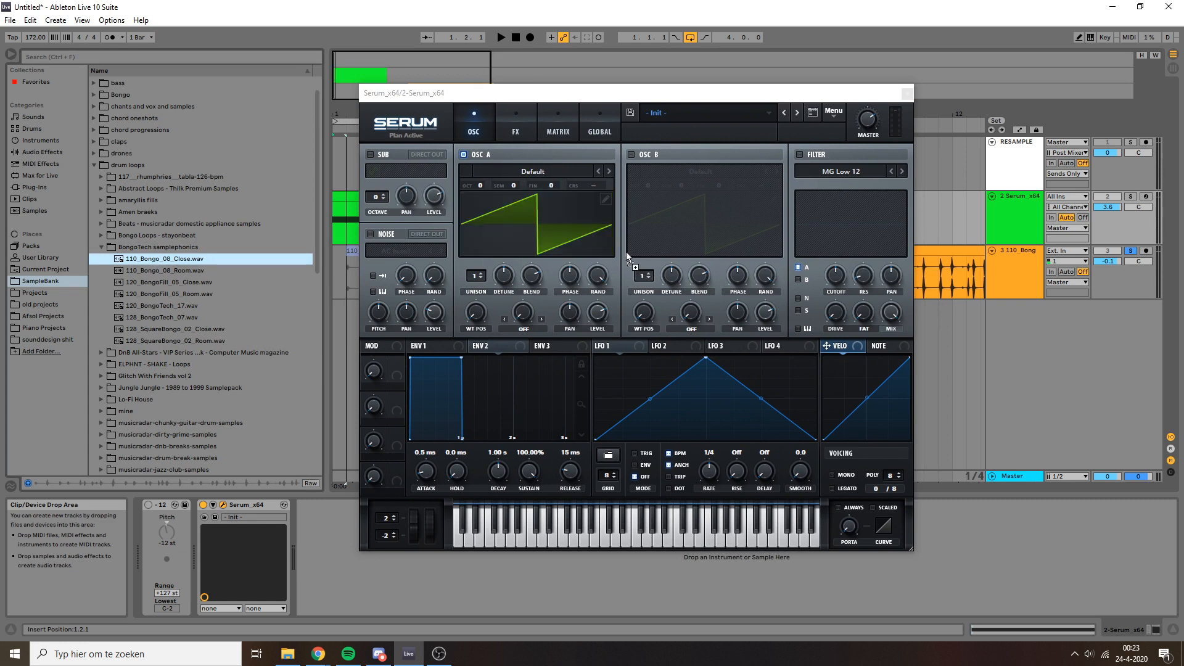
{"action": "mouse_move", "coordinate": [257, 263]}
{"action": "left_mouse_down"}
{"action": "mouse_move", "coordinate": [401, 247]}
{"action": "mouse_move", "coordinate": [594, 271]}
{"action": "mouse_move", "coordinate": [583, 249]}
{"action": "mouse_move", "coordinate": [240, 265]}
{"action": "left_mouse_up"}
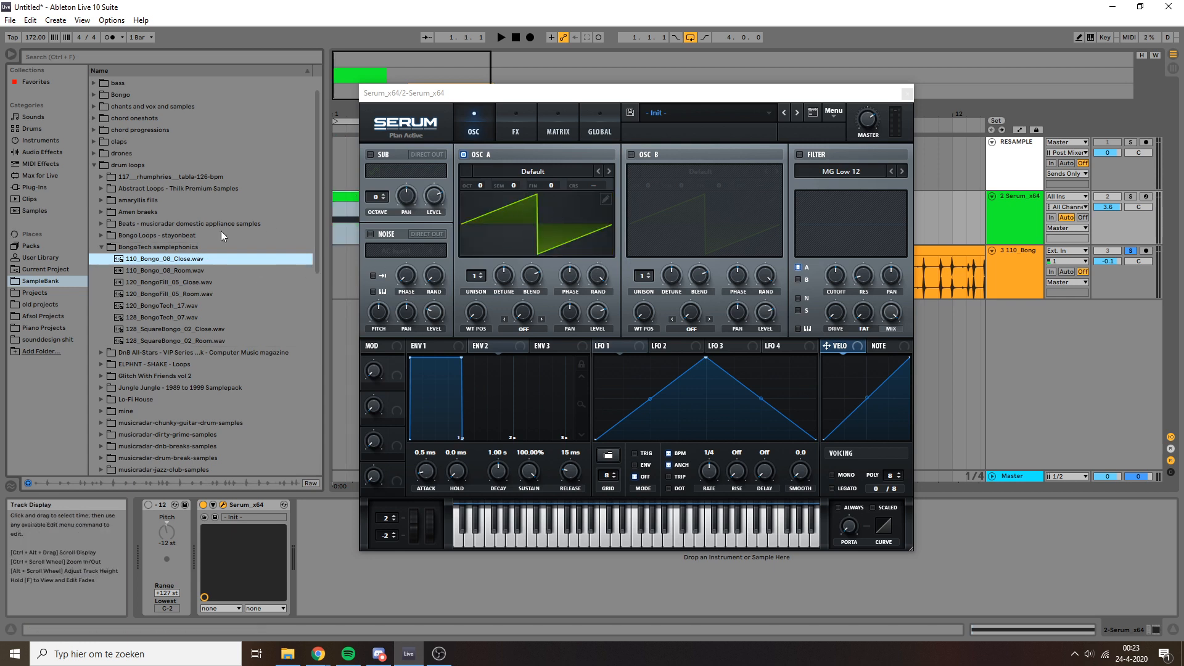
{"action": "left_click_drag", "start_coordinate": [164, 259], "coordinate": [503, 223]}
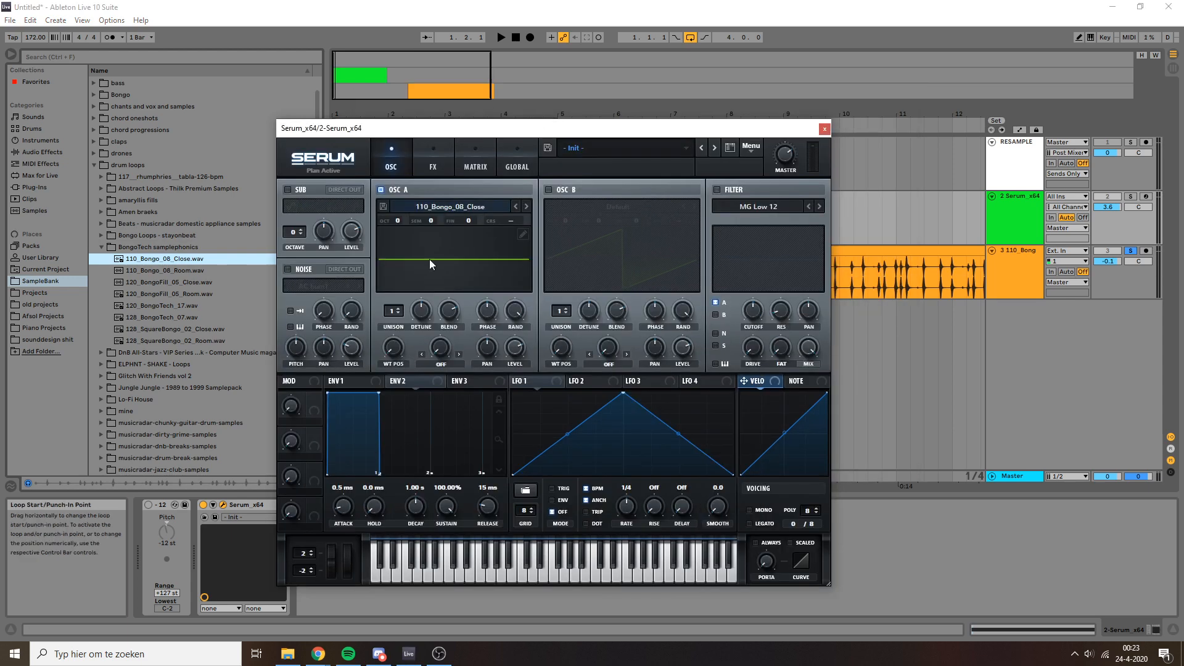
- Set oscillator A's wavetable position to frame 9 and audition a note
{"action": "mouse_move", "coordinate": [390, 350]}
{"action": "left_mouse_down"}
{"action": "mouse_move", "coordinate": [412, 287]}
{"action": "mouse_move", "coordinate": [435, 293]}
{"action": "mouse_move", "coordinate": [405, 362]}
{"action": "left_mouse_up"}
{"action": "left_click", "coordinate": [412, 576]}
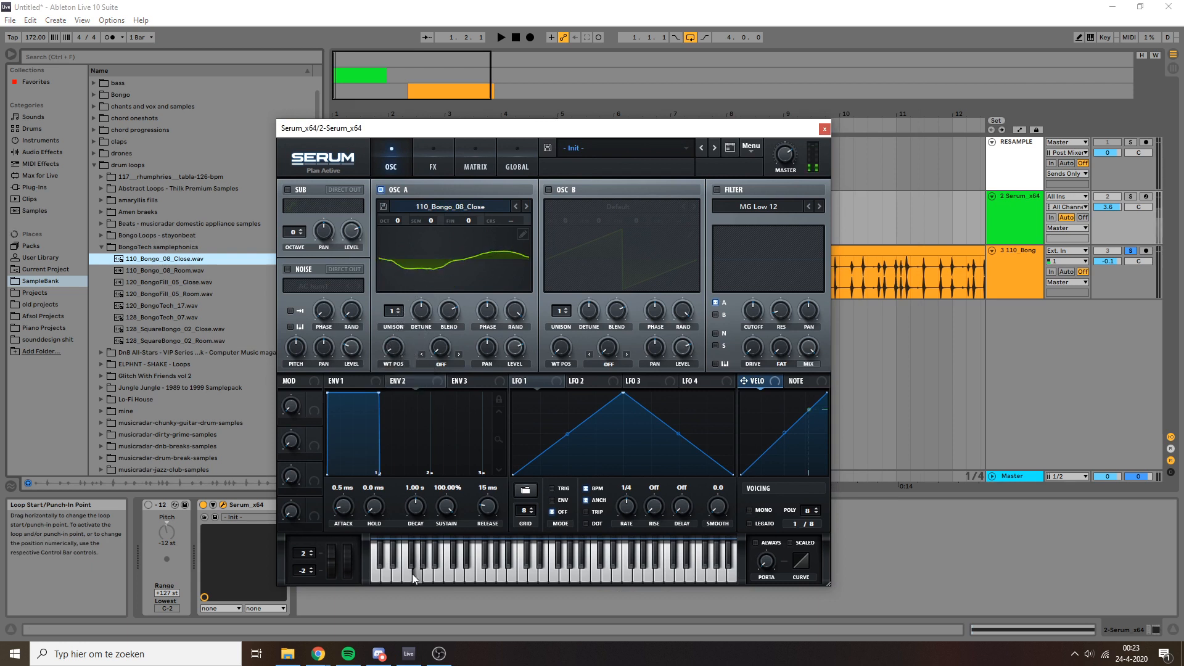
{"action": "left_click_drag", "start_coordinate": [678, 127], "coordinate": [696, 102]}
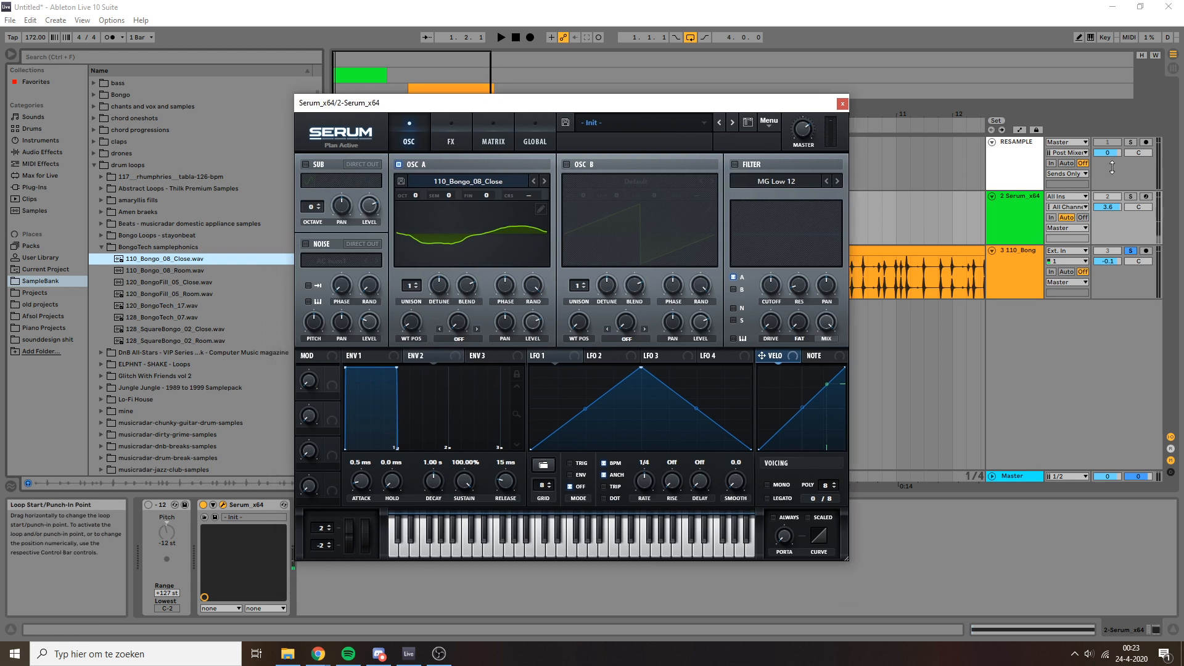
- Solo the Serum track and play a few test notes on Serum's keyboard
{"action": "left_click", "coordinate": [1131, 198]}
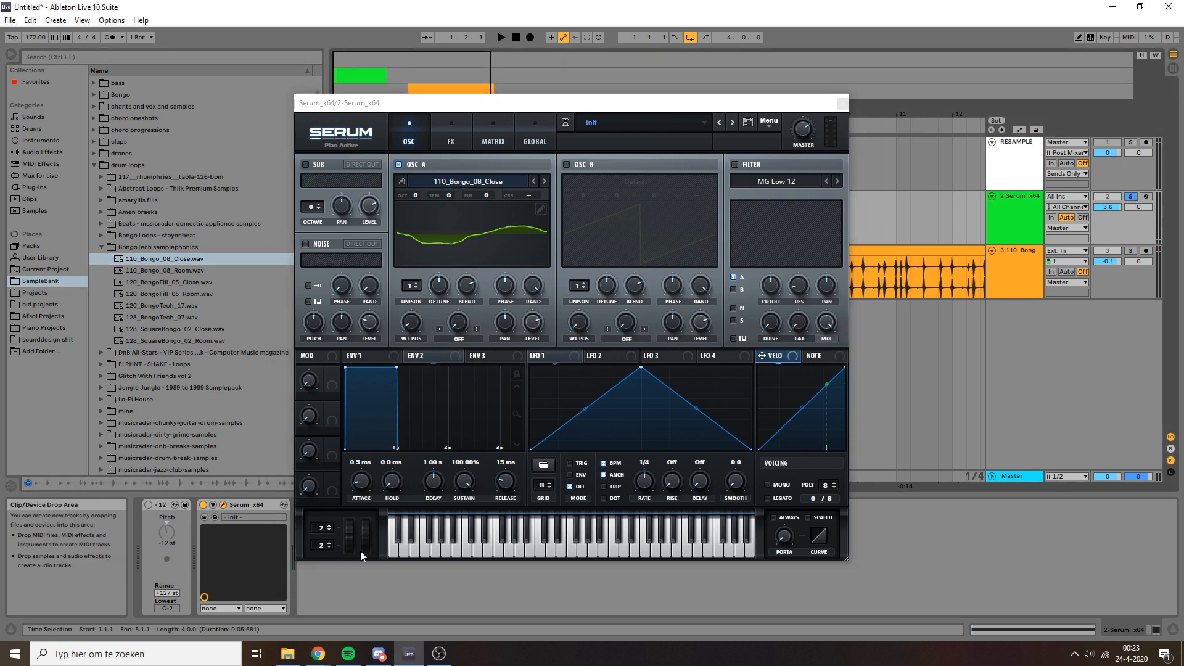
{"action": "left_click", "coordinate": [430, 542]}
{"action": "left_click", "coordinate": [470, 533]}
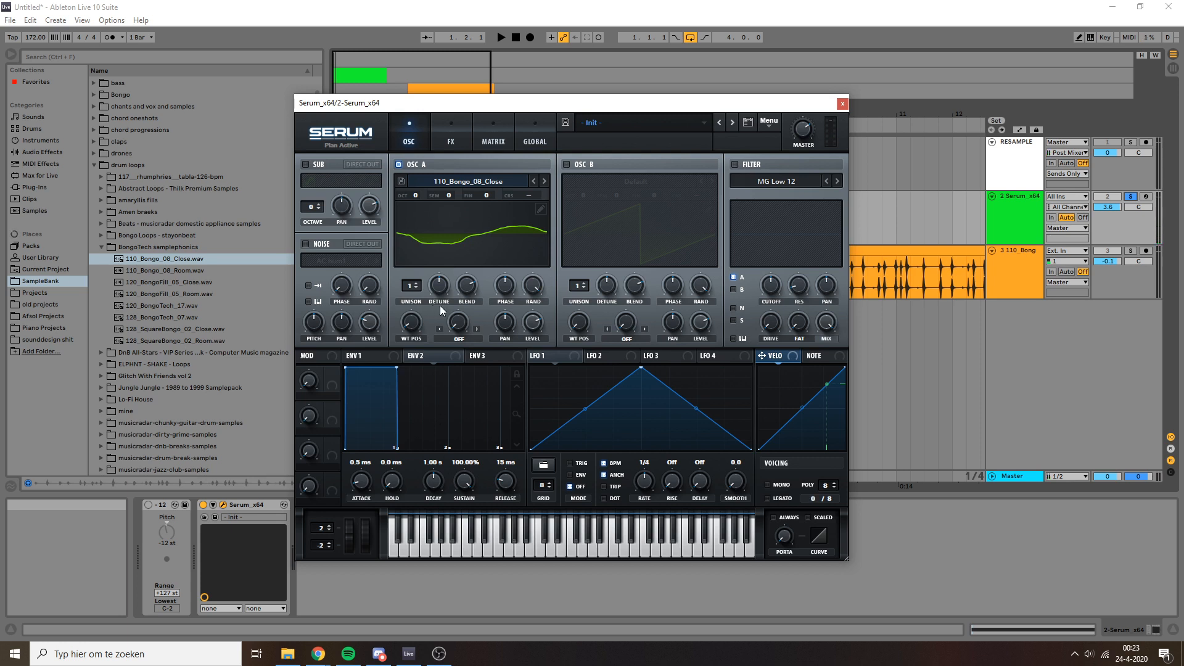
- Open the wavetable editor for oscillator A
{"action": "left_click", "coordinate": [541, 210]}
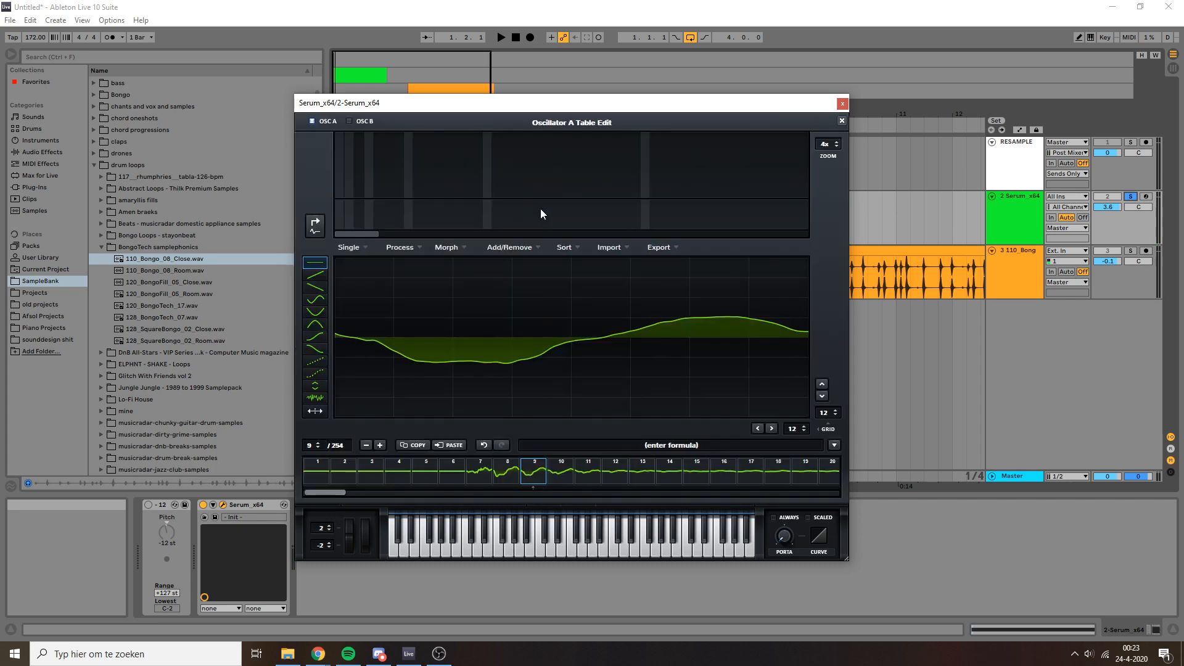
- Set the wavetable split length to 4000 samples and re-import 110_Bongo_08_Close.wav into oscillator A's table, showing its first frame
{"action": "left_click", "coordinate": [685, 444]}
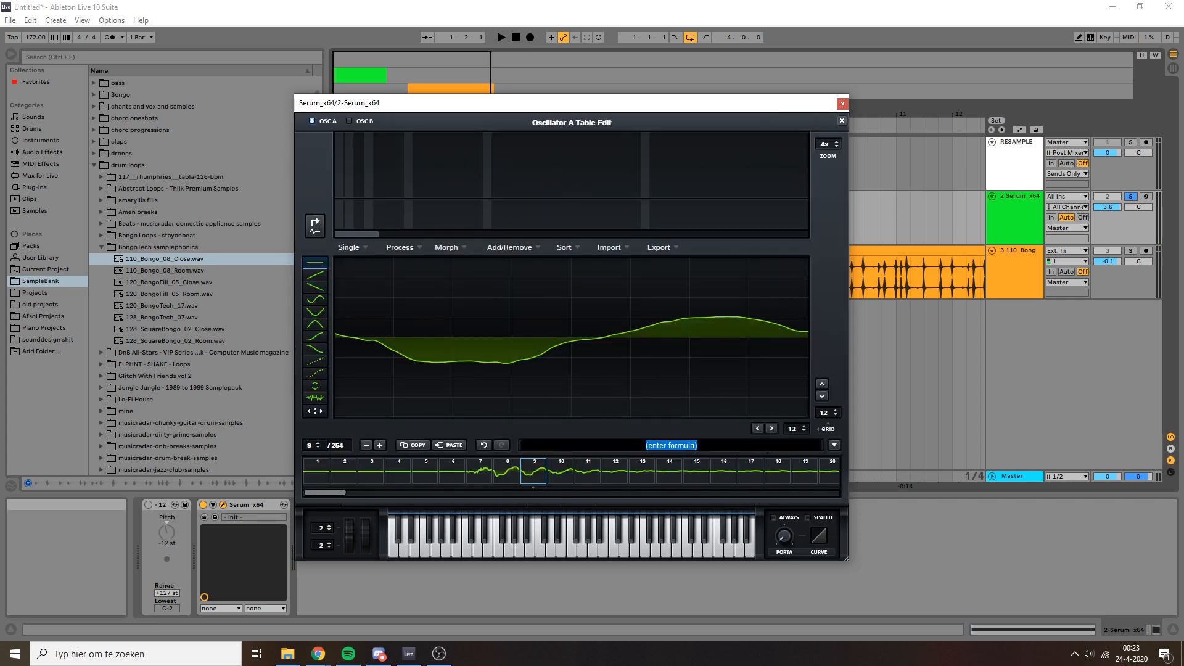
{"action": "type", "text": "4000"}
{"action": "key", "text": "Return"}
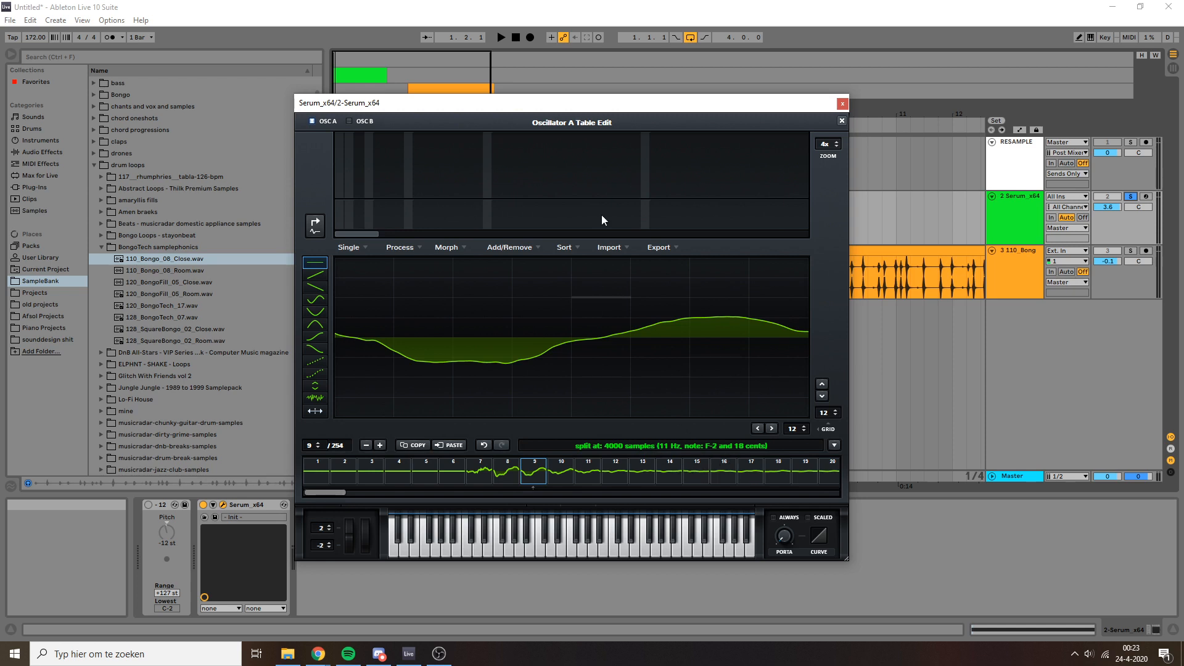
{"action": "left_click_drag", "start_coordinate": [644, 105], "coordinate": [705, 78]}
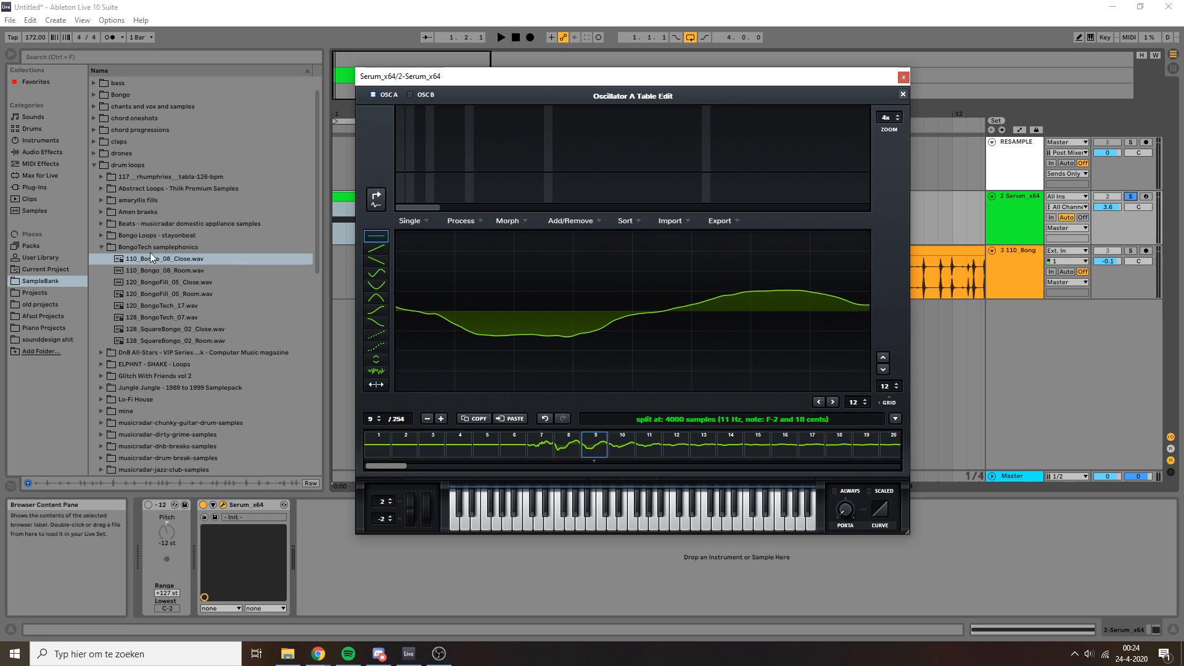
{"action": "left_click_drag", "start_coordinate": [145, 260], "coordinate": [573, 314]}
{"action": "left_click", "coordinate": [376, 444]}
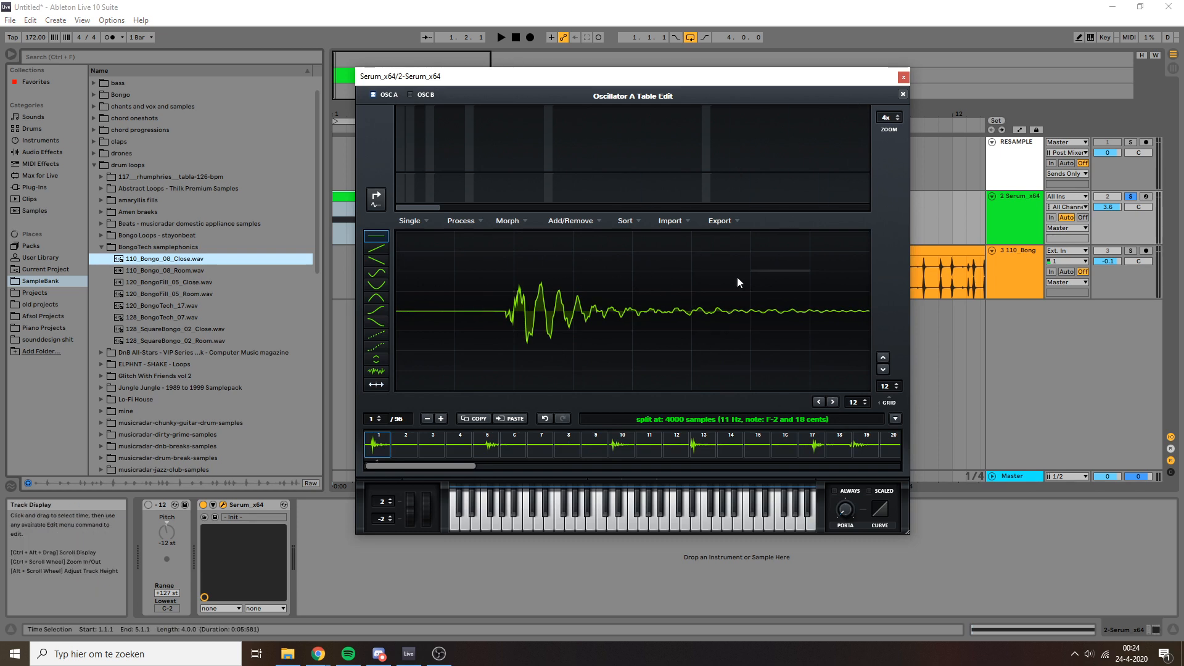
- Play a test note and open the Serum track's MIDI clip to check which note it contains
{"action": "left_click", "coordinate": [623, 519]}
{"action": "left_click_drag", "start_coordinate": [604, 79], "coordinate": [635, 69]}
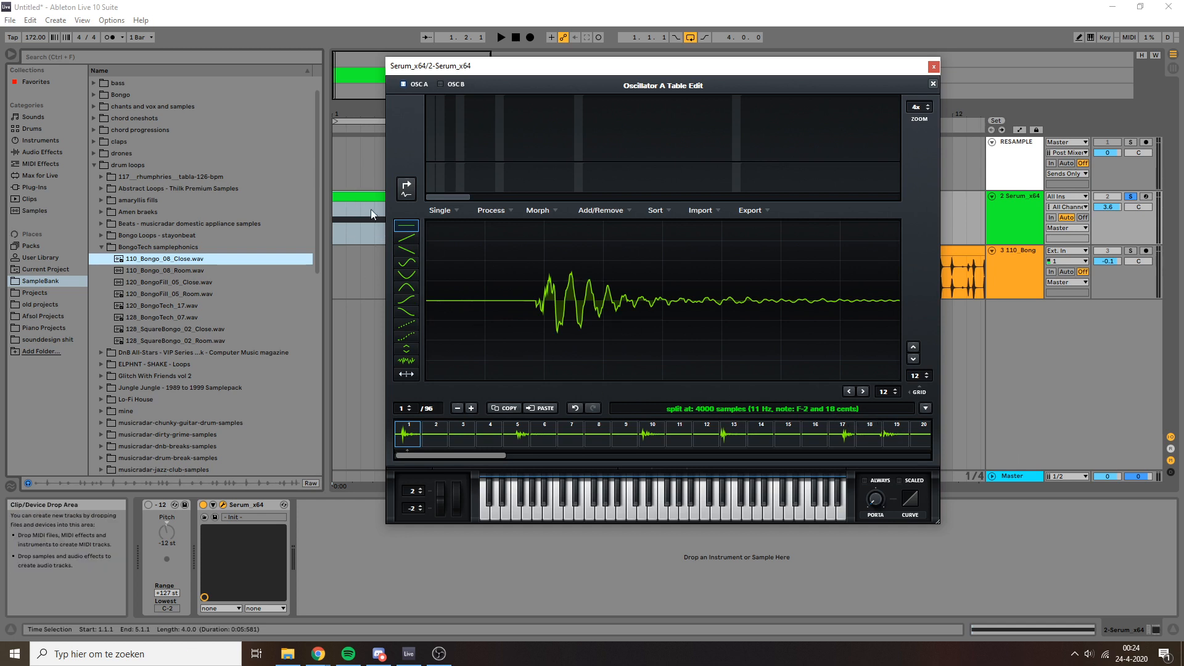
{"action": "left_click", "coordinate": [357, 196]}
{"action": "left_click", "coordinate": [993, 631]}
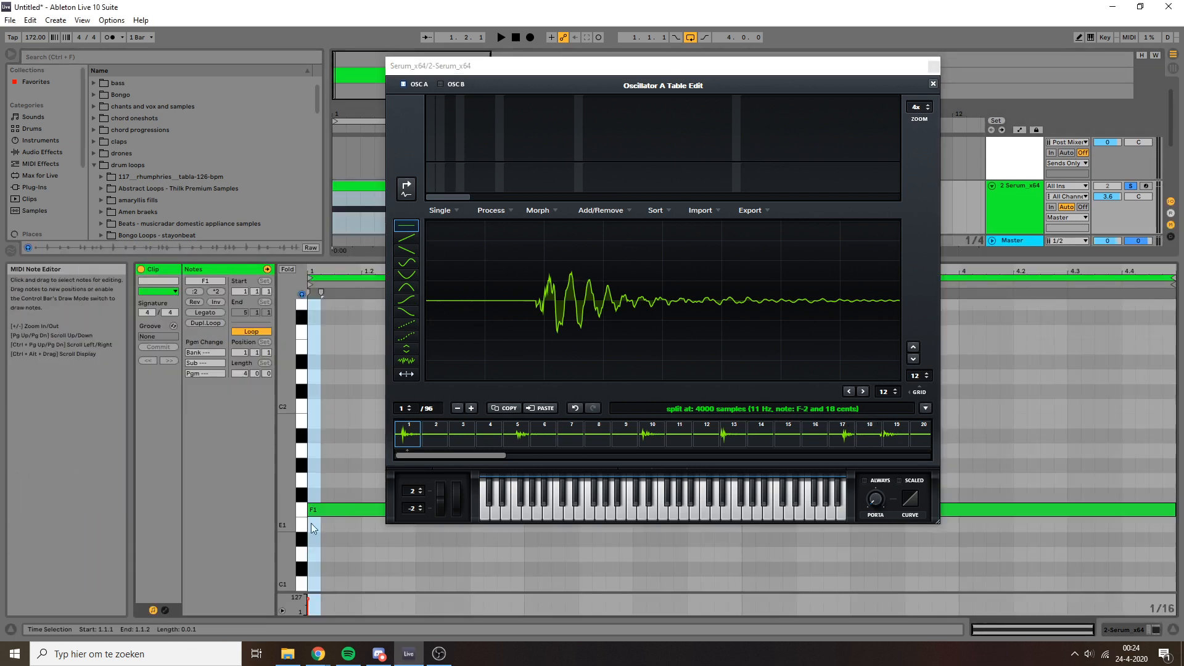
- Leave the wavetable editor, tune oscillator A to octave -3 and fine 18, and audition the MIDI clip
{"action": "left_click", "coordinate": [933, 84]}
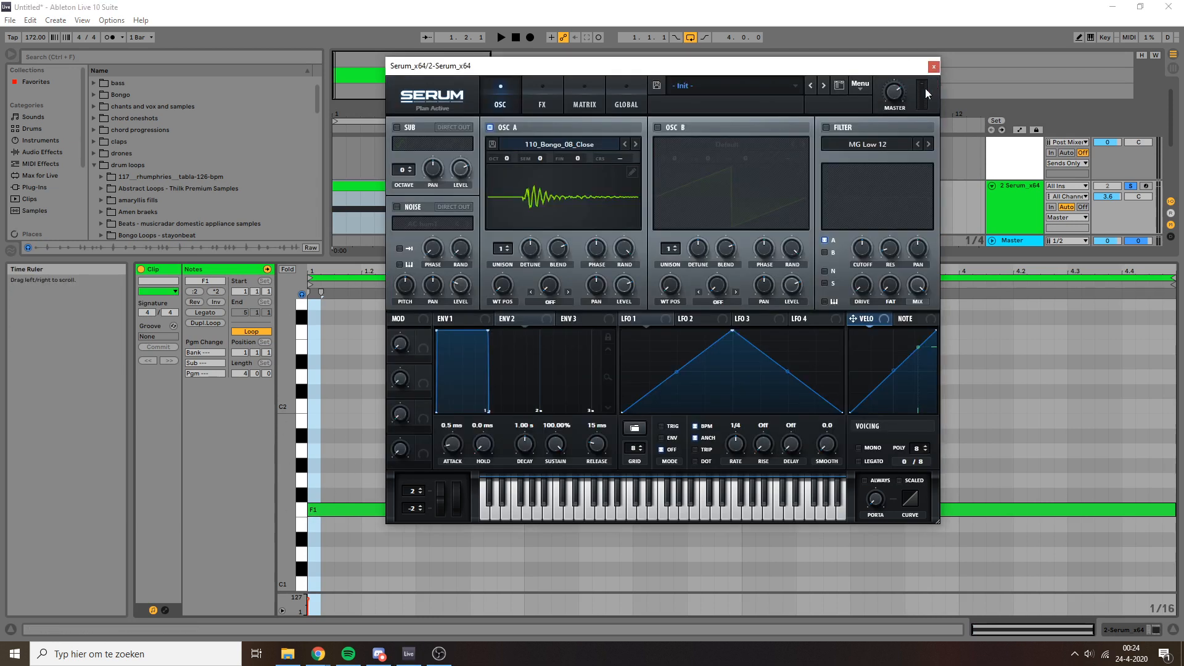
{"action": "left_click_drag", "start_coordinate": [501, 196], "coordinate": [501, 213]}
{"action": "left_click", "coordinate": [339, 182]}
{"action": "key", "text": "space"}
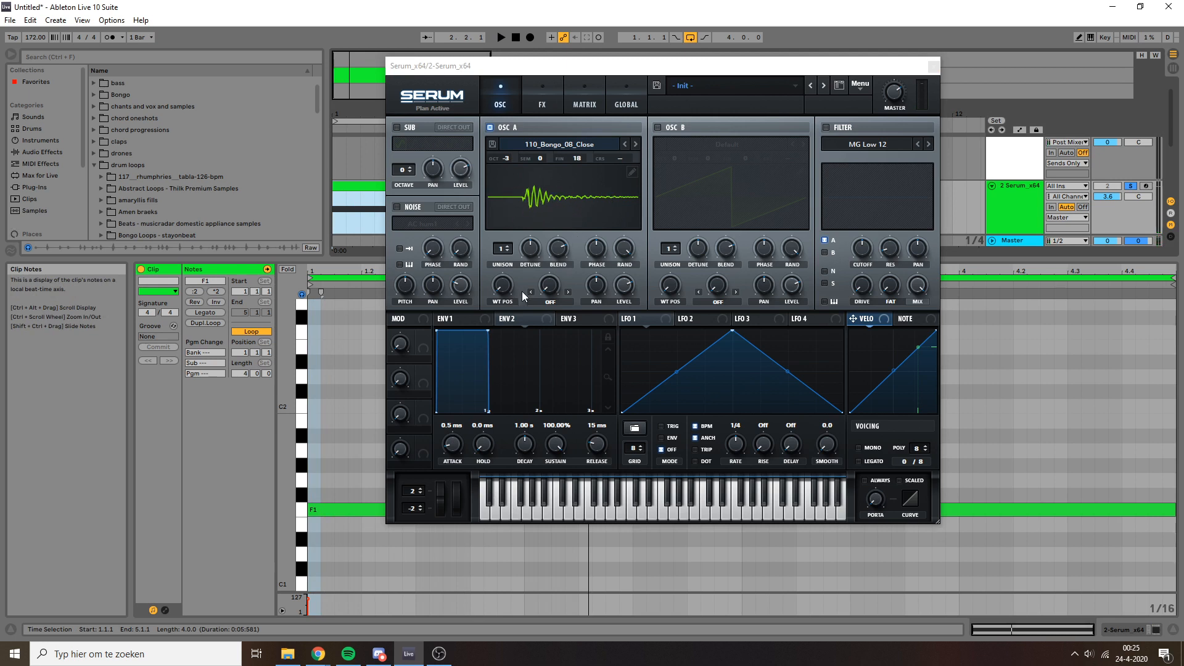
- Modulate oscillator A's wavetable position with LFO 1 at a 4 bar rate and play the clip back
{"action": "mouse_move", "coordinate": [501, 287]}
{"action": "left_mouse_down"}
{"action": "mouse_move", "coordinate": [510, 261]}
{"action": "mouse_move", "coordinate": [508, 304]}
{"action": "left_mouse_up"}
{"action": "left_click_drag", "start_coordinate": [657, 317], "coordinate": [500, 288]}
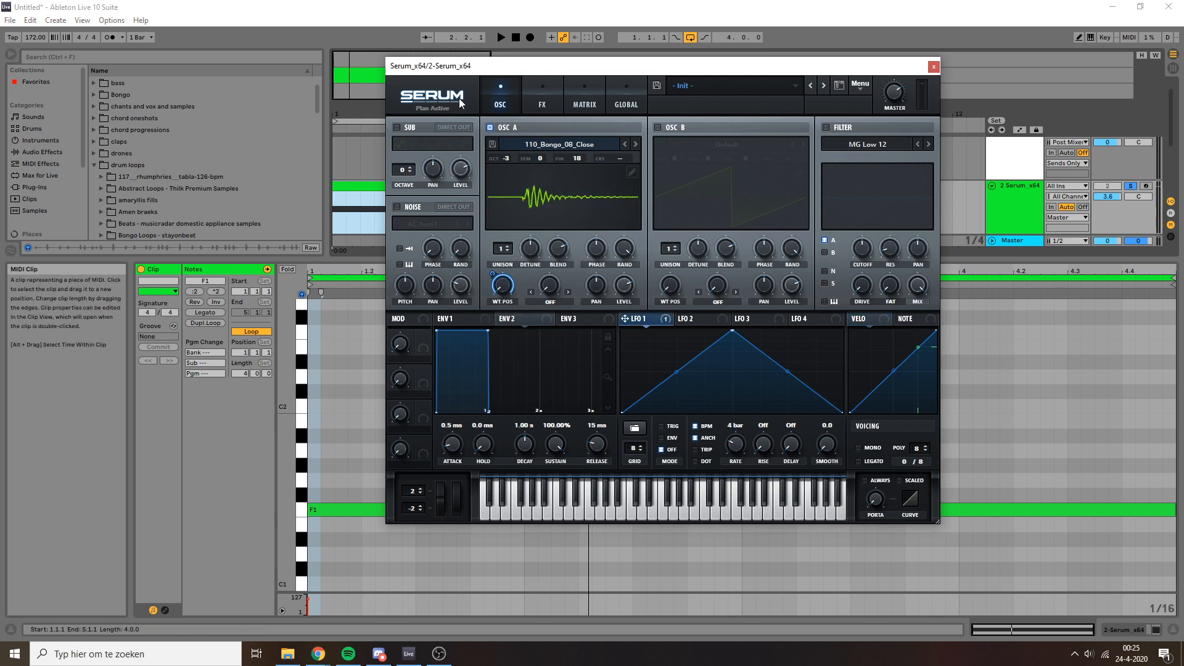
{"action": "left_click_drag", "start_coordinate": [494, 69], "coordinate": [584, 69]}
{"action": "left_click", "coordinate": [415, 185]}
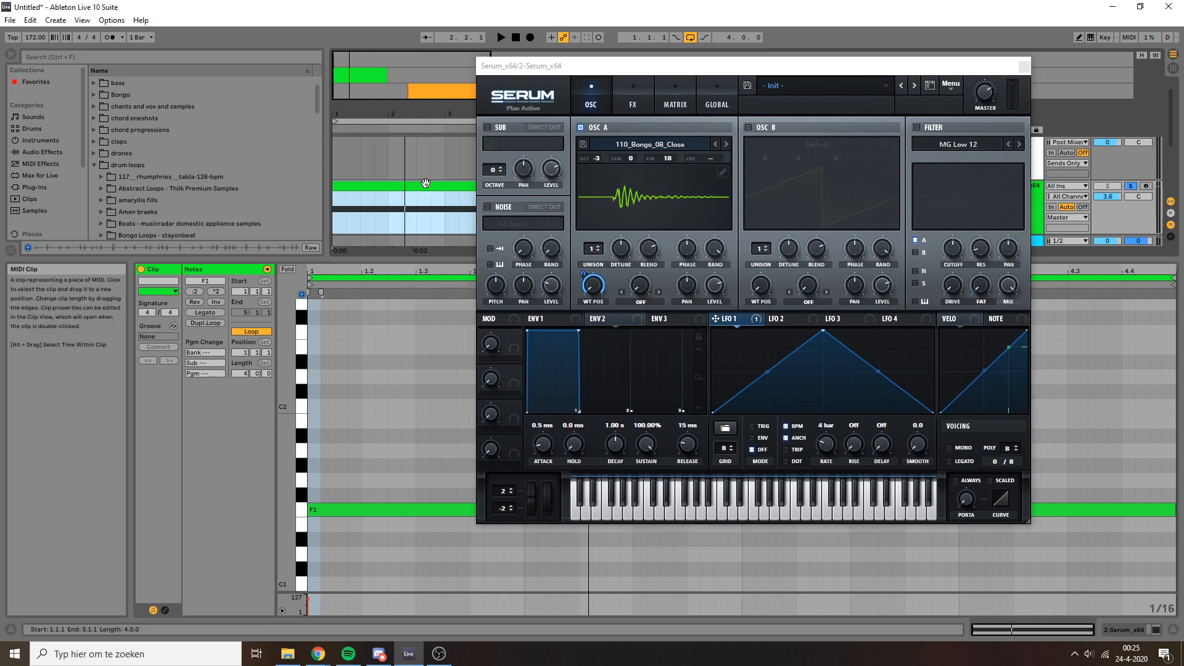
{"action": "key", "text": "space"}
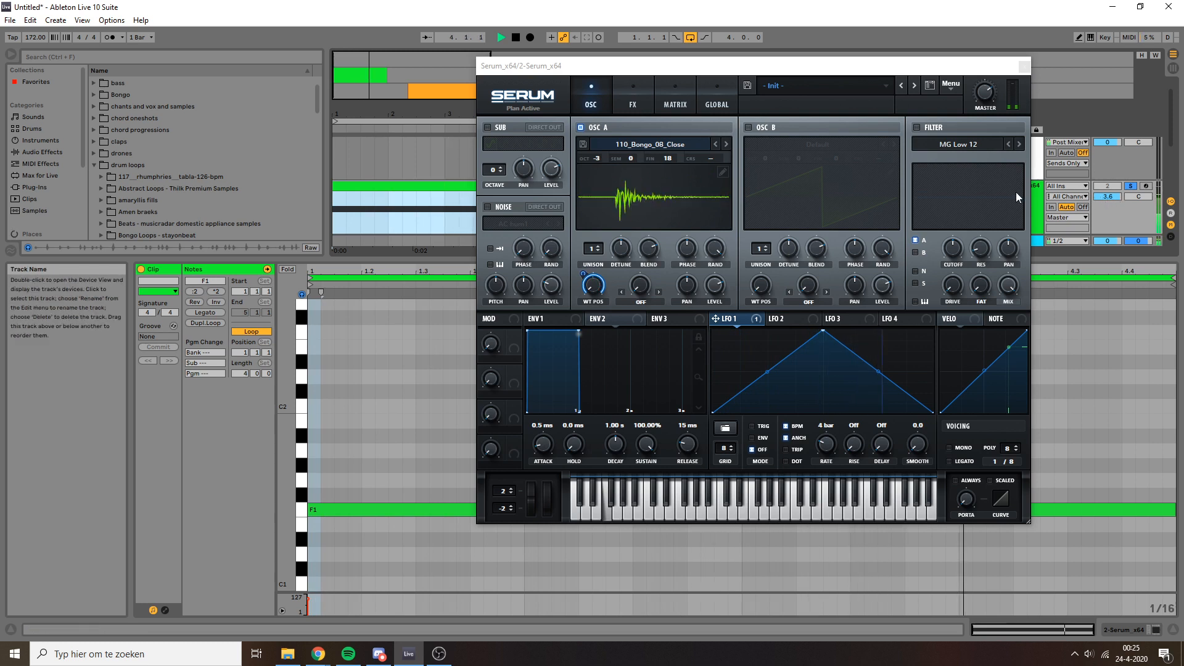
{"action": "left_click", "coordinate": [690, 245]}
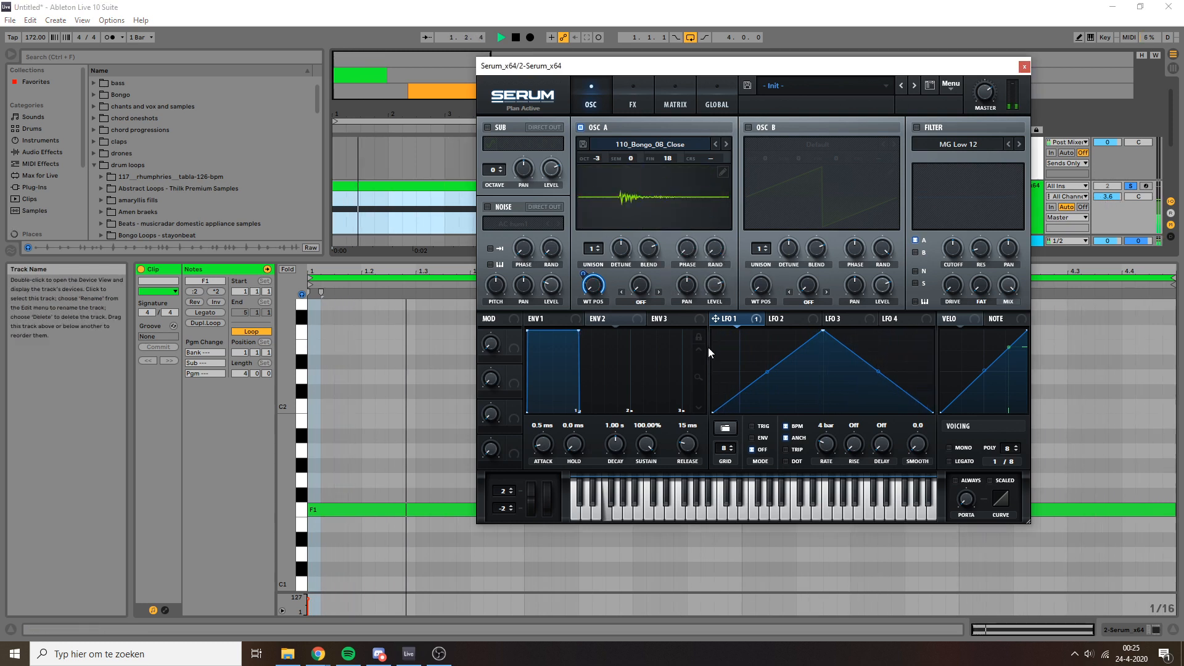
{"action": "key", "text": "space"}
- Examine the waveform of the original 110_Bongo_08_Close audio clip in the arrangement and in its sample view
{"action": "left_click_drag", "start_coordinate": [691, 75], "coordinate": [633, 91]}
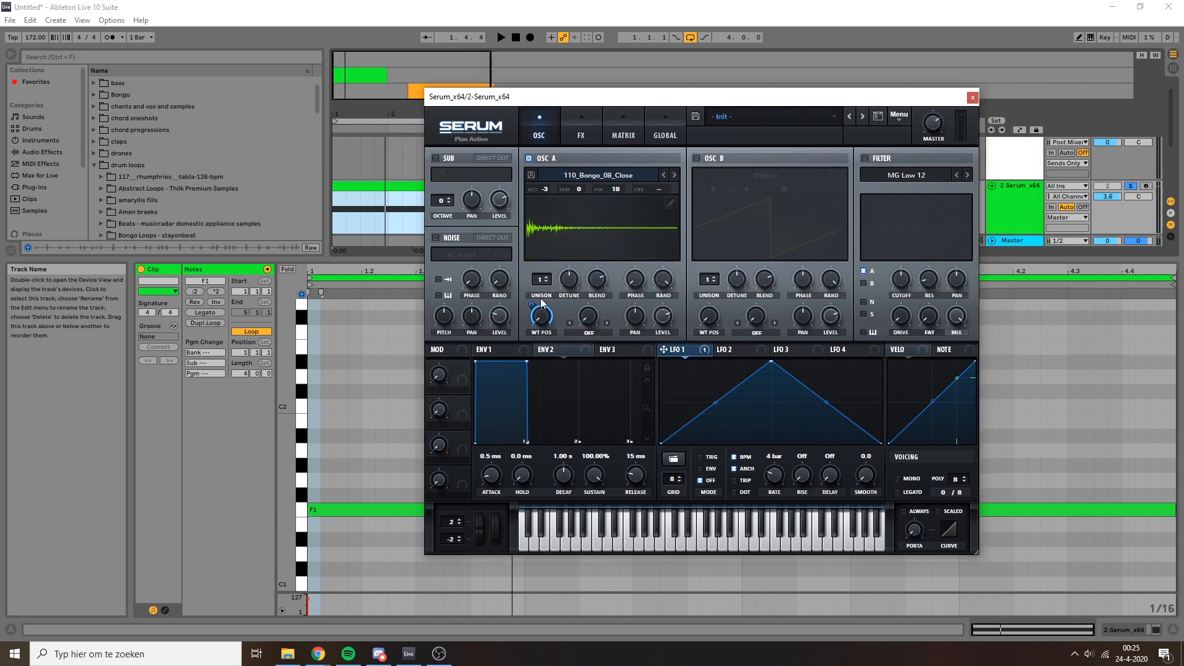
{"action": "left_click_drag", "start_coordinate": [609, 94], "coordinate": [566, 94]}
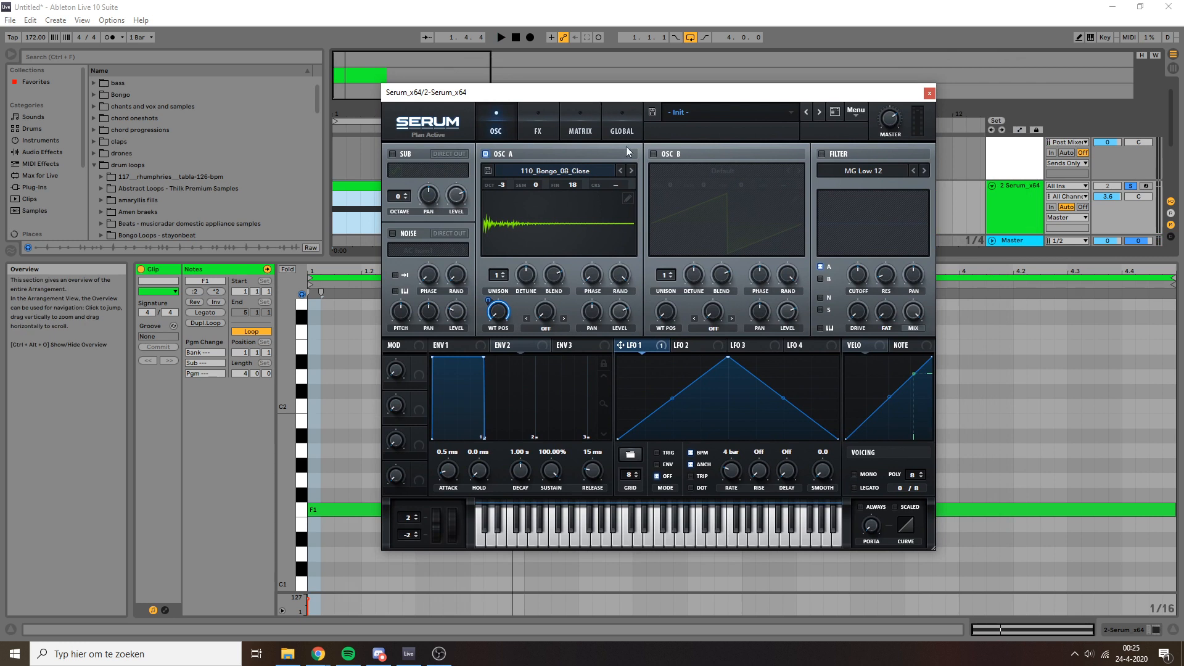
{"action": "left_click_drag", "start_coordinate": [584, 92], "coordinate": [462, 88]}
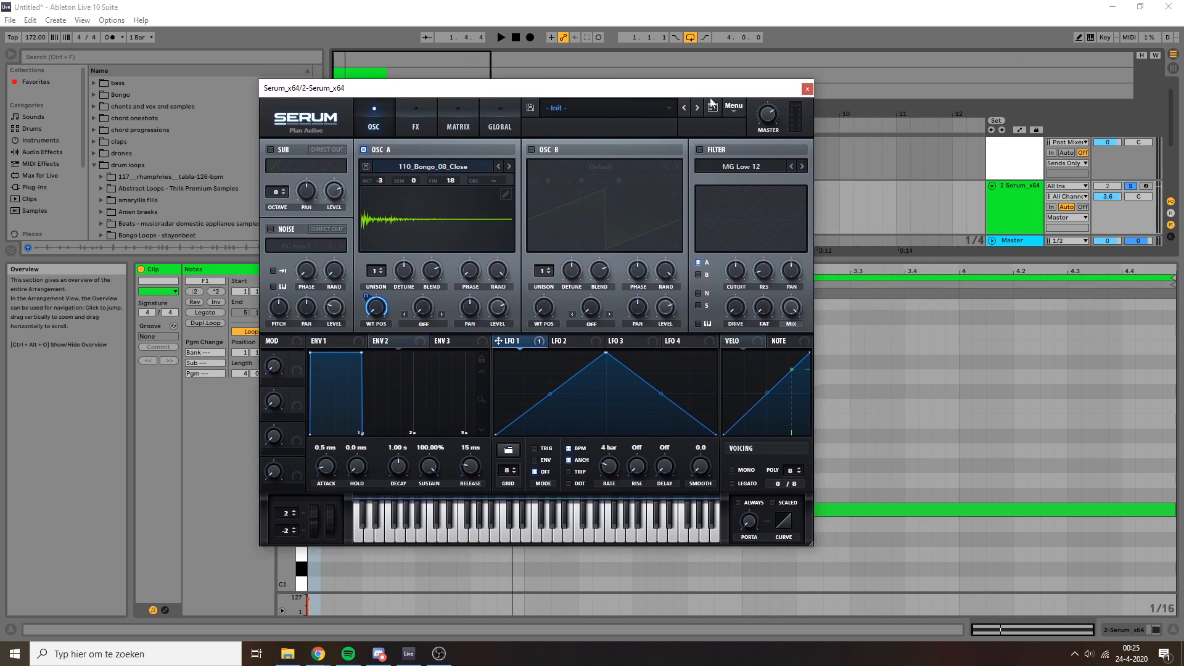
{"action": "left_click", "coordinate": [807, 91]}
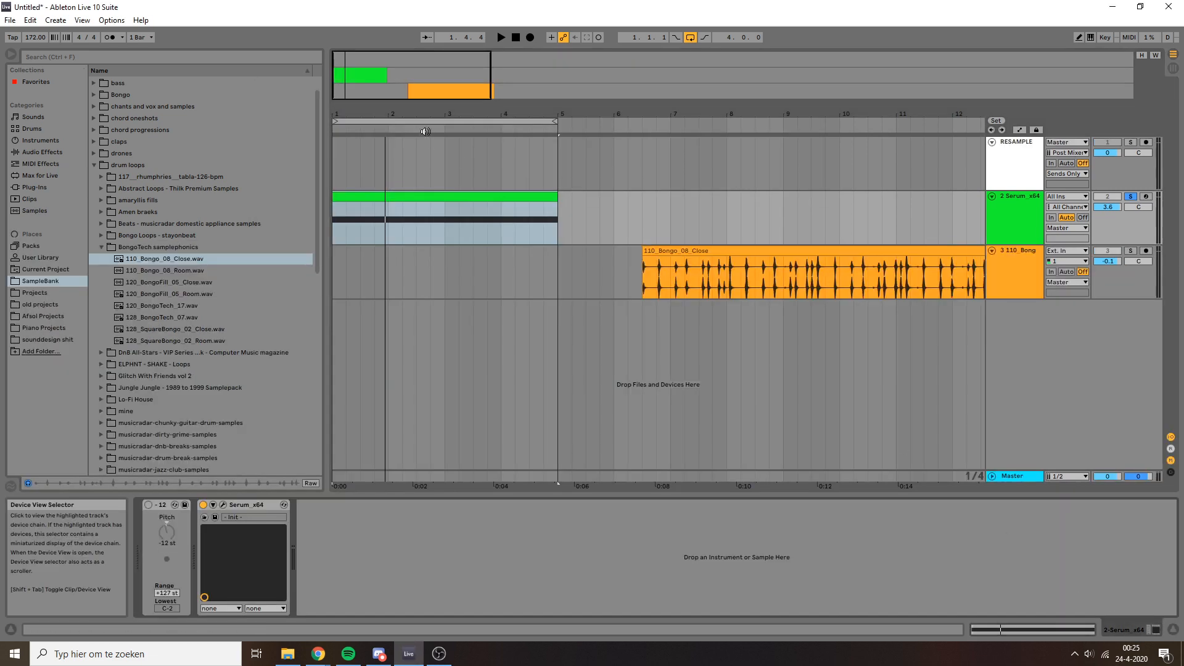
{"action": "left_click_drag", "start_coordinate": [655, 113], "coordinate": [603, 111]}
{"action": "left_click", "coordinate": [589, 250]}
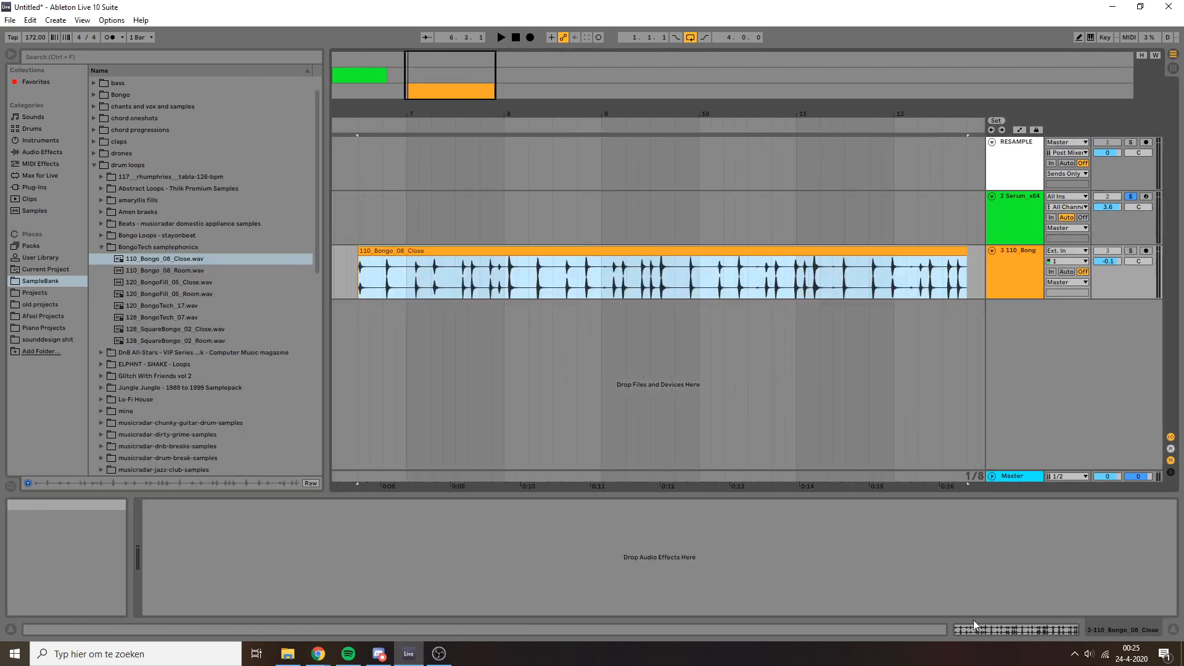
{"action": "left_click", "coordinate": [991, 633]}
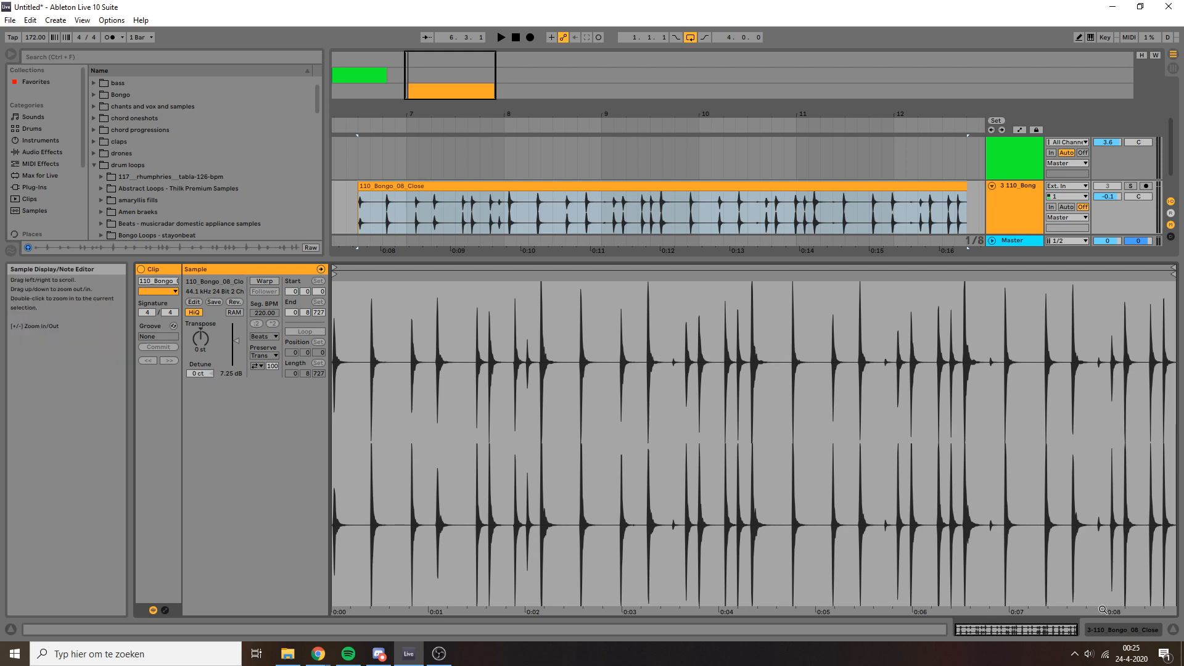
{"action": "left_click", "coordinate": [1110, 631]}
- Reopen Serum from the MIDI track and set oscillator A's unison to 13 voices
{"action": "left_click_drag", "start_coordinate": [449, 91], "coordinate": [374, 73]}
{"action": "left_click", "coordinate": [372, 192]}
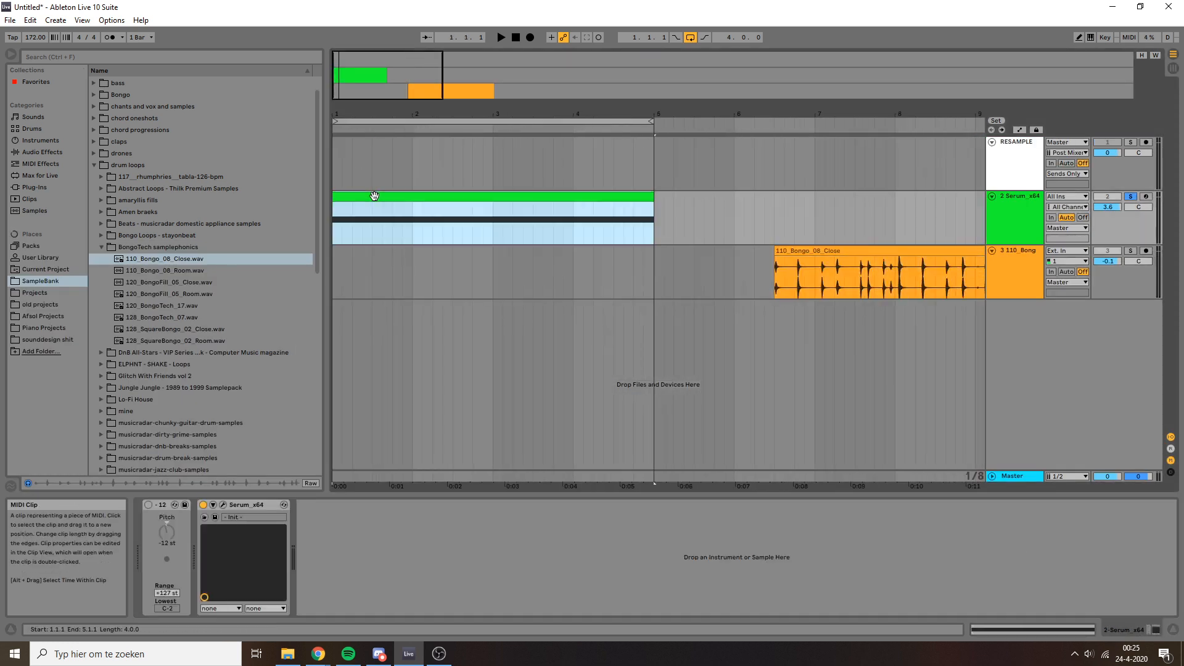
{"action": "left_click", "coordinate": [223, 505]}
{"action": "left_click_drag", "start_coordinate": [375, 271], "coordinate": [403, 214]}
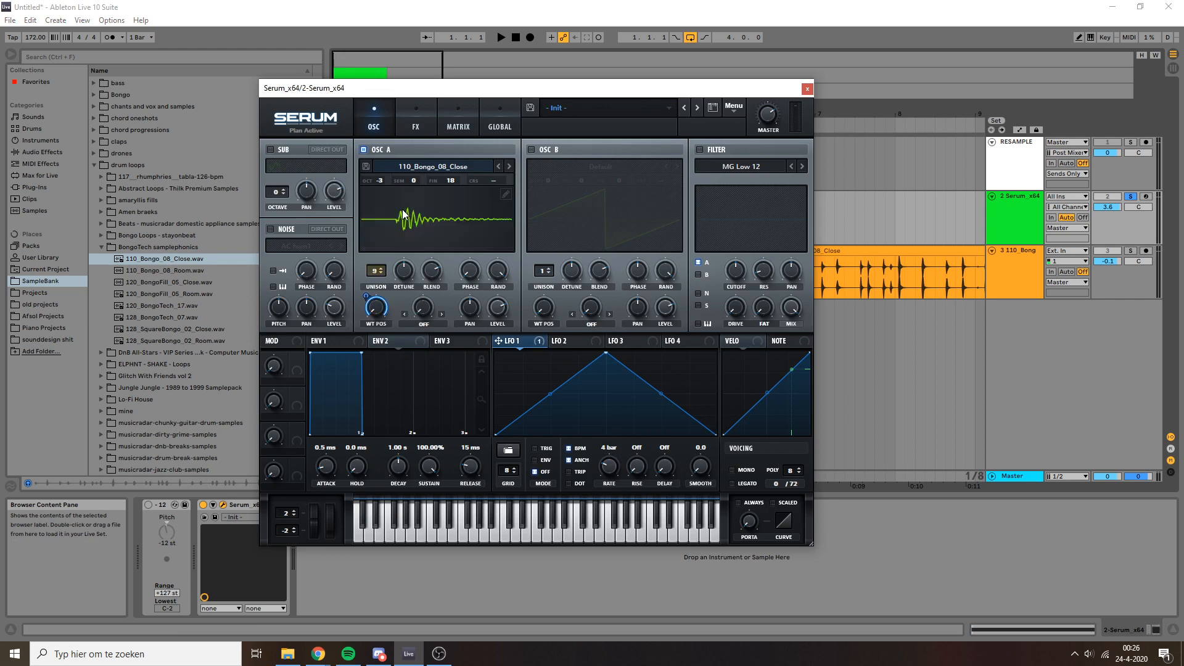
{"action": "left_click_drag", "start_coordinate": [375, 271], "coordinate": [409, 295]}
- Raise oscillator A's unison wavetable position spread in Serum's global settings and return to the oscillator view
{"action": "left_click", "coordinate": [503, 117]}
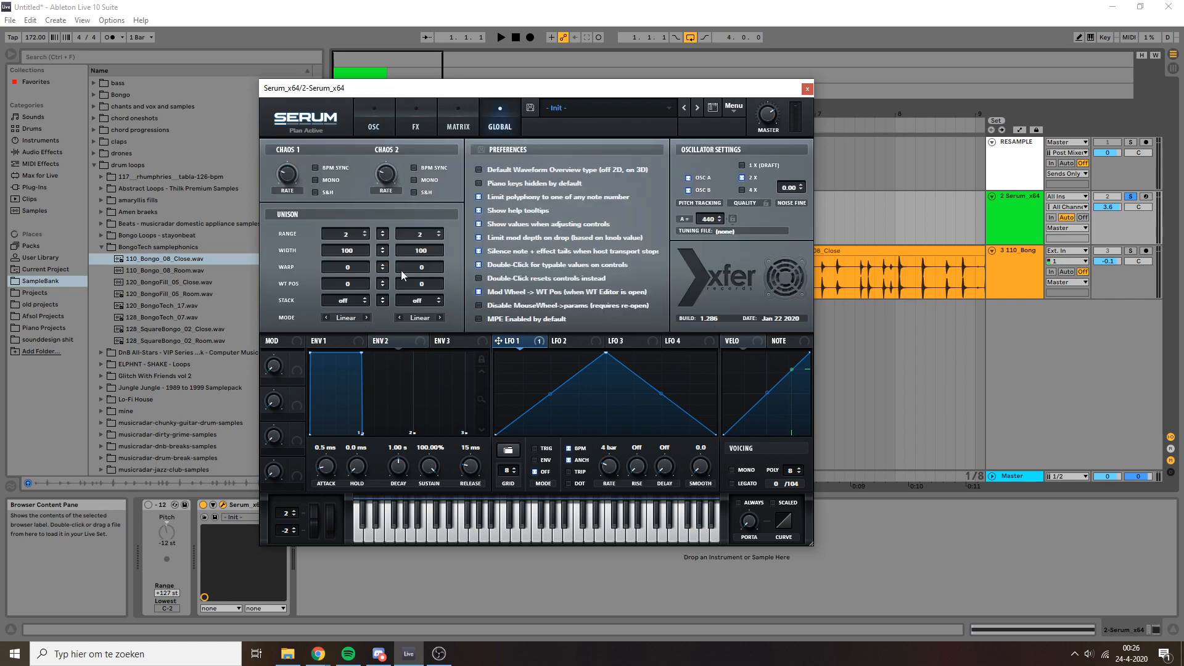
{"action": "left_click_drag", "start_coordinate": [349, 283], "coordinate": [360, 269]}
{"action": "left_click", "coordinate": [383, 116]}
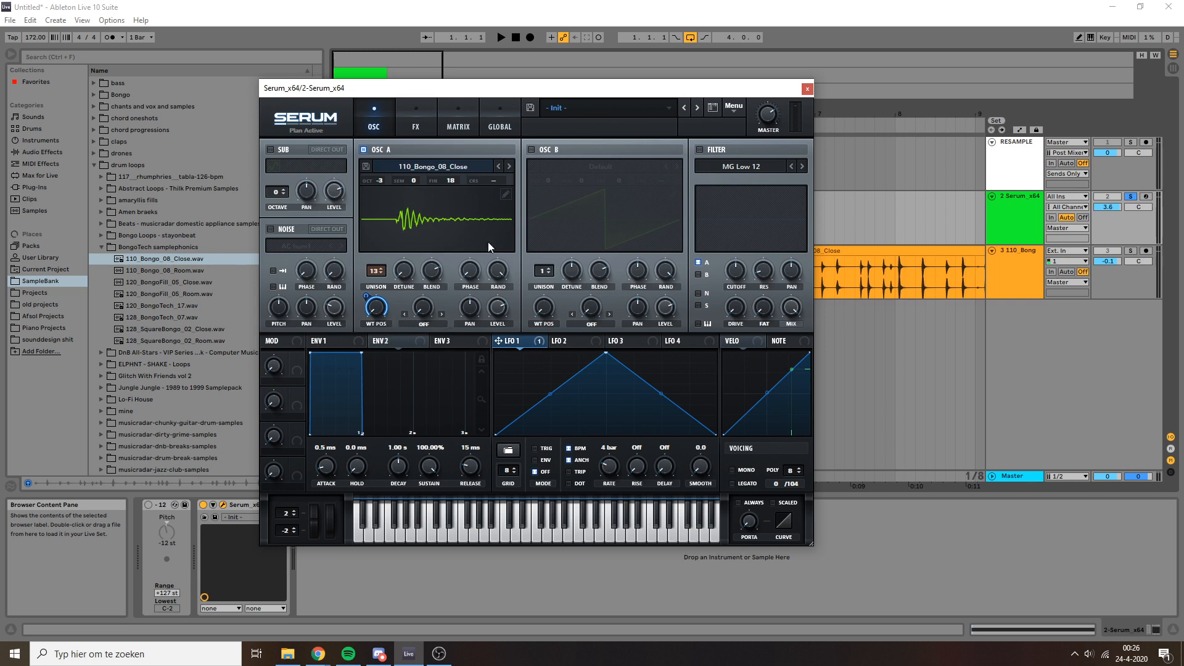
- Lower oscillator A's wavetable position and reduce the depth of its LFO 1 modulation
{"action": "left_click_drag", "start_coordinate": [382, 313], "coordinate": [375, 416]}
{"action": "left_click_drag", "start_coordinate": [366, 297], "coordinate": [365, 324]}
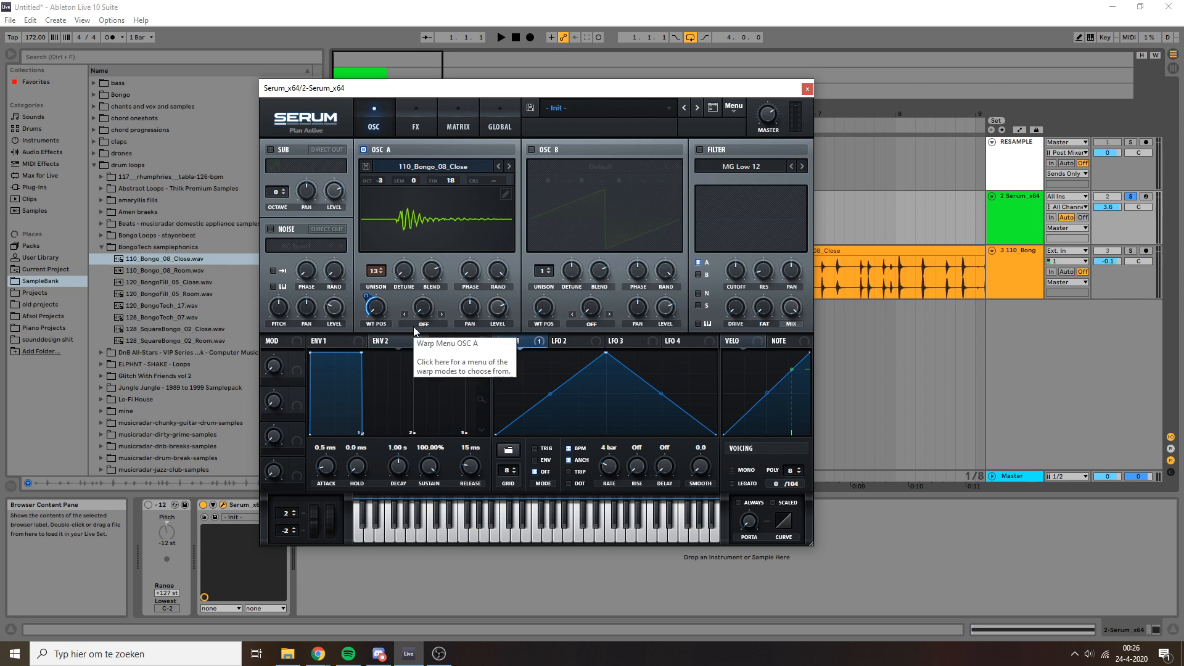
{"action": "left_click_drag", "start_coordinate": [461, 88], "coordinate": [572, 89]}
{"action": "left_click", "coordinate": [618, 103]}
{"action": "left_click", "coordinate": [491, 109]}
{"action": "left_click_drag", "start_coordinate": [490, 88], "coordinate": [576, 91]}
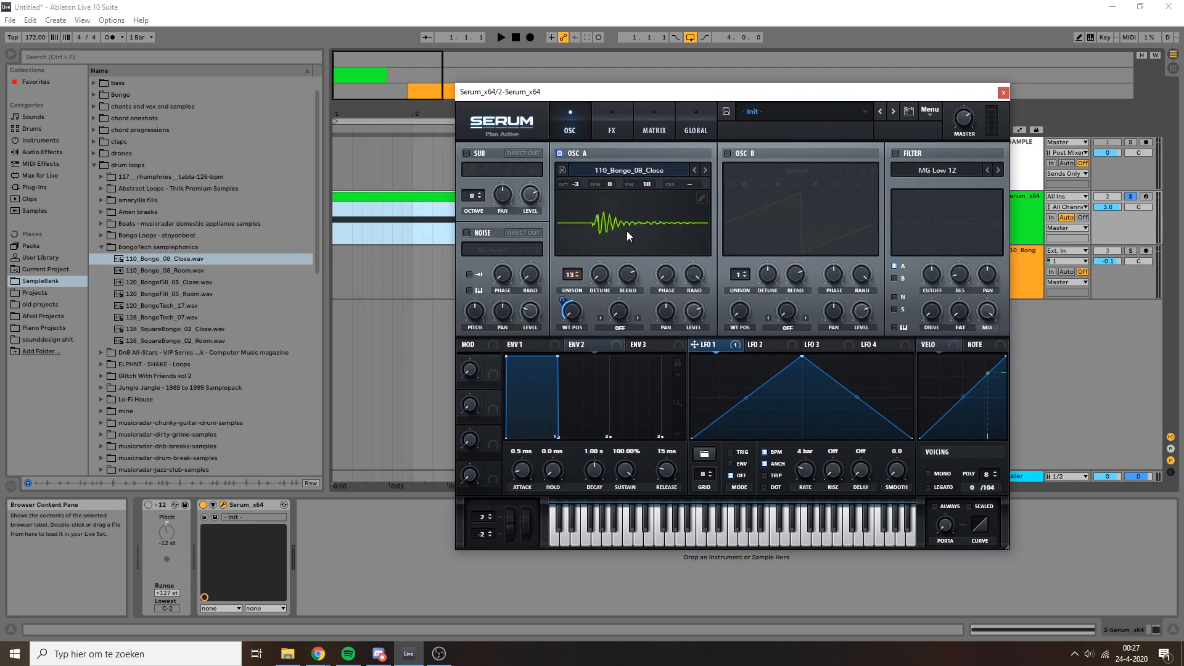
- Play the Serum MIDI clip to hear the unison bongo texture
{"action": "left_click", "coordinate": [391, 195]}
{"action": "key", "text": "space"}
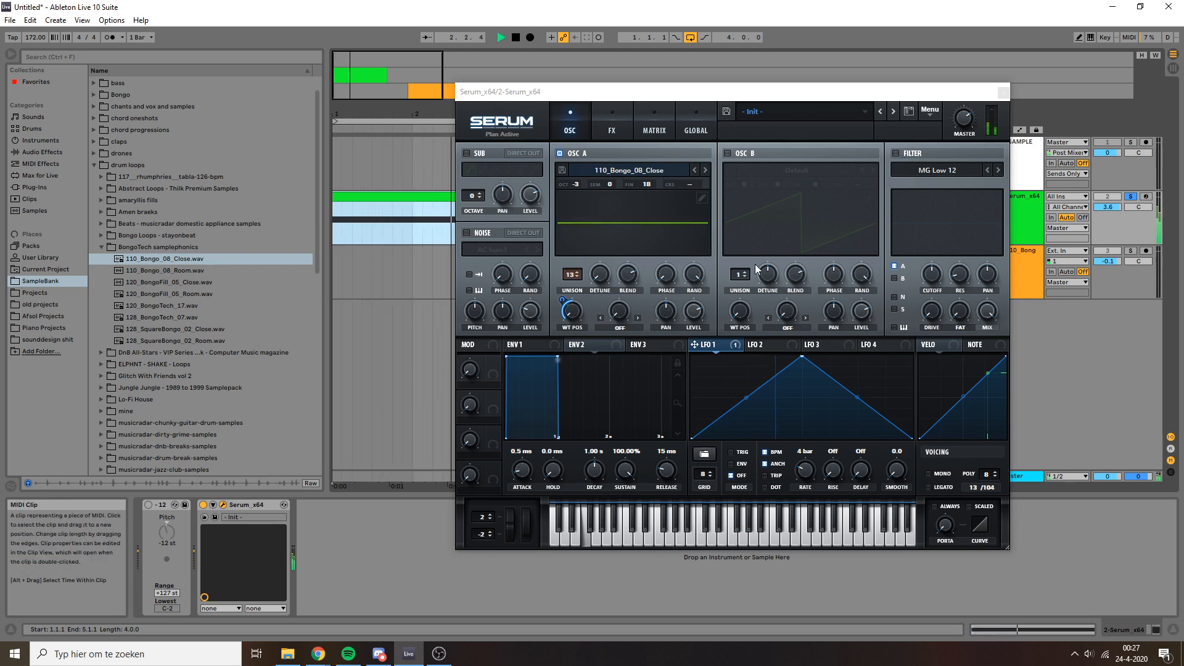
{"action": "left_click", "coordinate": [754, 215]}
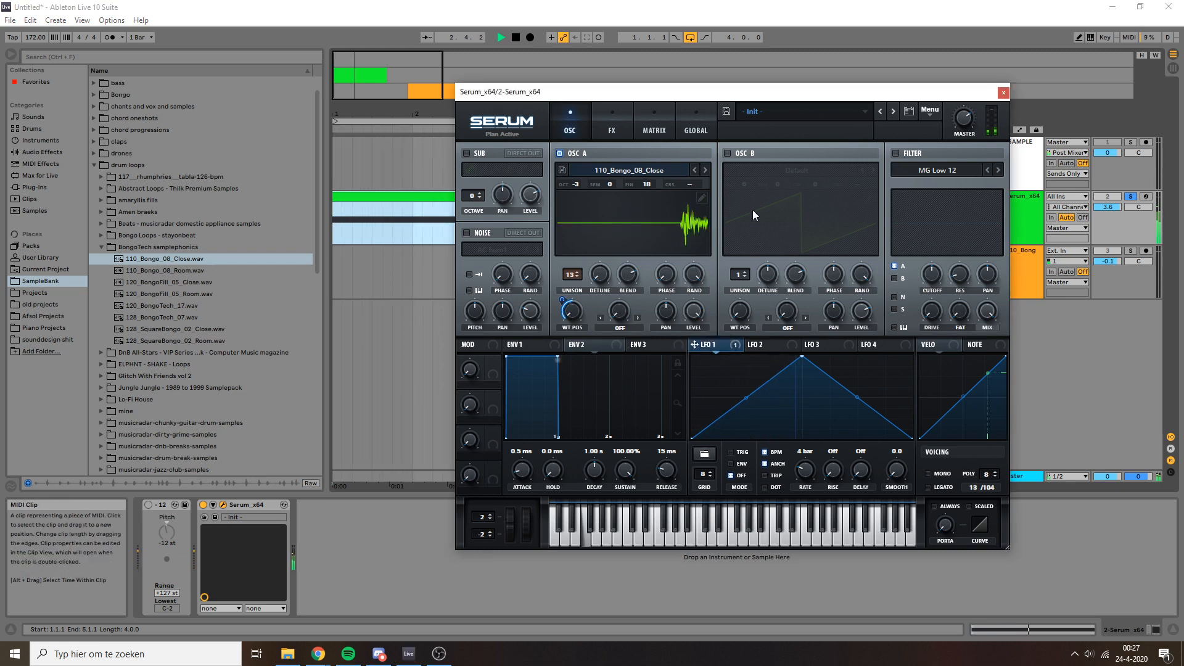
{"action": "key", "text": "space"}
- Enable Serum's Reverb effect and play the clip back with it
{"action": "left_click", "coordinate": [606, 123]}
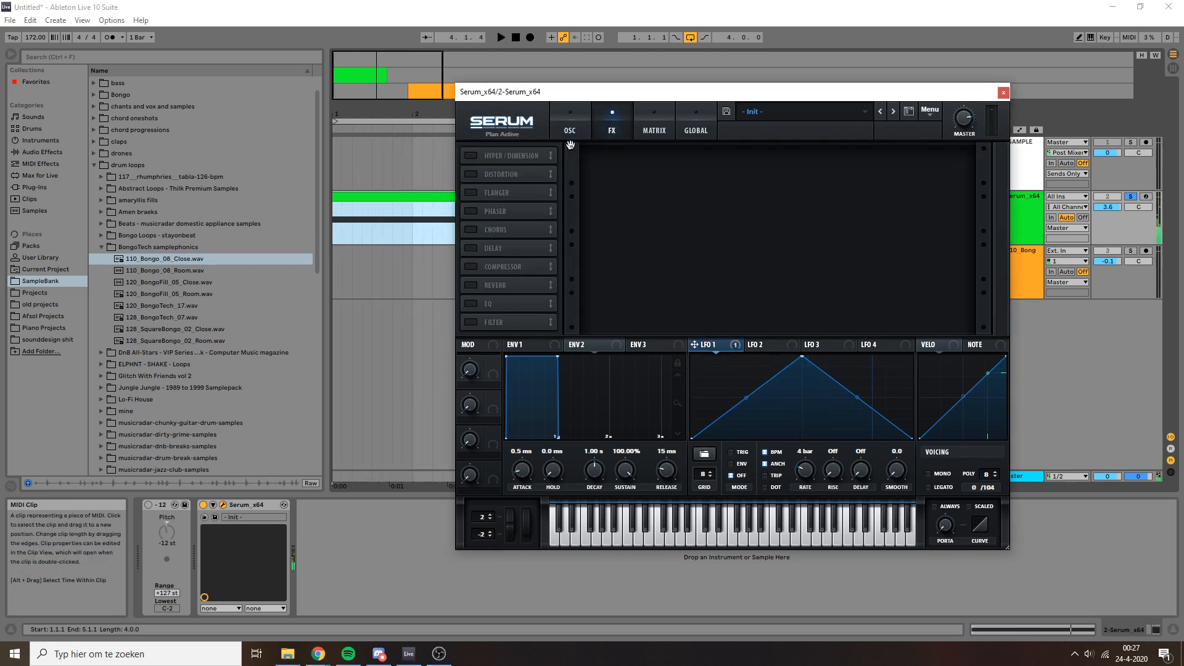
{"action": "left_click", "coordinate": [471, 284]}
{"action": "mouse_move", "coordinate": [957, 160]}
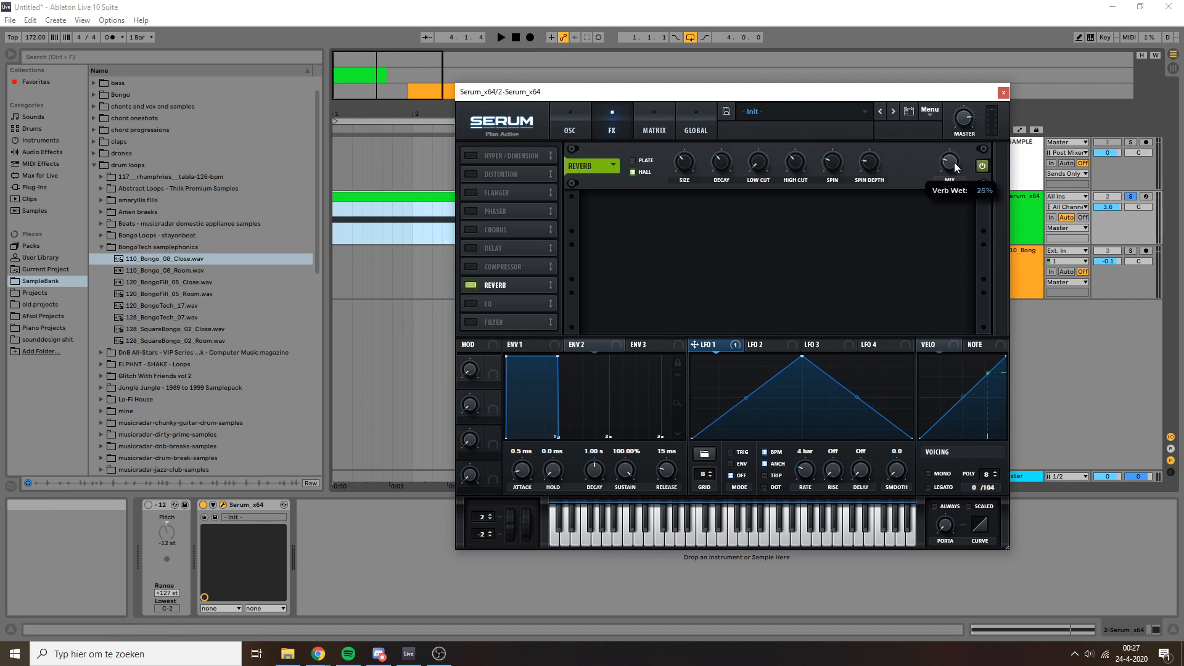
{"action": "key", "text": "space"}
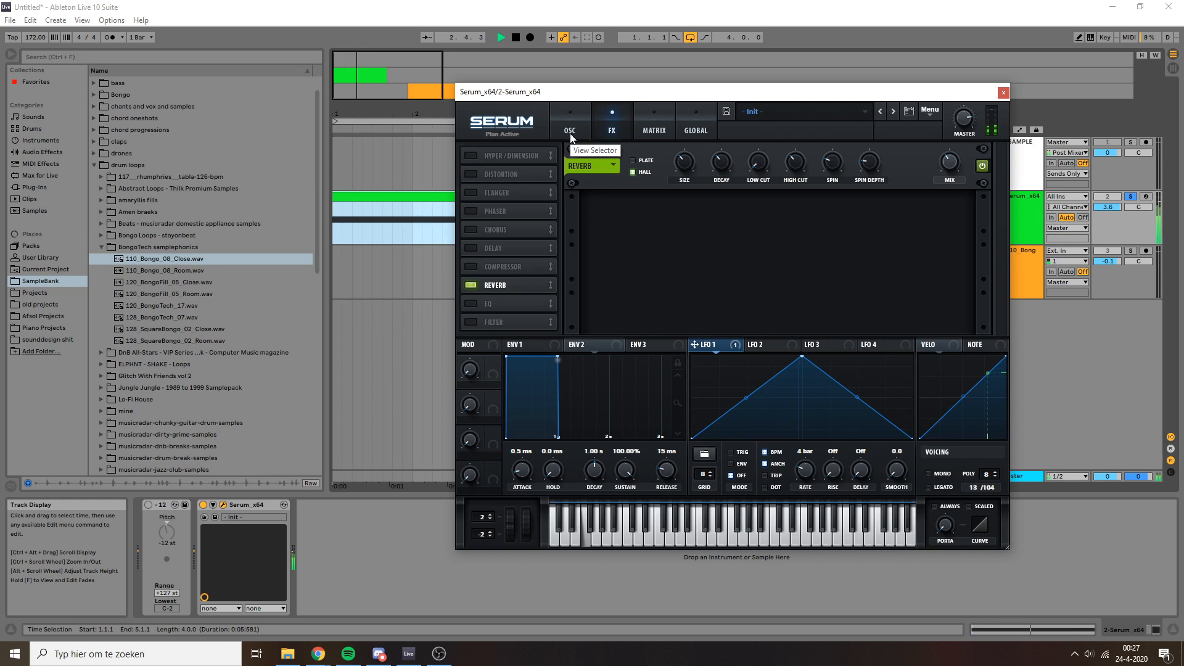
{"action": "key", "text": "space"}
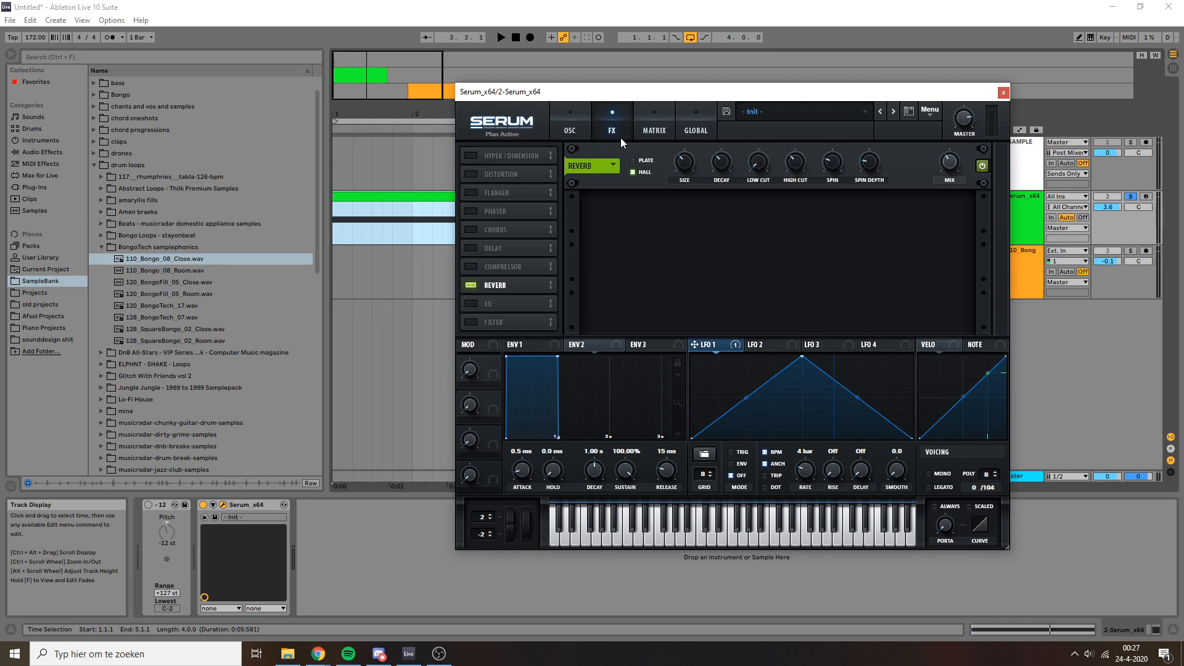
- Close Serum, split the bongo clip at 8.1.1 and 8.1.3 to isolate one hit, and enlarge its track height
{"action": "left_click", "coordinate": [578, 127]}
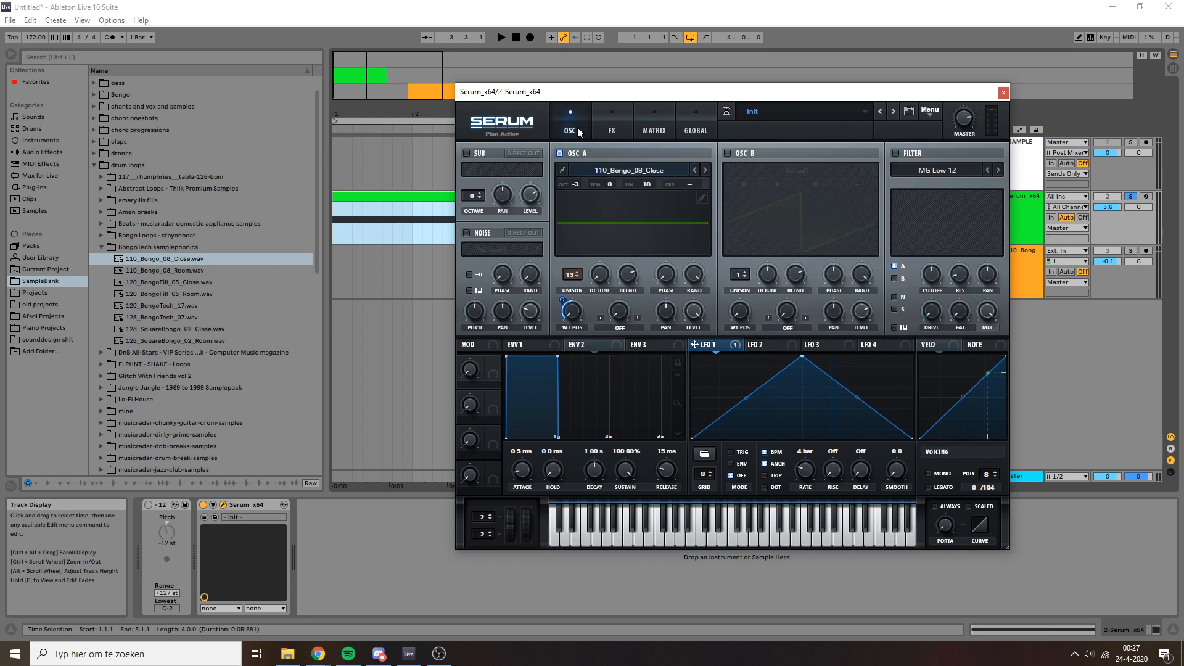
{"action": "left_click_drag", "start_coordinate": [740, 93], "coordinate": [646, 103]}
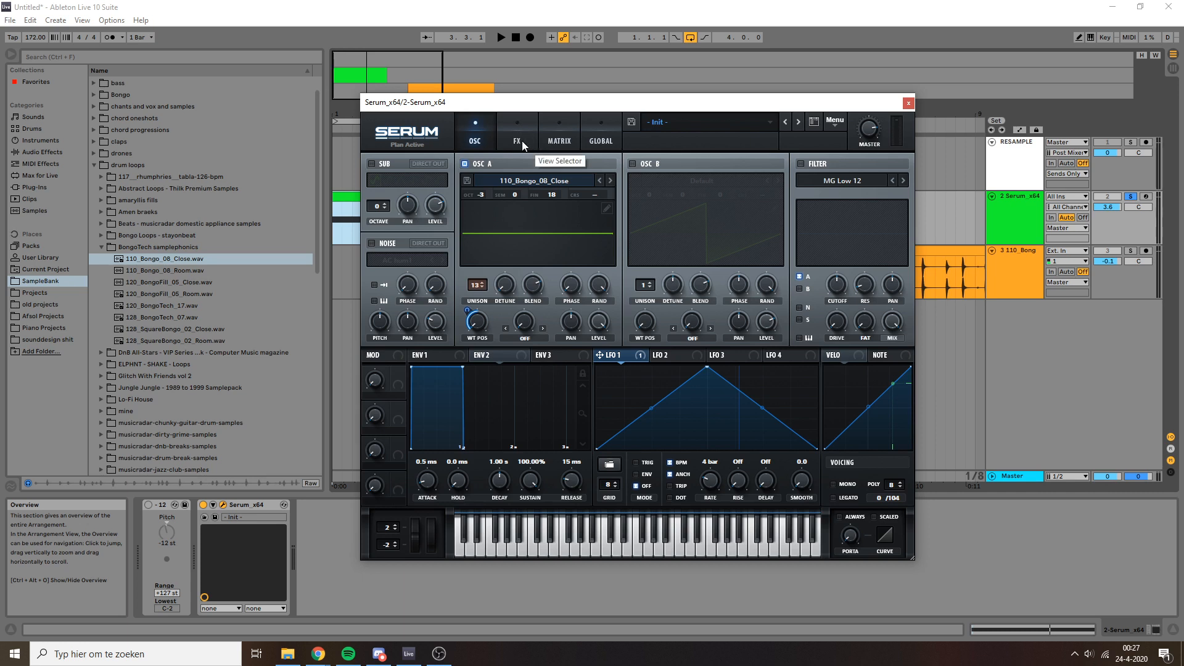
{"action": "left_click", "coordinate": [908, 102]}
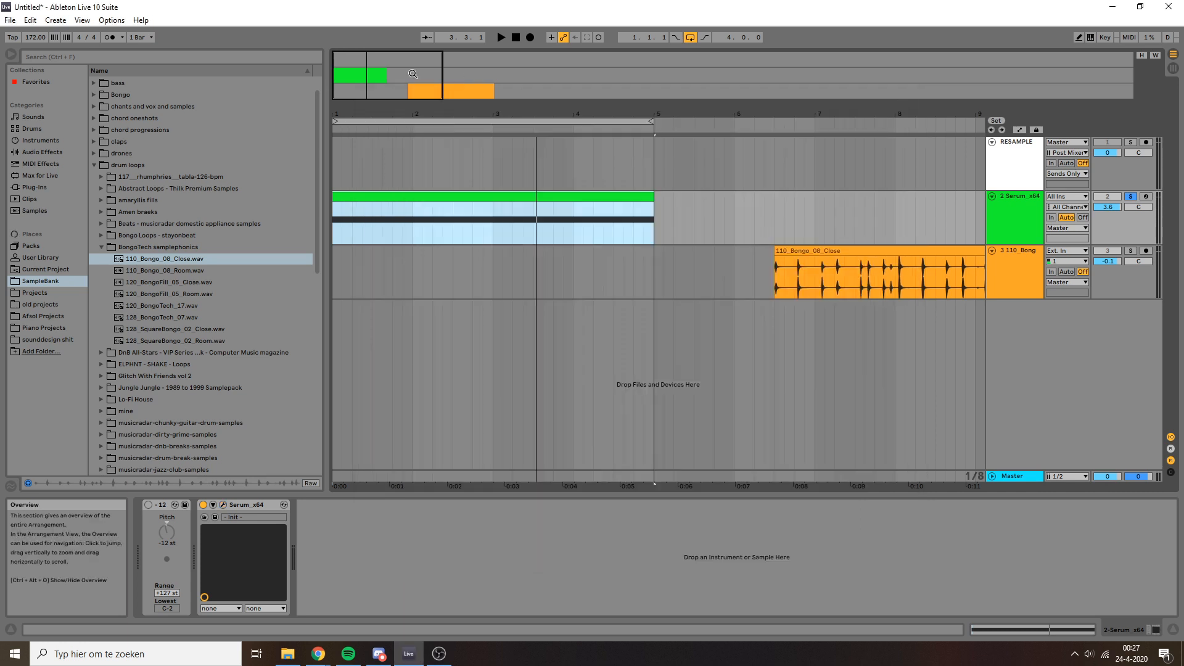
{"action": "left_click_drag", "start_coordinate": [413, 74], "coordinate": [541, 279]}
{"action": "key", "text": "ctrl+e"}
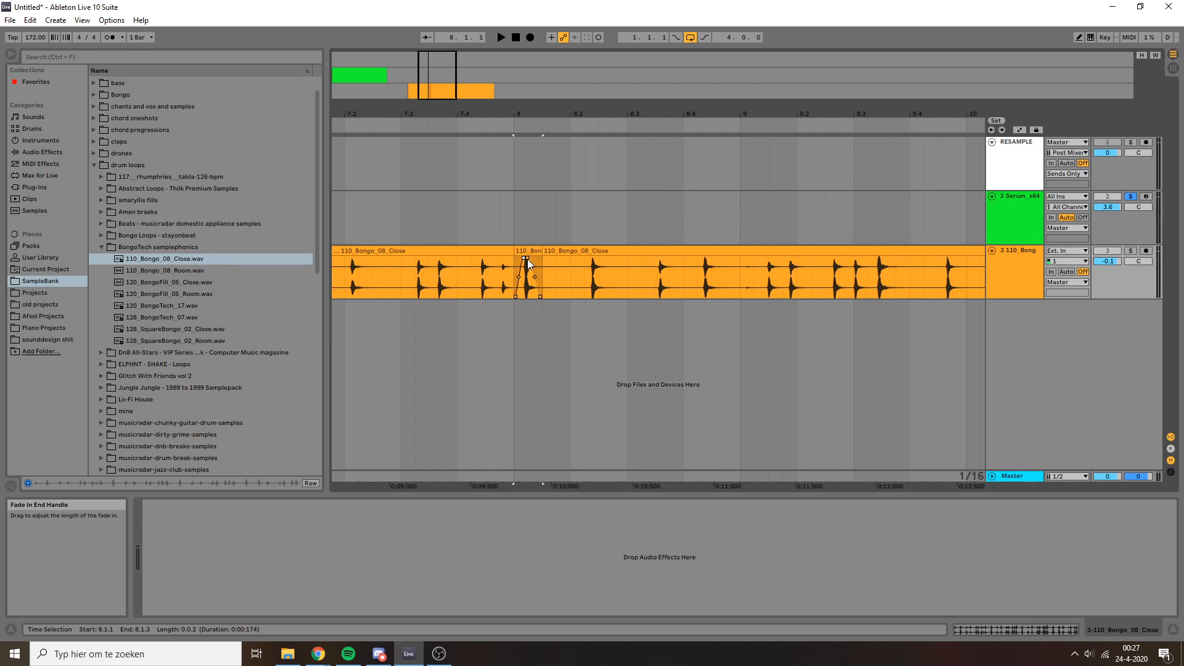
{"action": "left_click_drag", "start_coordinate": [1008, 299], "coordinate": [972, 415]}
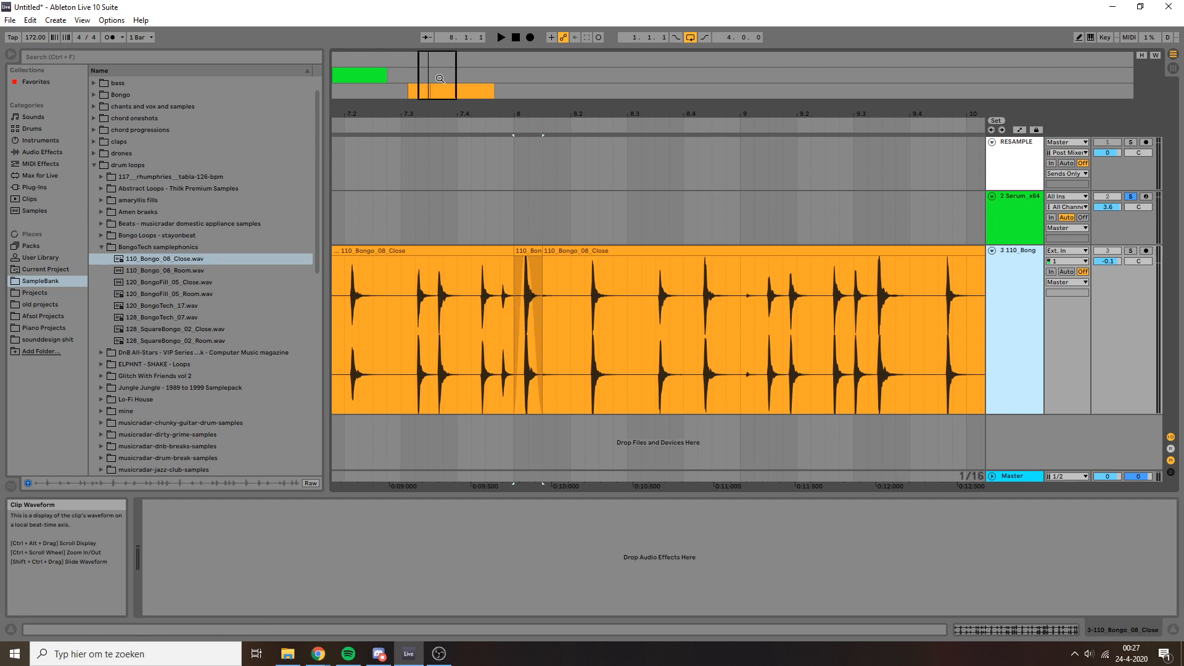
- Reopen Serum from its MIDI track and open oscillator A's bongo wavetable in the table editor
{"action": "scroll", "coordinate": [536, 321], "scroll_direction": "down", "scroll_amount": 8}
{"action": "left_click", "coordinate": [419, 195]}
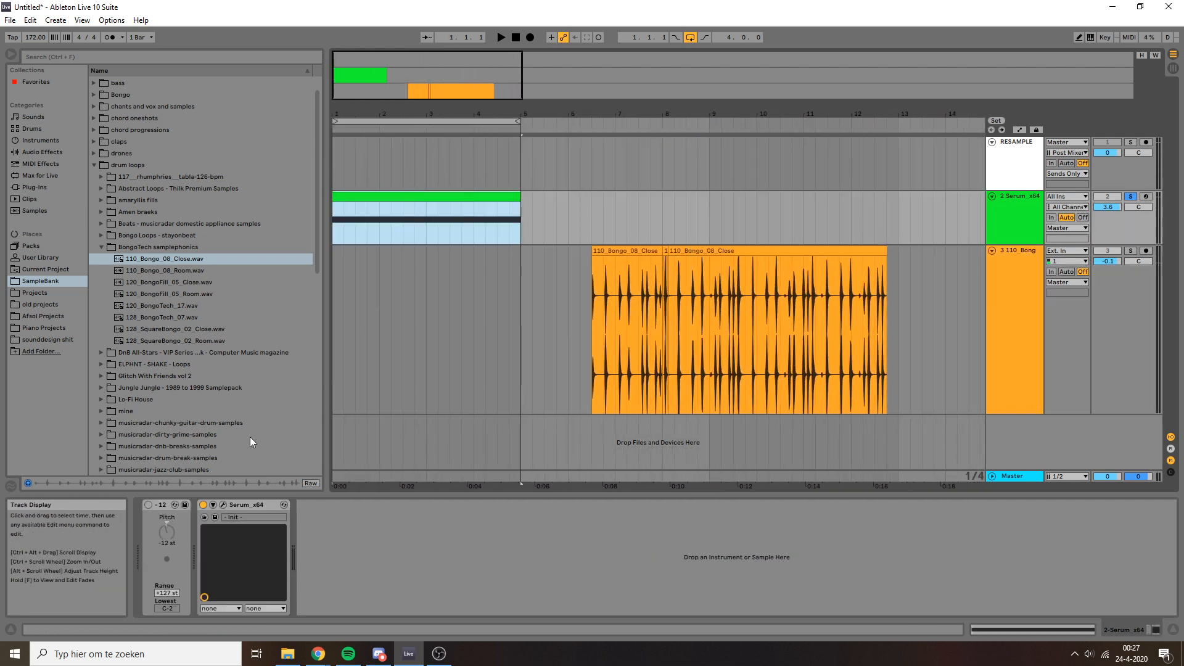
{"action": "left_click", "coordinate": [224, 504]}
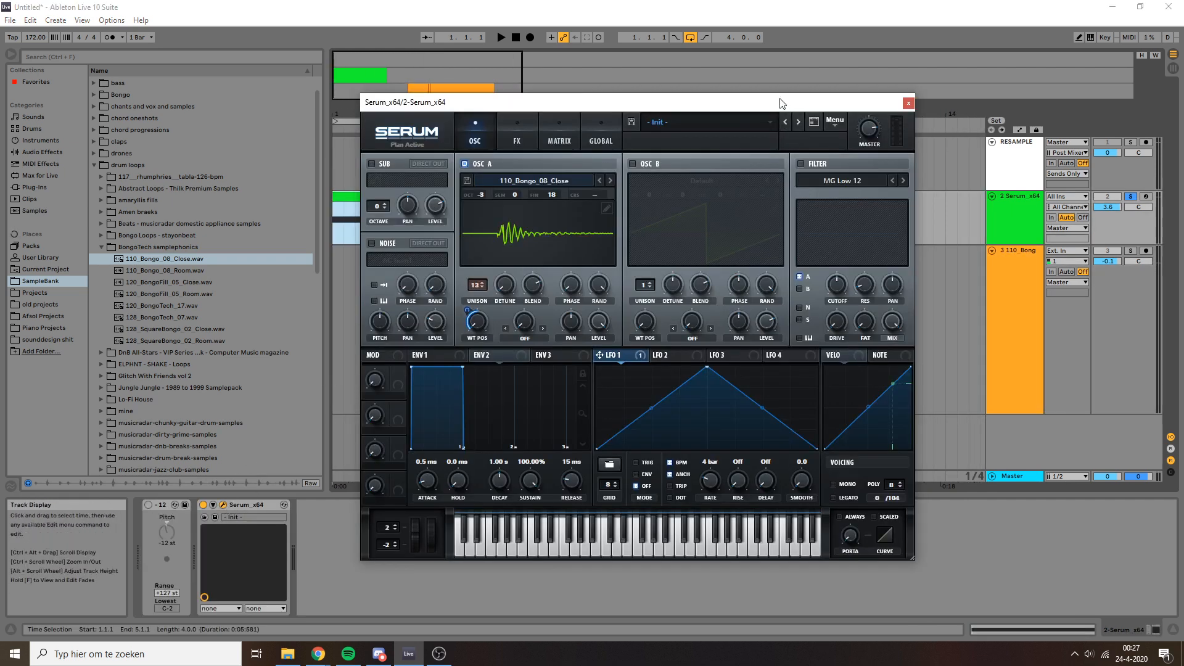
{"action": "left_click_drag", "start_coordinate": [782, 103], "coordinate": [615, 125]}
{"action": "left_click", "coordinate": [845, 246]}
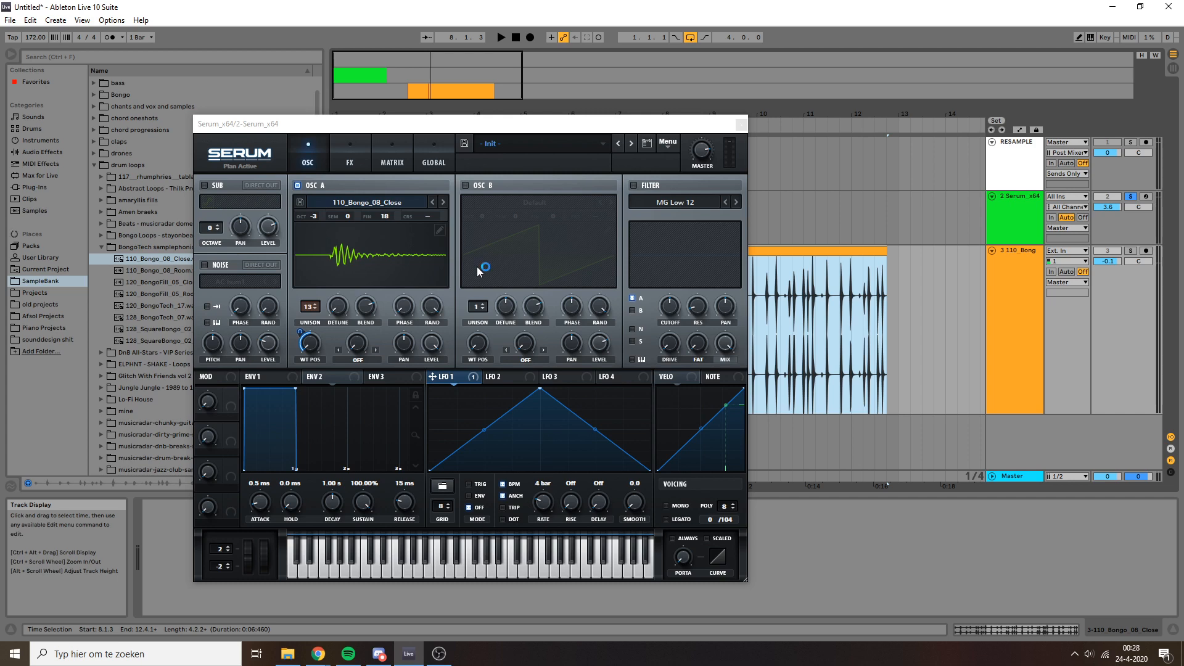
{"action": "left_click", "coordinate": [439, 230]}
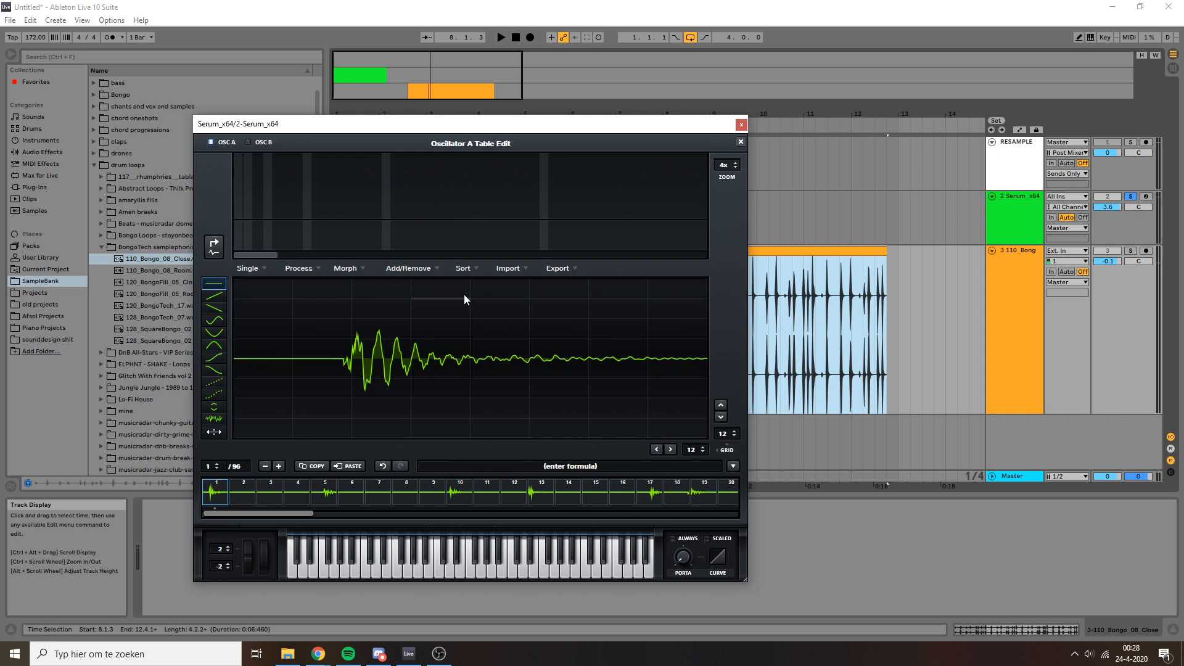
- Set the editor grid to 3, apply Fade Edges (grid size) to oscillator A's wavetable, and close the table editor
{"action": "left_click", "coordinate": [311, 272]}
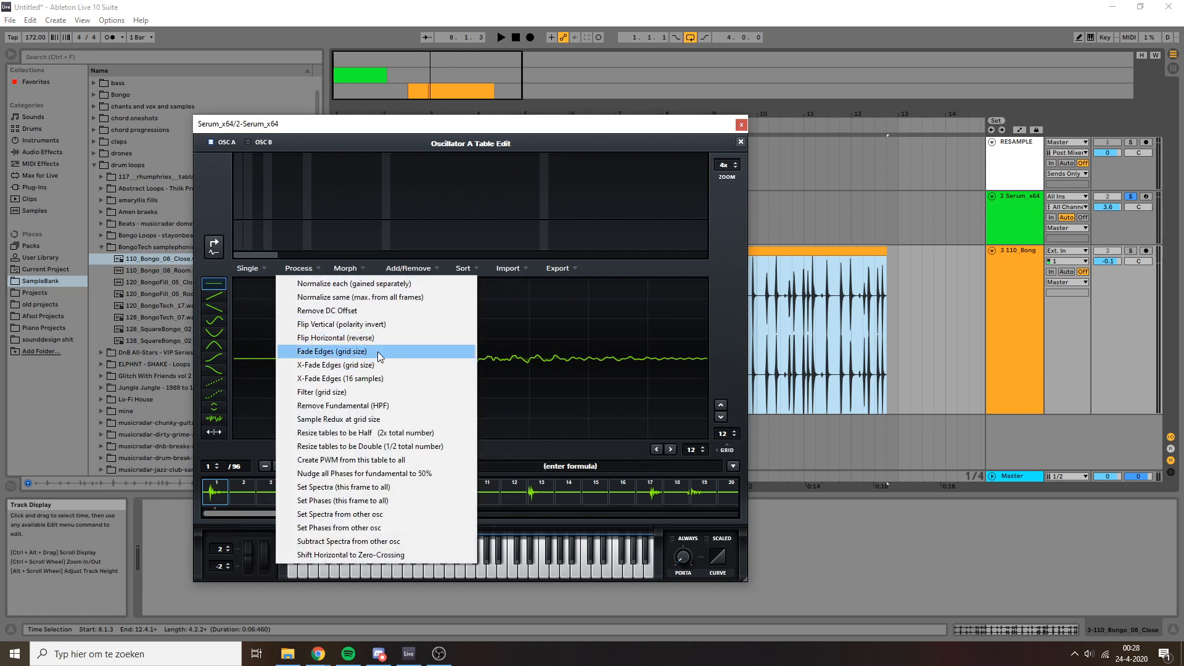
{"action": "left_click", "coordinate": [440, 364]}
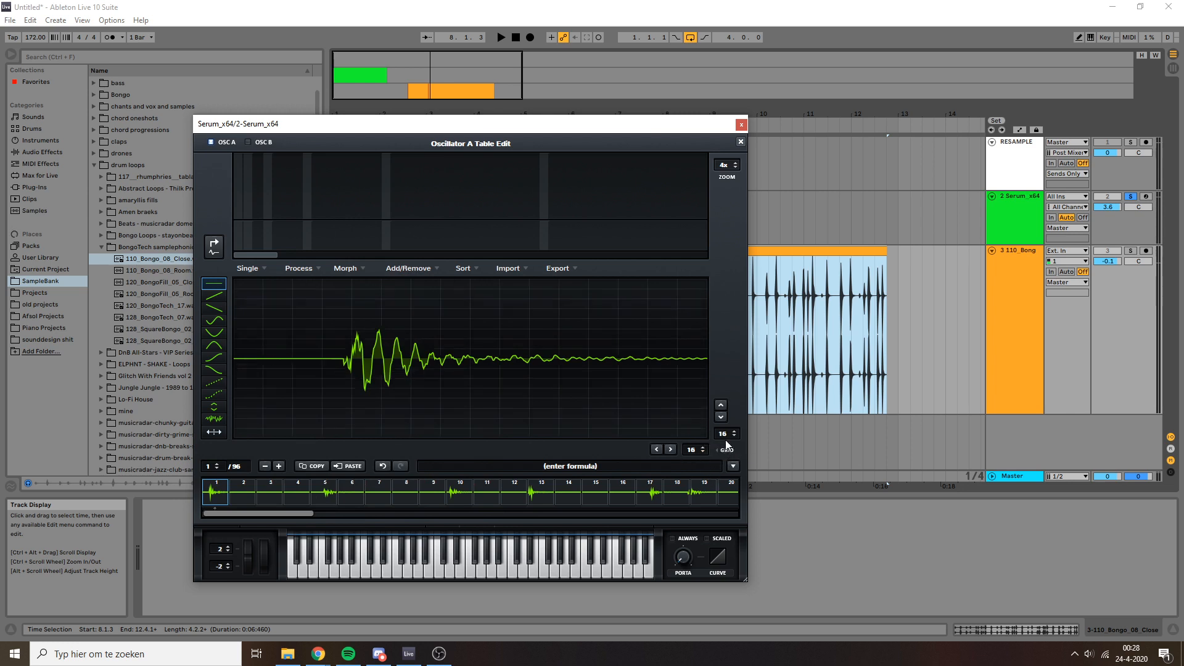
{"action": "left_click_drag", "start_coordinate": [725, 443], "coordinate": [730, 455]}
{"action": "left_click", "coordinate": [300, 269]}
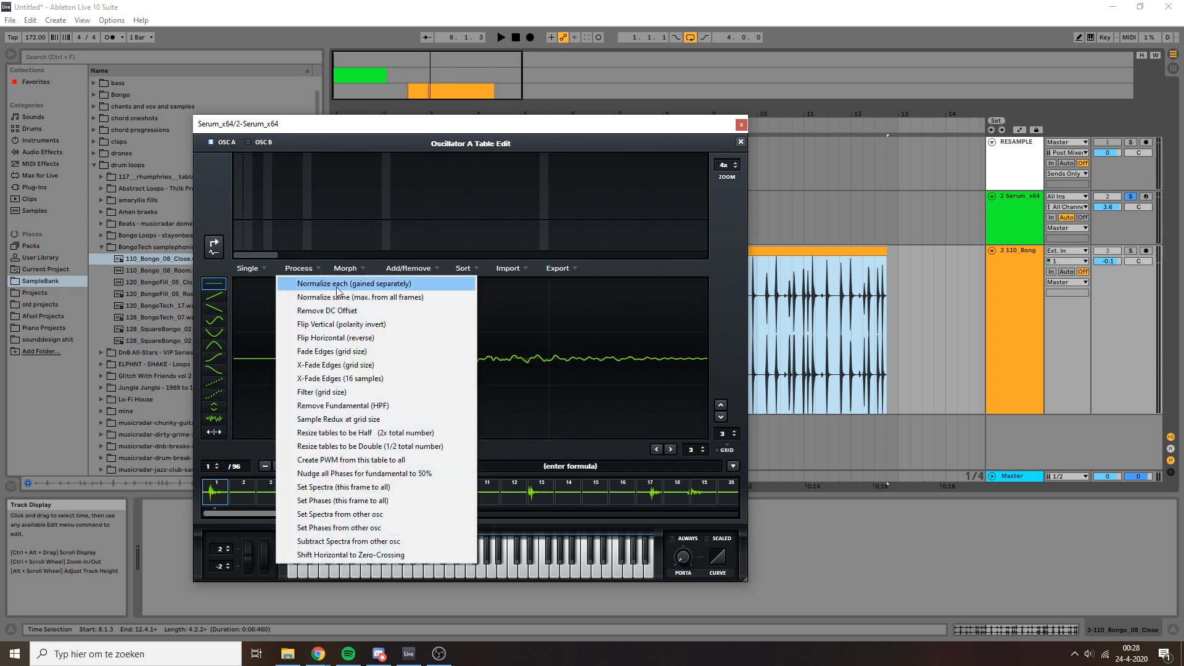
{"action": "left_click", "coordinate": [363, 352]}
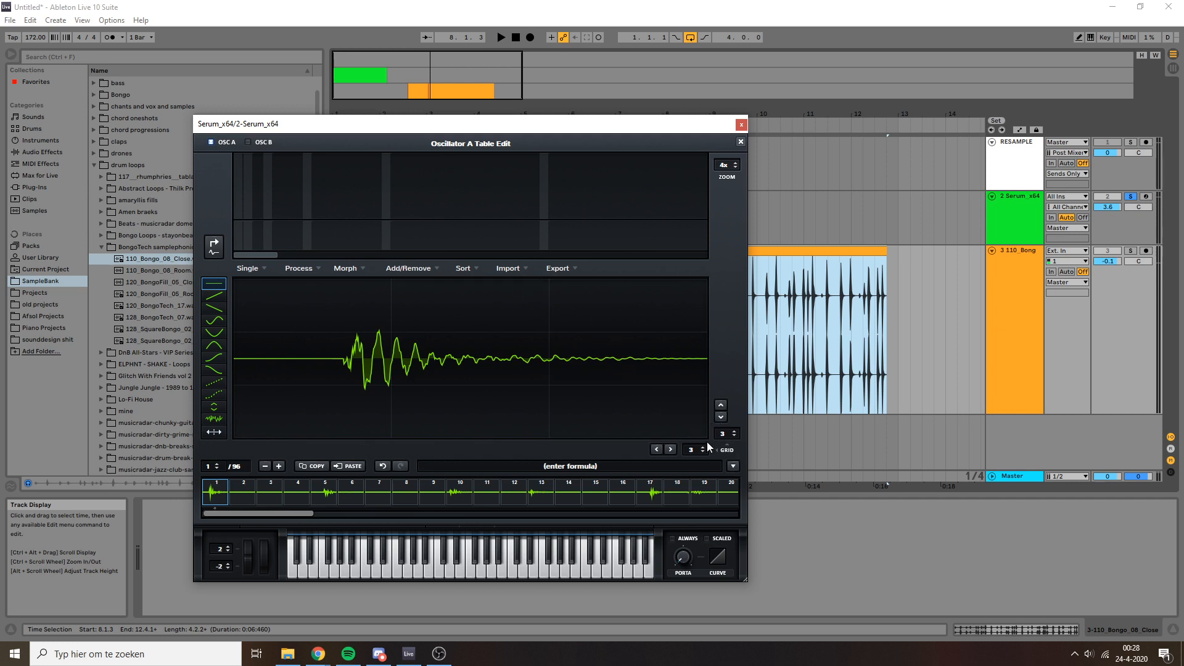
{"action": "left_click", "coordinate": [741, 141]}
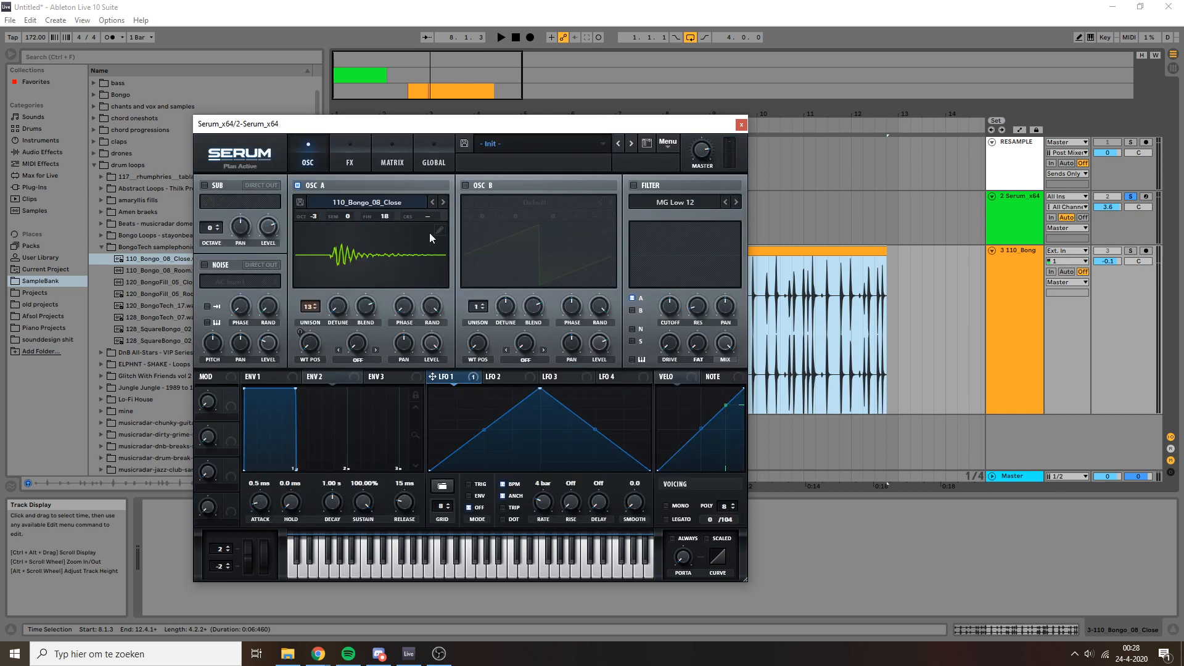
- Select the Serum MIDI clip and play it to hear the edge-faded wavetable
{"action": "key", "text": "space"}
{"action": "left_click_drag", "start_coordinate": [382, 111], "coordinate": [384, 117]}
{"action": "left_click_drag", "start_coordinate": [389, 124], "coordinate": [593, 142]}
{"action": "left_click", "coordinate": [423, 194]}
{"action": "key", "text": "space"}
{"action": "key", "text": "space"}
{"action": "key", "text": "space"}
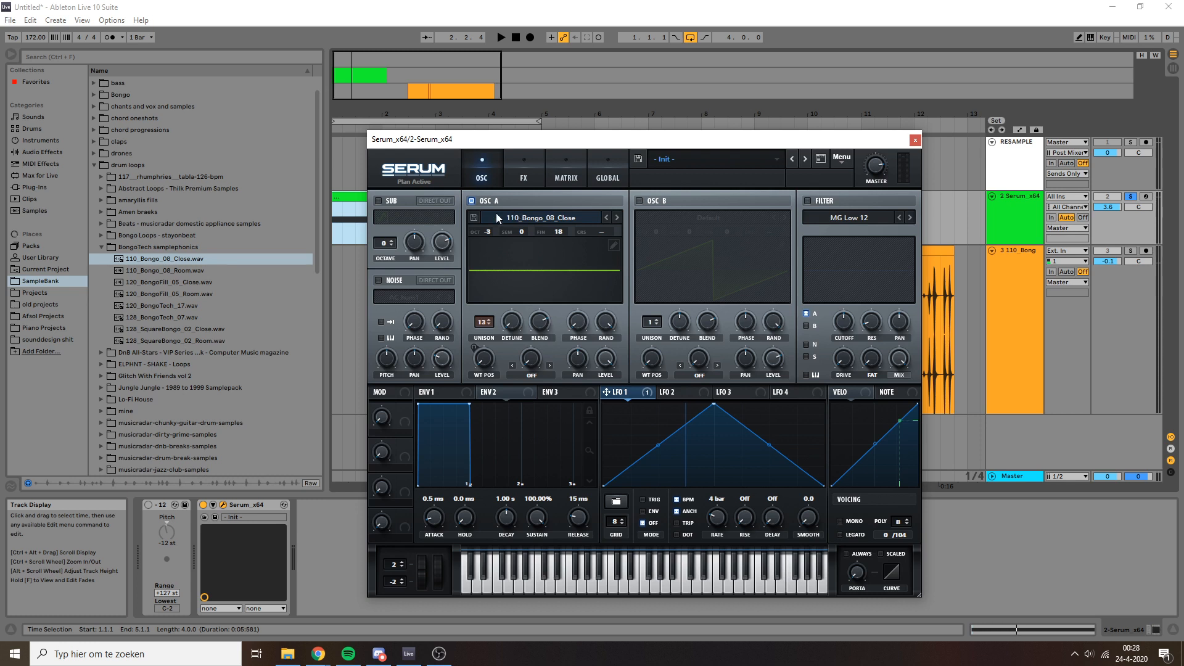
- Raise oscillator A's unison detune and play the clip to hear the change
{"action": "left_click_drag", "start_coordinate": [516, 331], "coordinate": [559, 231]}
{"action": "key", "text": "space"}
{"action": "key", "text": "space"}
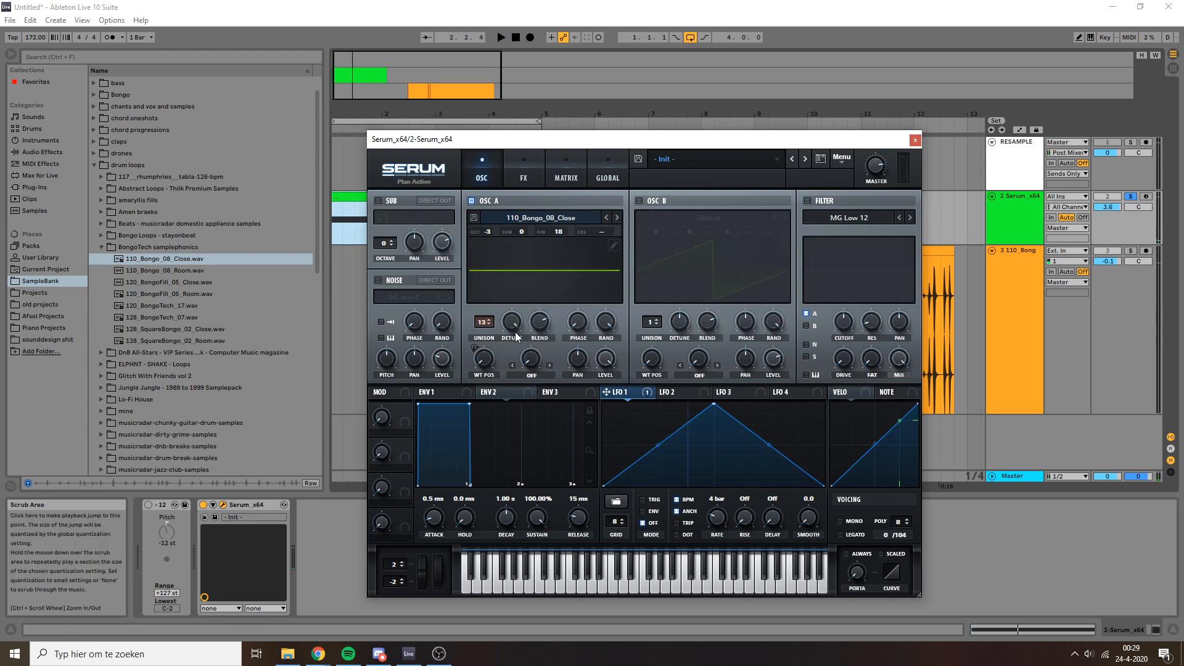
{"action": "left_click_drag", "start_coordinate": [514, 326], "coordinate": [509, 294]}
- Set oscillator A's unison range to 16 in Serum's global settings and play the MIDI clip with it
{"action": "left_click", "coordinate": [623, 175]}
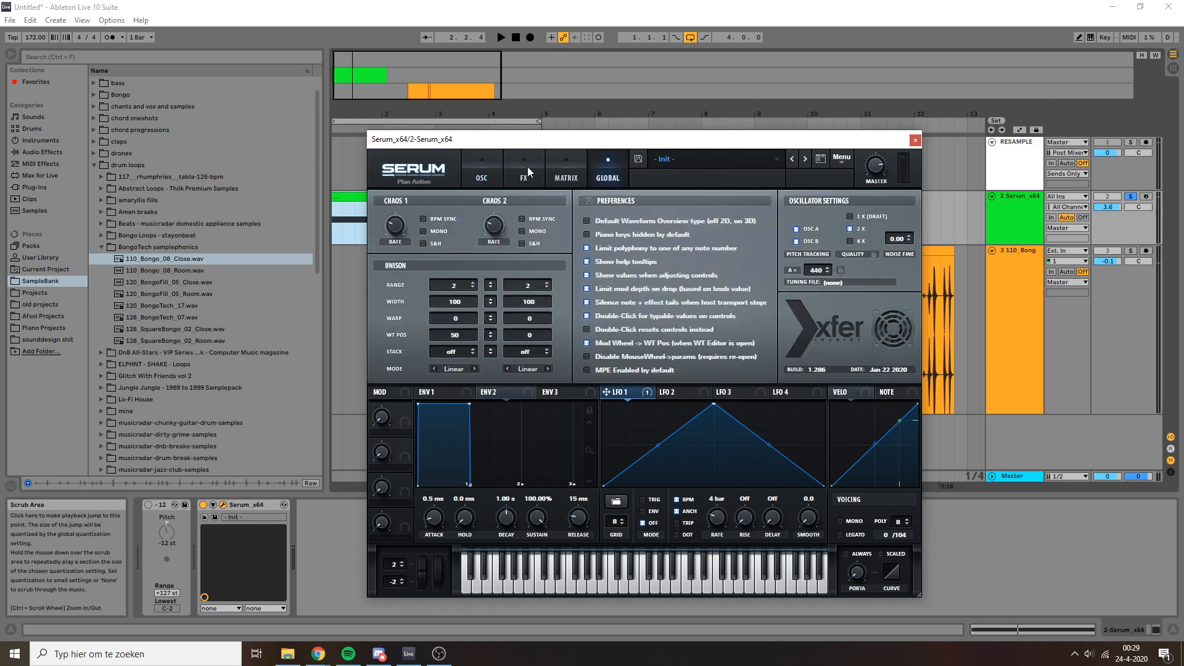
{"action": "left_click_drag", "start_coordinate": [552, 138], "coordinate": [629, 133]}
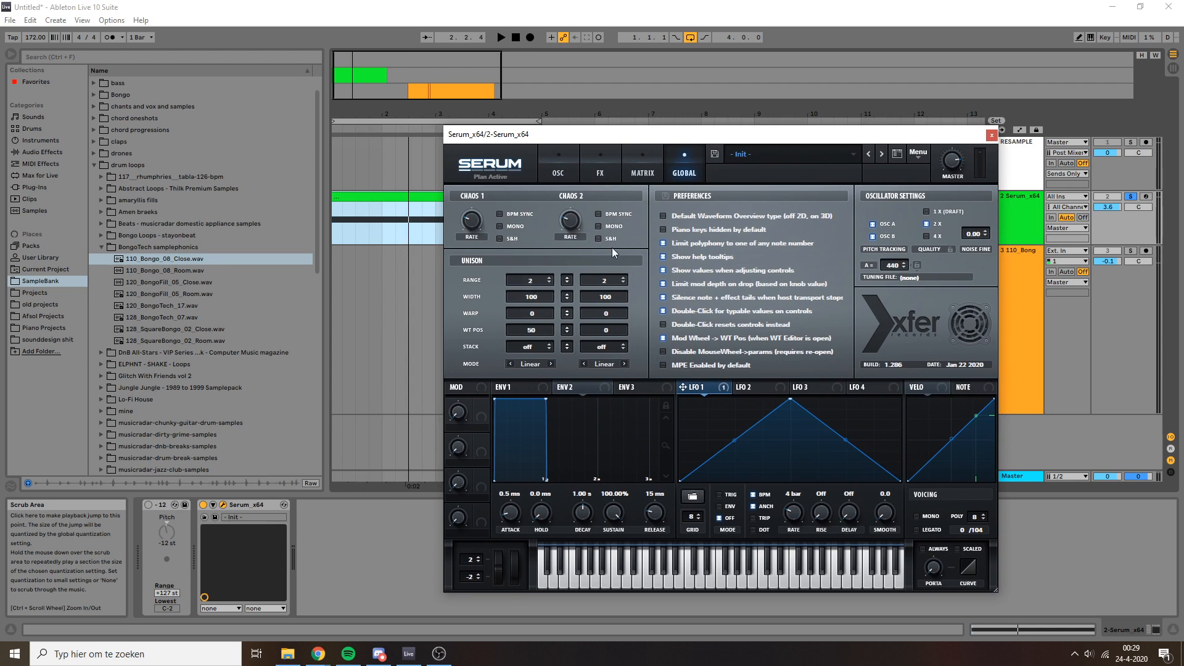
{"action": "left_click", "coordinate": [558, 173]}
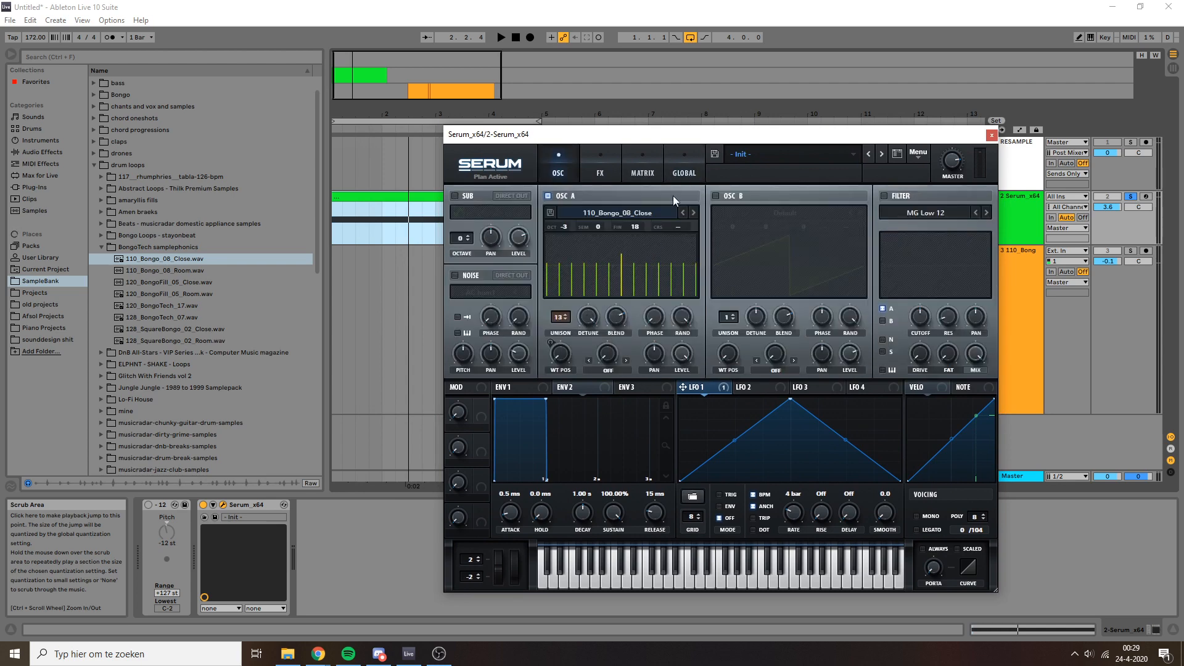
{"action": "left_click", "coordinate": [679, 175]}
{"action": "left_click_drag", "start_coordinate": [529, 284], "coordinate": [548, 268]}
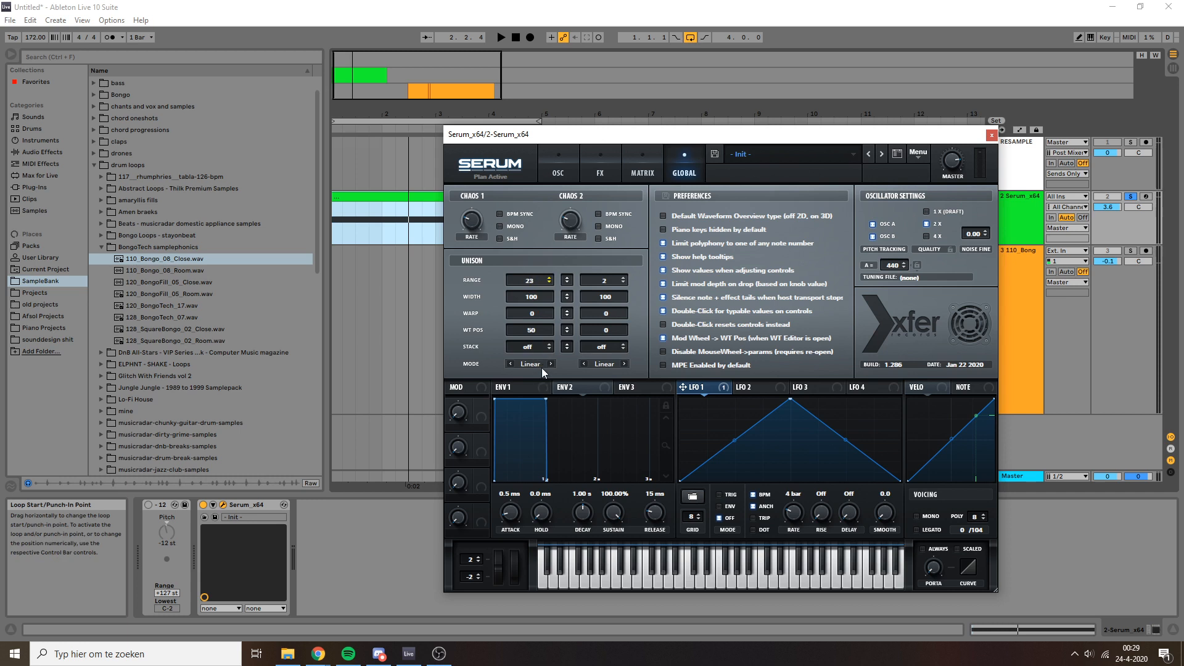
{"action": "left_click", "coordinate": [422, 217]}
{"action": "left_click", "coordinate": [543, 284]}
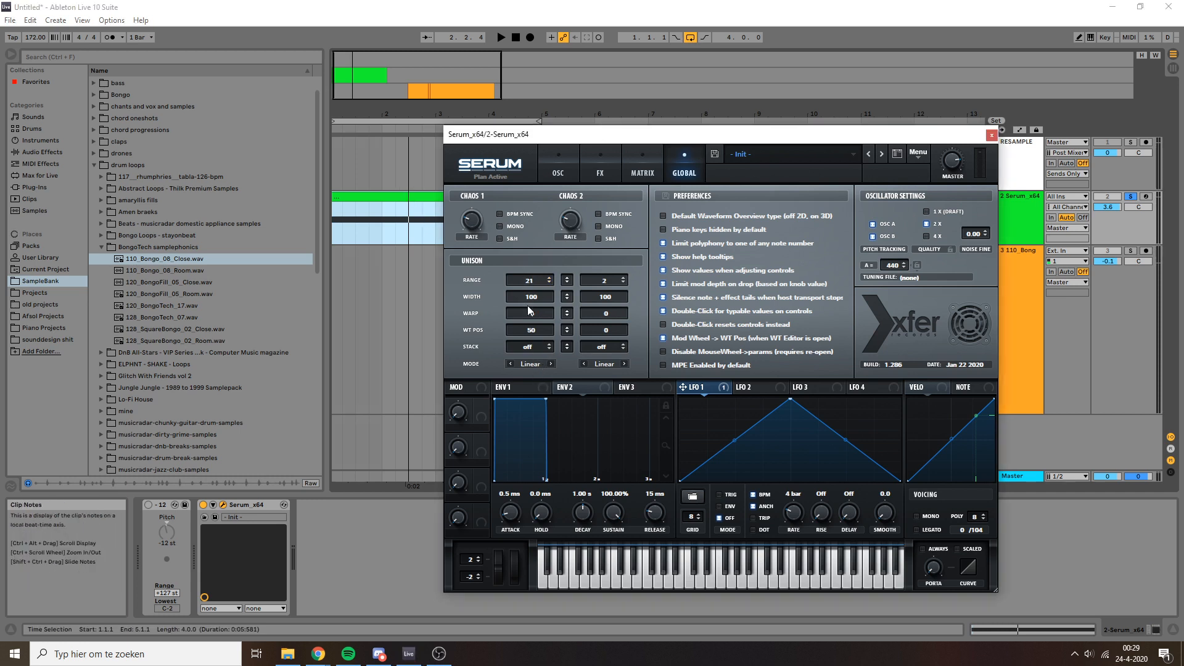
{"action": "left_click_drag", "start_coordinate": [535, 302], "coordinate": [534, 300]}
{"action": "left_click", "coordinate": [419, 195]}
{"action": "key", "text": "space"}
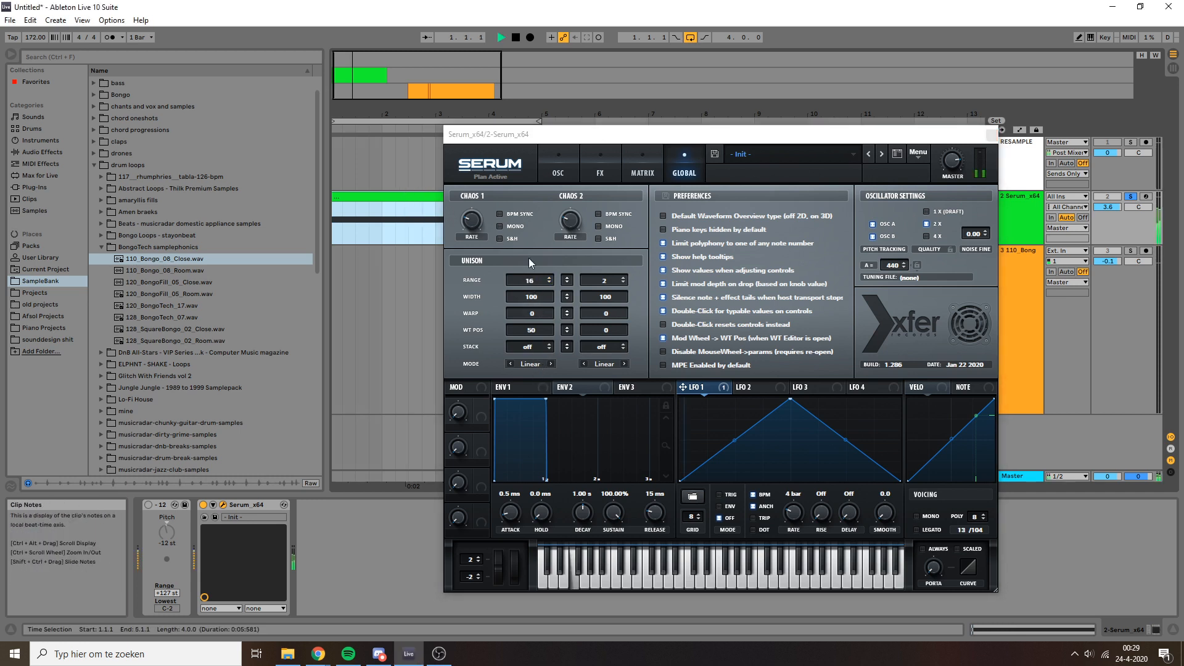
- Increase oscillator A's global unison range to 48 and play the MIDI clip
{"action": "left_click", "coordinate": [564, 173]}
{"action": "left_click", "coordinate": [683, 172]}
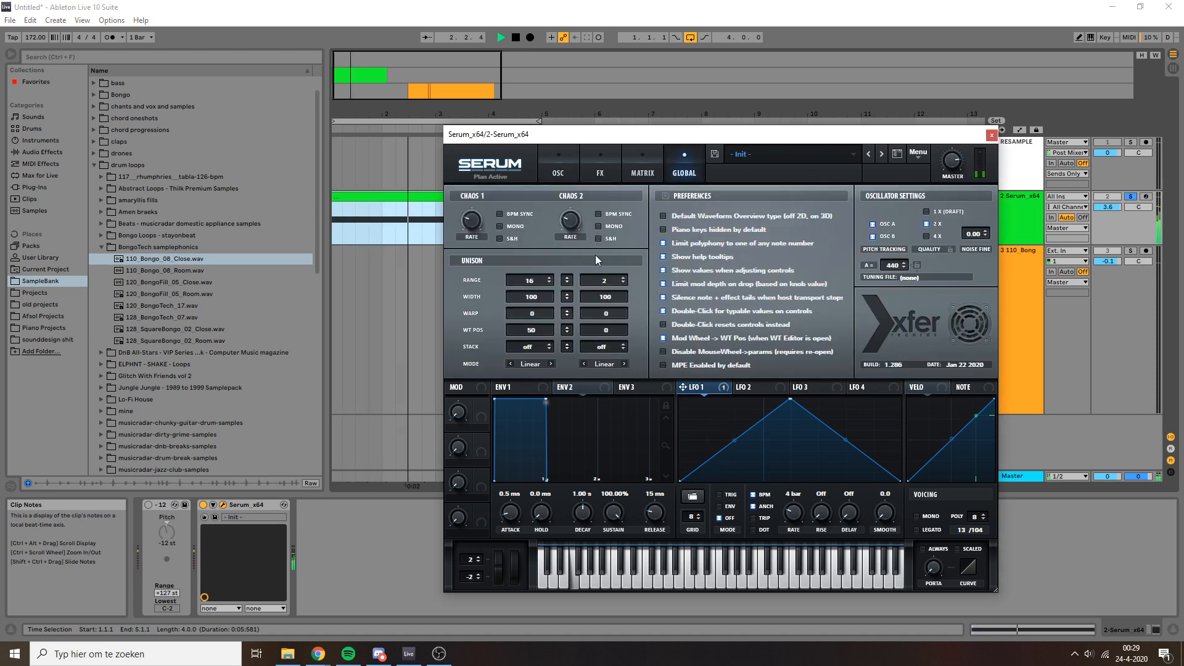
{"action": "left_click_drag", "start_coordinate": [540, 285], "coordinate": [570, 224]}
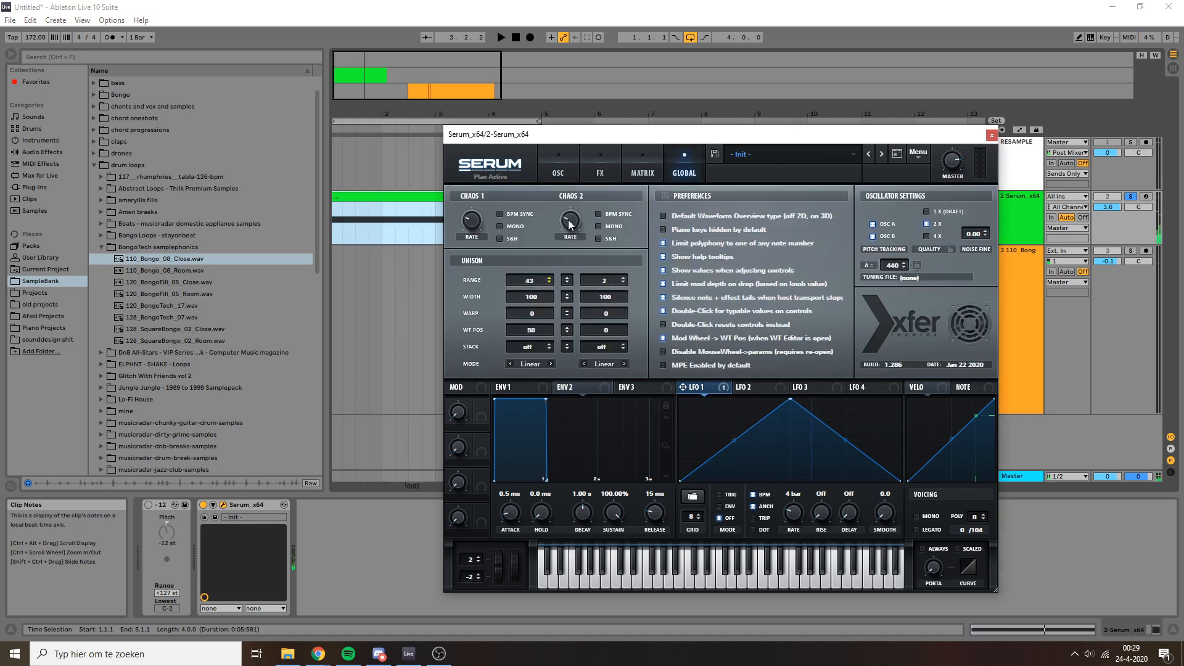
{"action": "left_click", "coordinate": [571, 174]}
{"action": "left_click", "coordinate": [686, 169]}
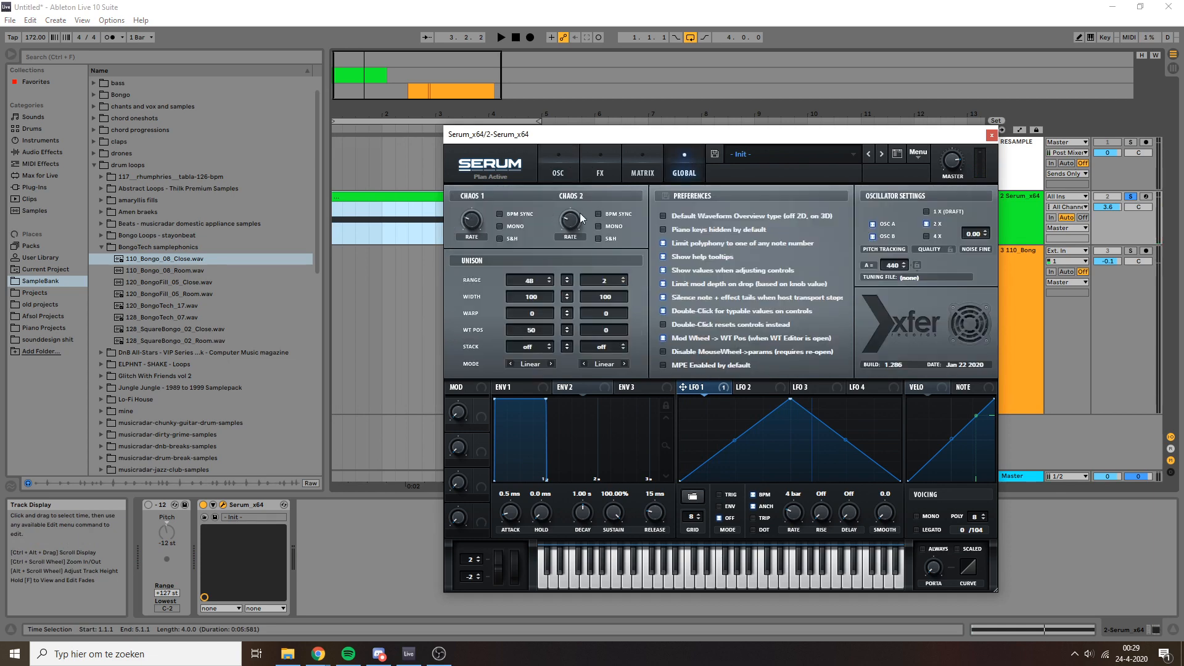
{"action": "left_click", "coordinate": [396, 196]}
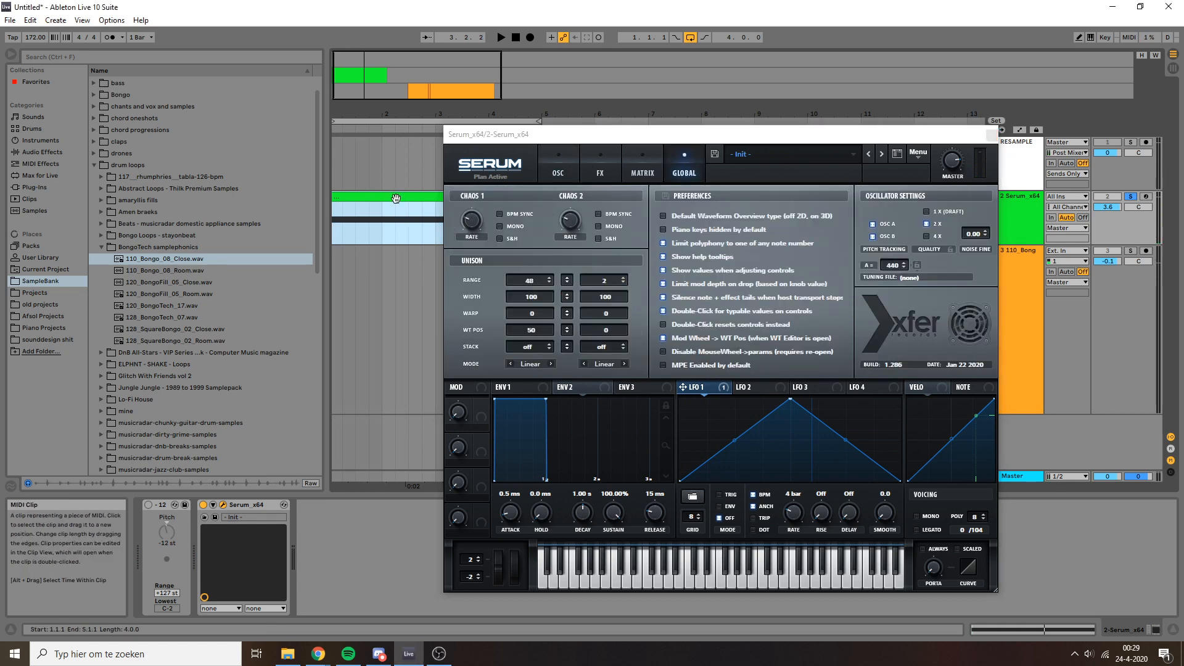
{"action": "key", "text": "space"}
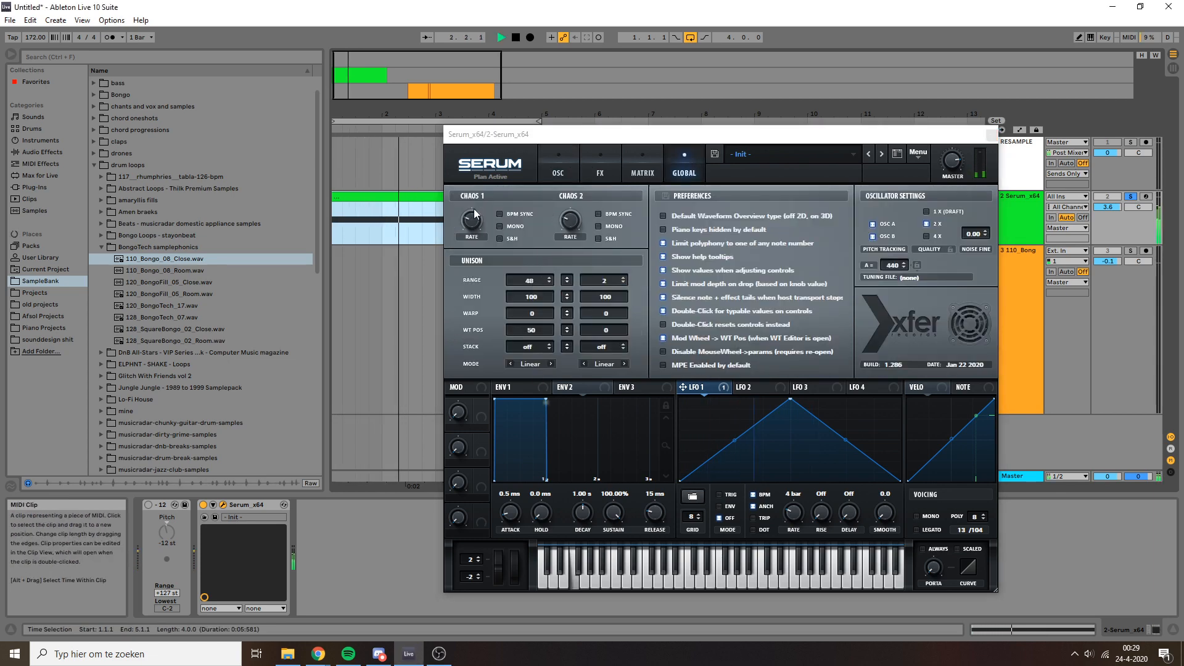
- Lower oscillator A's unison detune during playback and stop the clip
{"action": "left_click", "coordinate": [558, 171]}
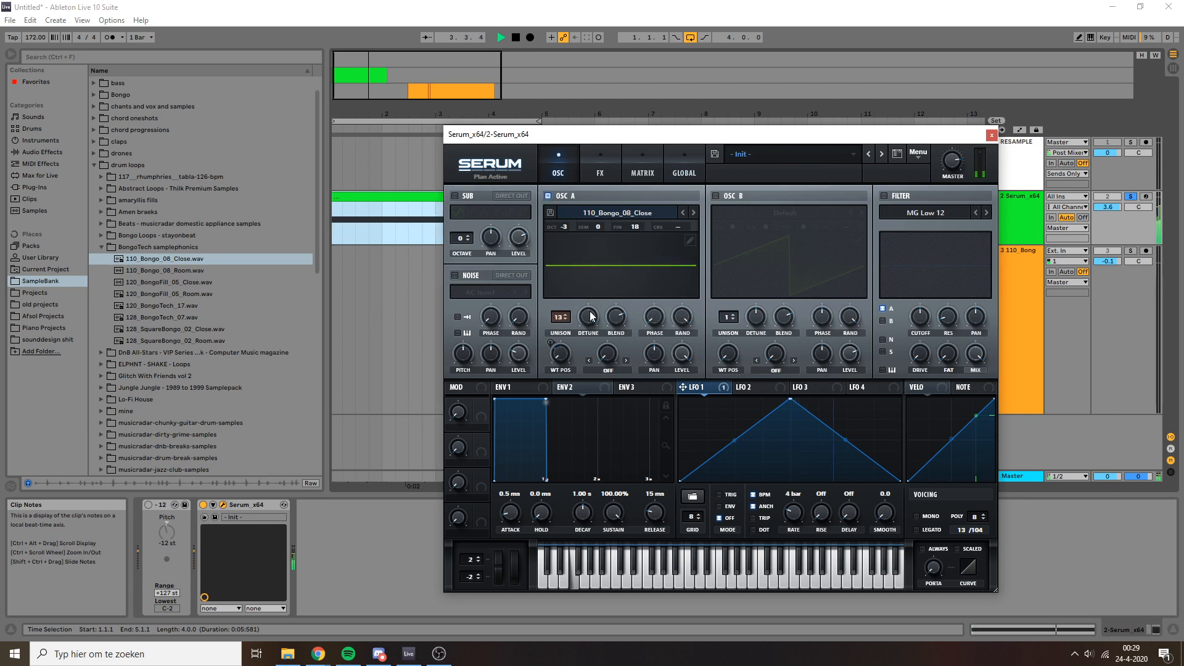
{"action": "left_click_drag", "start_coordinate": [592, 318], "coordinate": [590, 335]}
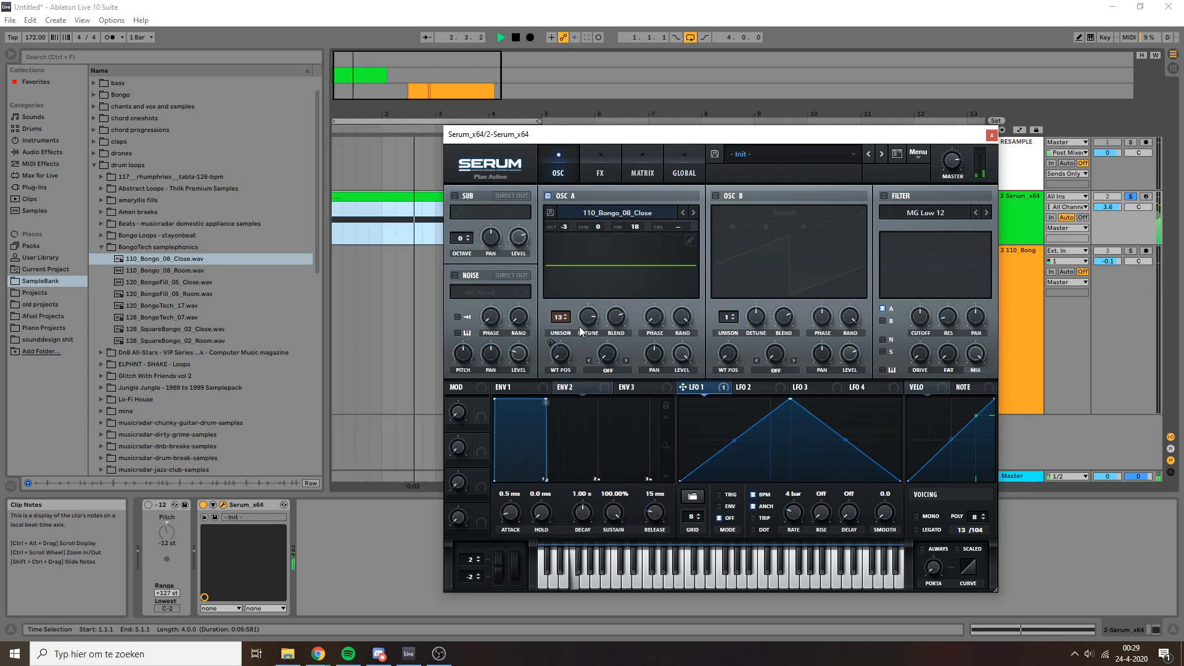
{"action": "key", "text": "space"}
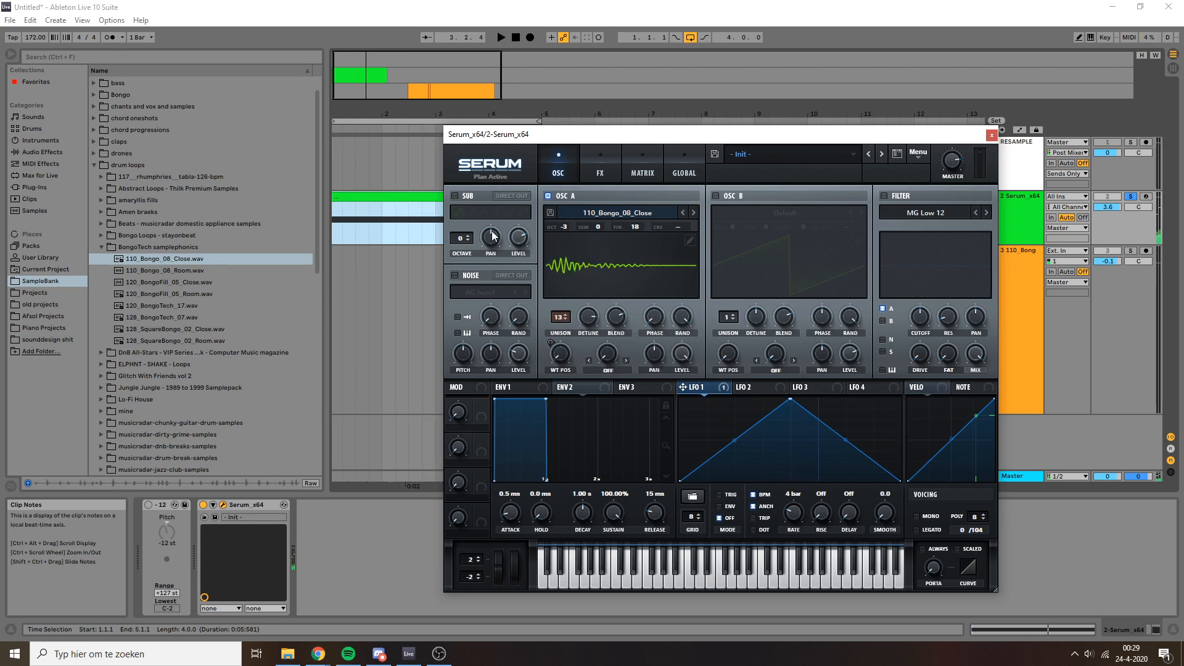
- Replay the Serum MIDI clip to hear the widened unison range with the adjusted detune
{"action": "left_click", "coordinate": [405, 207]}
{"action": "left_click_drag", "start_coordinate": [399, 115], "coordinate": [394, 80]}
{"action": "left_click", "coordinate": [370, 190]}
{"action": "key", "text": "space"}
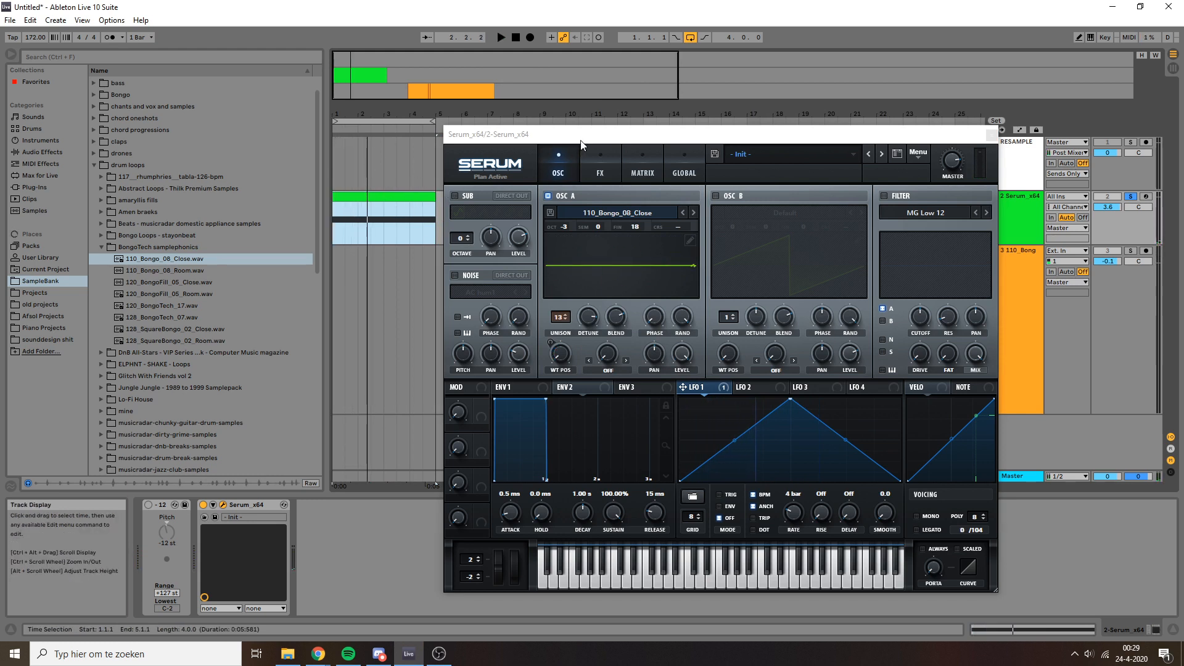
{"action": "left_click_drag", "start_coordinate": [487, 134], "coordinate": [419, 135]}
{"action": "key", "text": "space"}
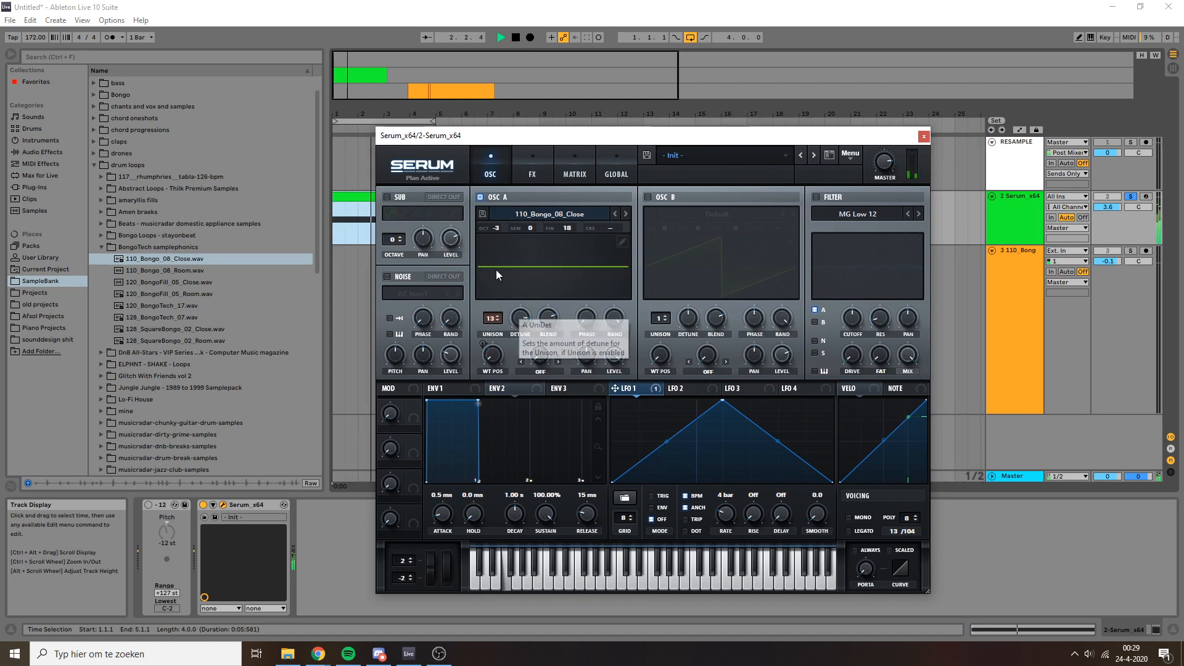
{"action": "key", "text": "space"}
- Transpose the F1 note in the Serum MIDI clip down one octave to F0 and play it
{"action": "left_click", "coordinate": [1062, 631]}
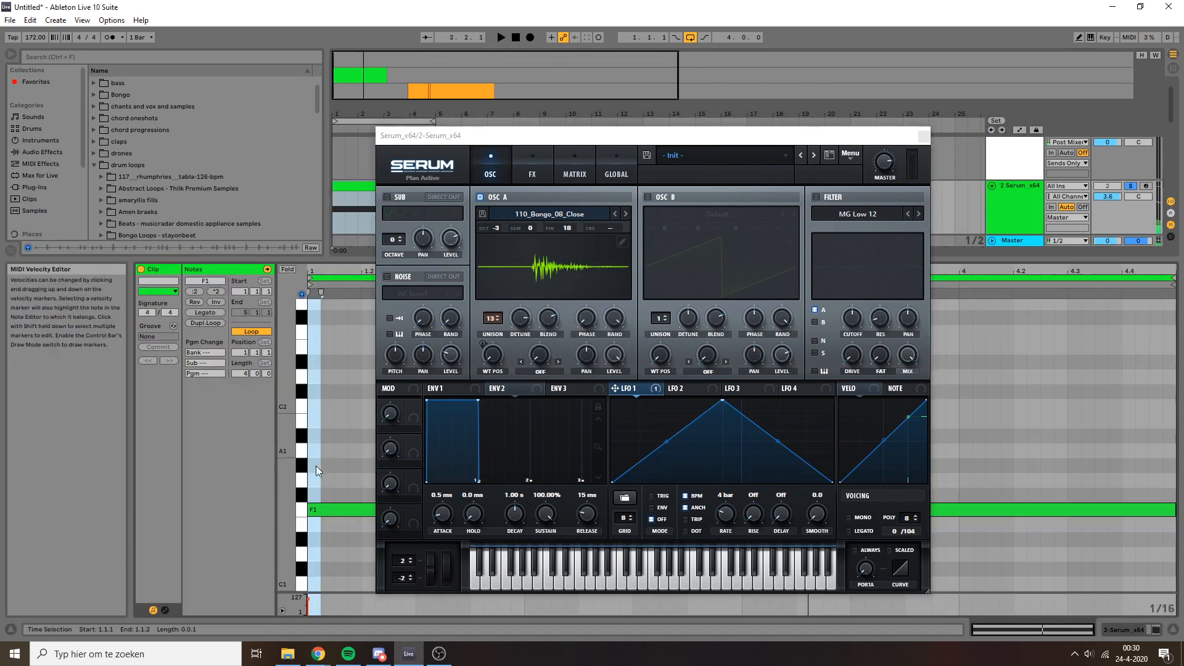
{"action": "left_click_drag", "start_coordinate": [329, 482], "coordinate": [357, 532]}
{"action": "key", "text": "shift+Down"}
{"action": "key", "text": "space"}
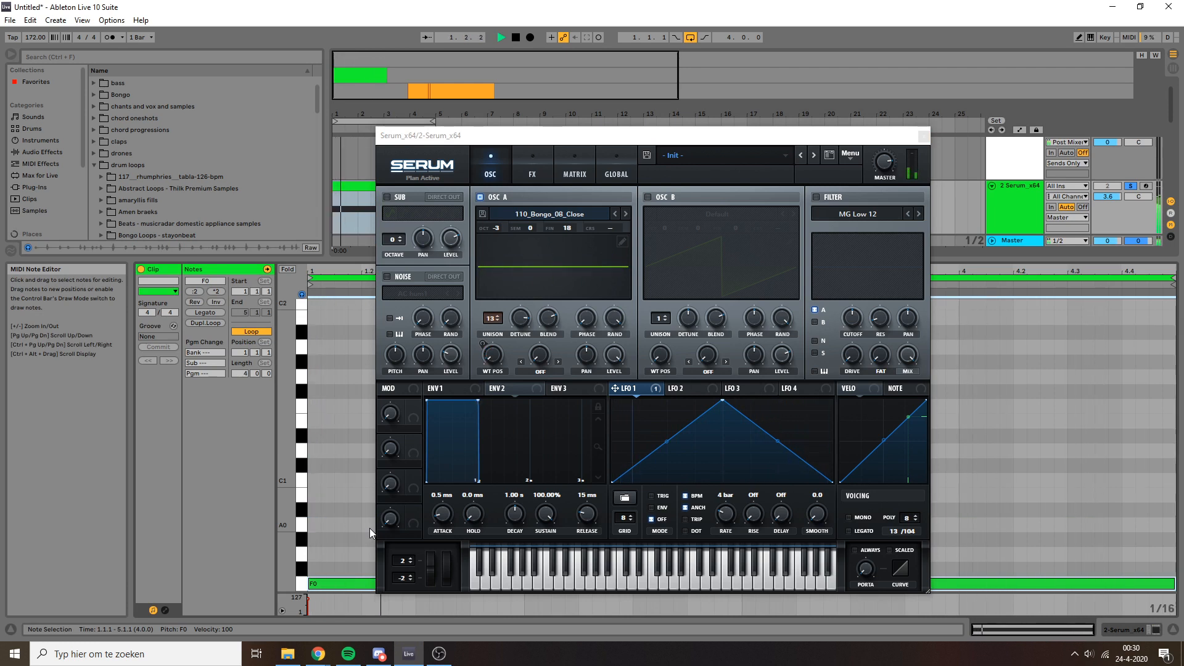
- Load the Misc shape AbitCrazy into LFO 1 and play the clip with it
{"action": "left_click", "coordinate": [642, 388]}
{"action": "key", "text": "space"}
{"action": "left_click", "coordinate": [624, 497]}
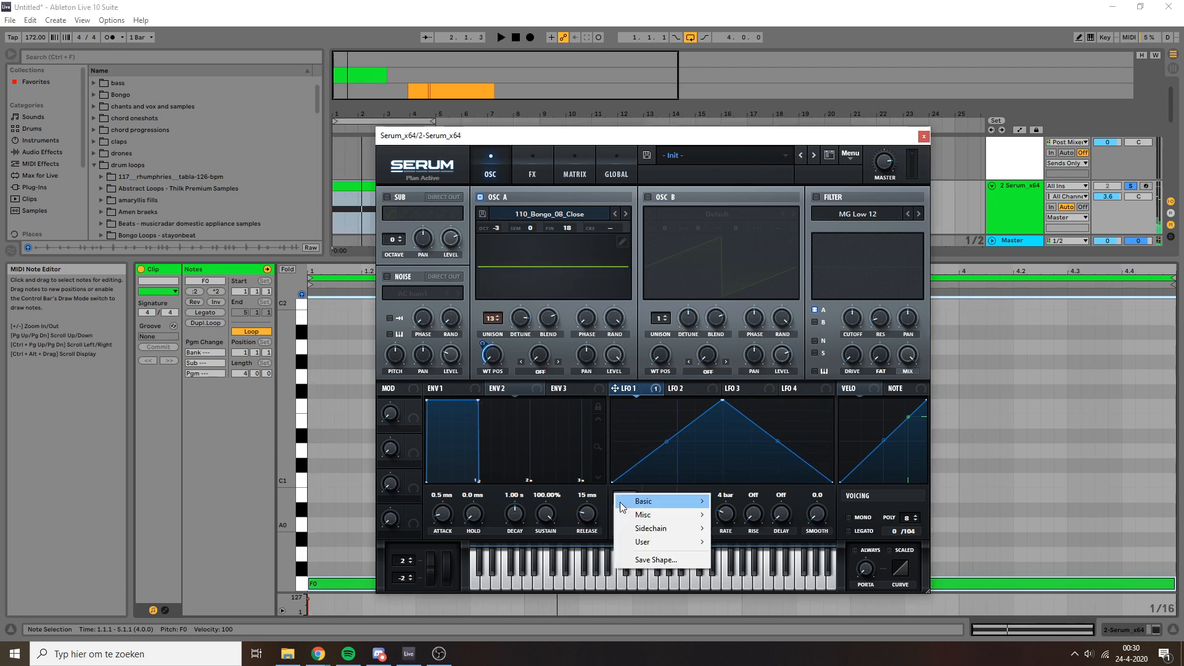
{"action": "mouse_move", "coordinate": [661, 517]}
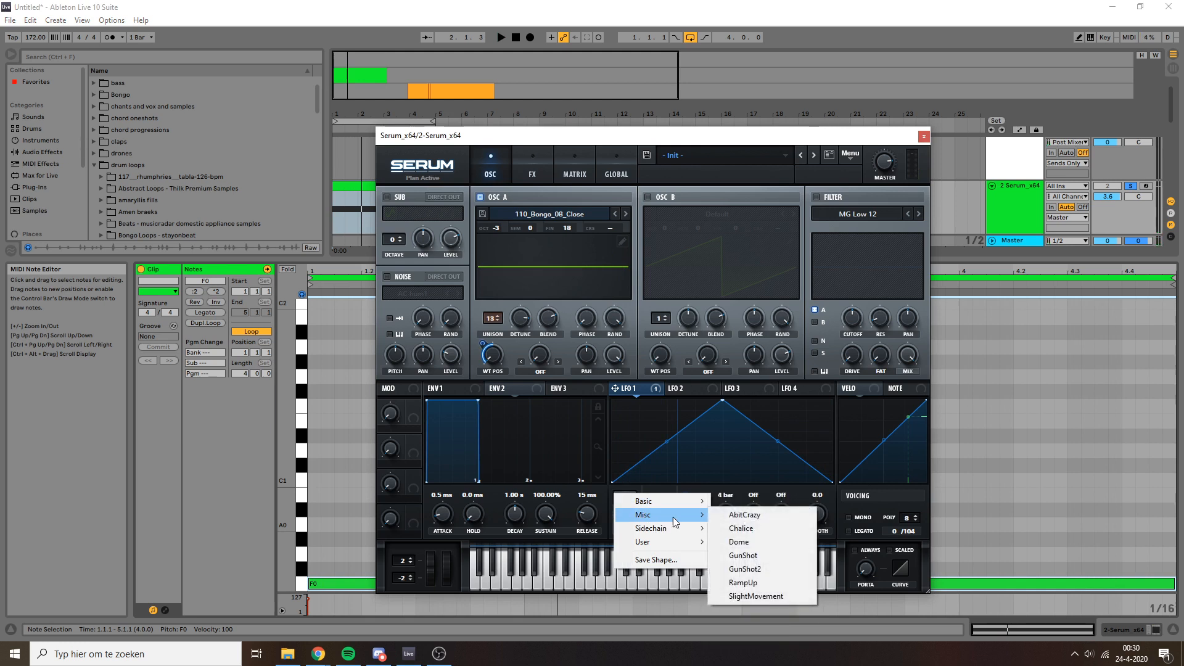
{"action": "left_click", "coordinate": [744, 514]}
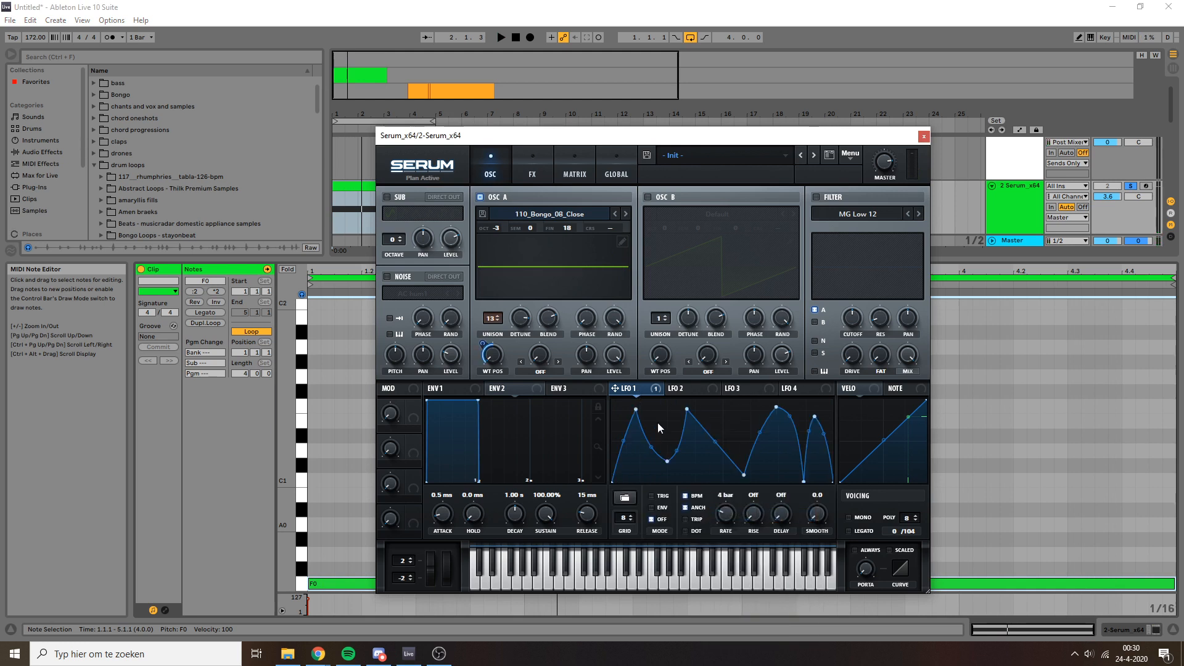
{"action": "key", "text": "space"}
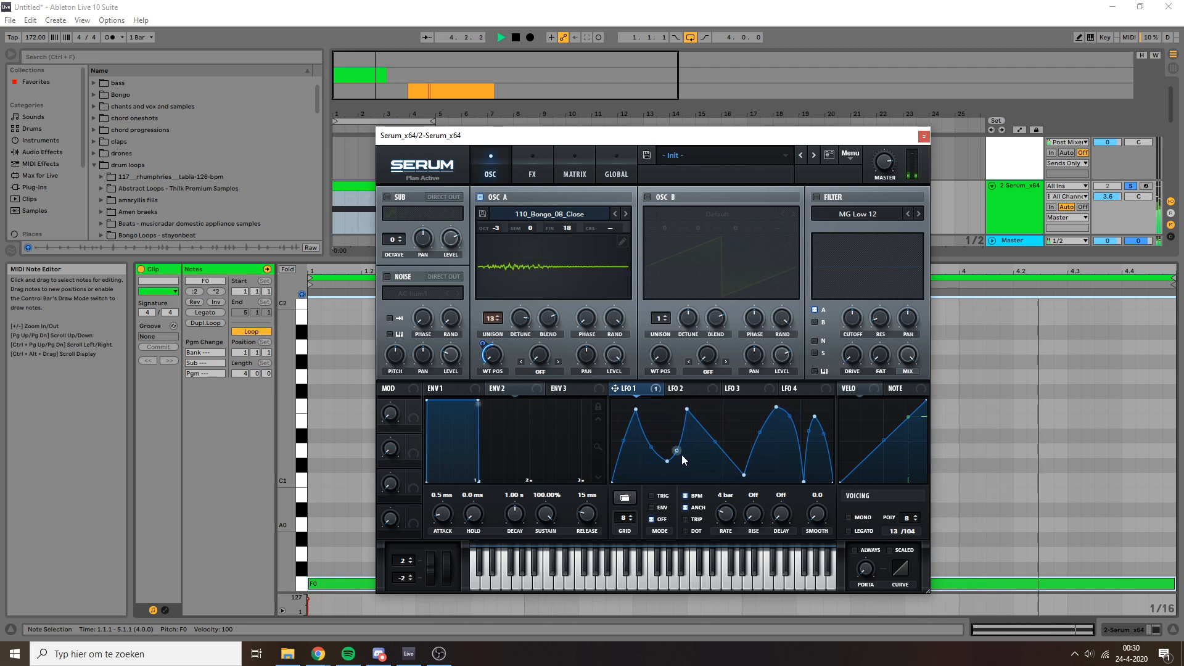
{"action": "key", "text": "space"}
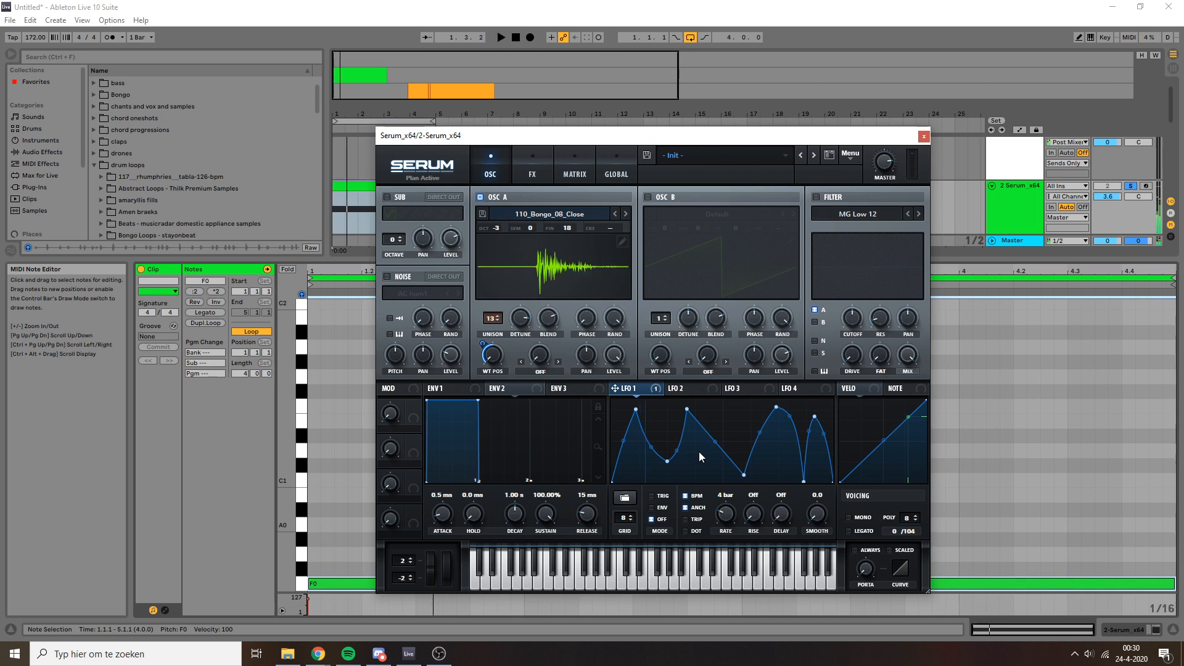
- Turn off BPM sync for LFO 1 and move the Serum window clear of the note editor
{"action": "left_click", "coordinate": [695, 497]}
{"action": "left_click_drag", "start_coordinate": [496, 136], "coordinate": [553, 114]}
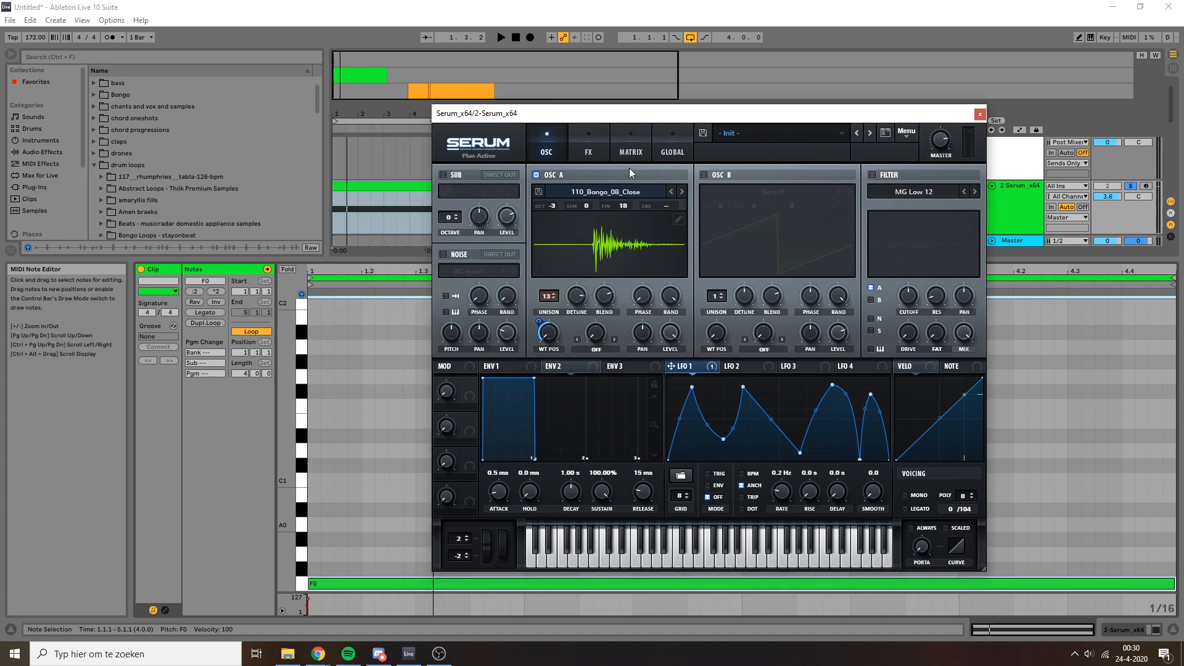
- Select the MIDI clip on the Serum track in the arrangement and reposition the Serum window
{"action": "left_click", "coordinate": [370, 187]}
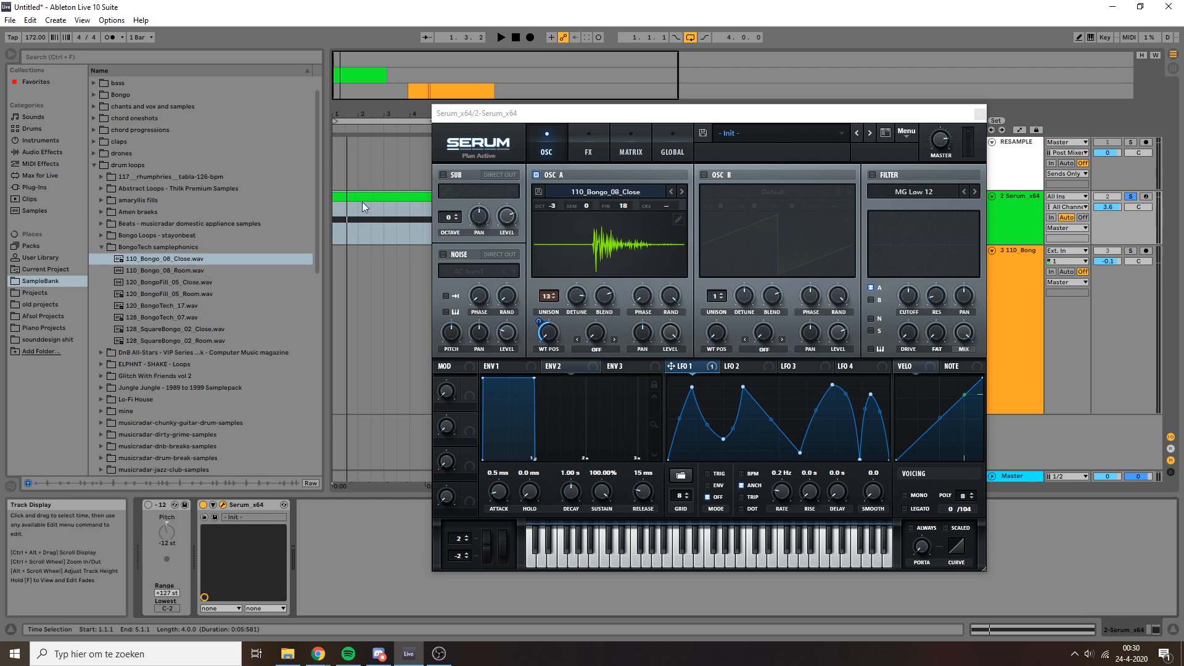
{"action": "left_click", "coordinate": [362, 202]}
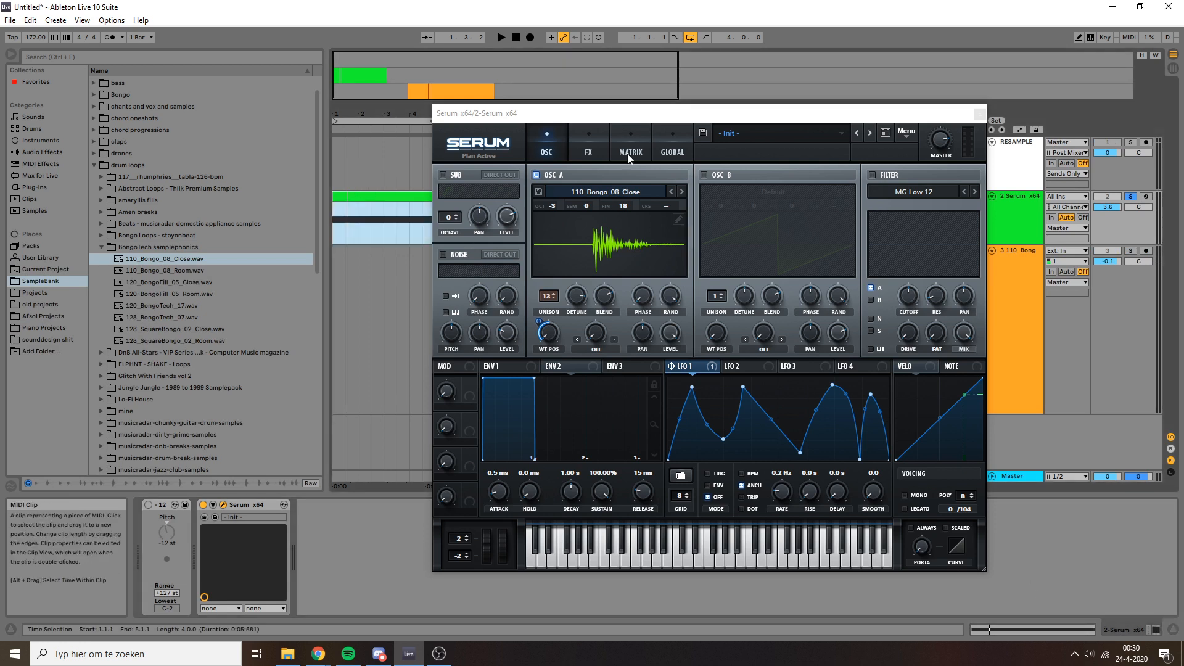
{"action": "left_click_drag", "start_coordinate": [655, 116], "coordinate": [586, 134]}
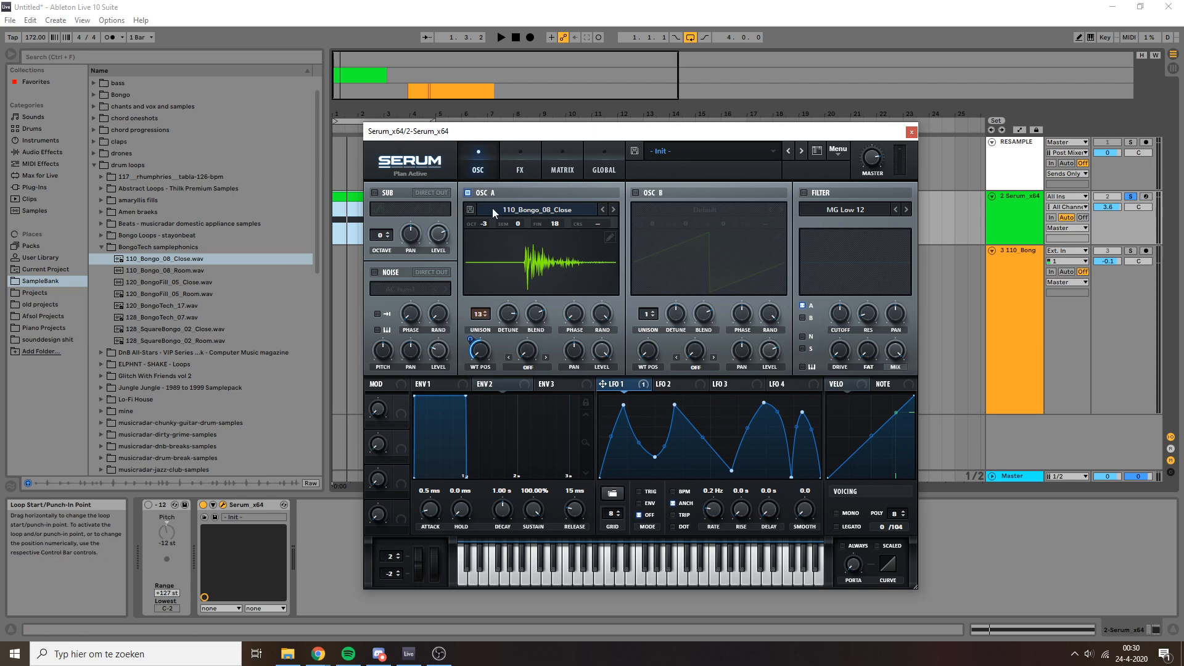
- Split the bongo wavetable of Oscillator A at 4000 samples in the table editor and close the editor
{"action": "left_click", "coordinate": [609, 236]}
{"action": "left_click", "coordinate": [696, 470]}
{"action": "type", "text": "400"}
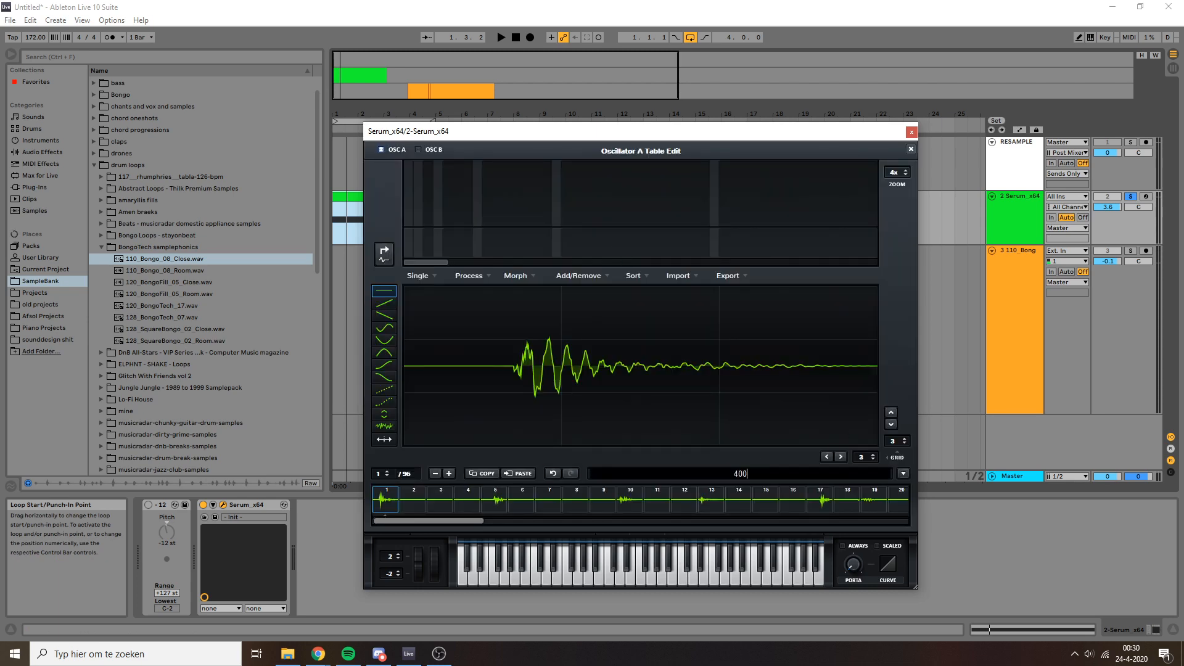
{"action": "type", "text": "0"}
{"action": "key", "text": "Return"}
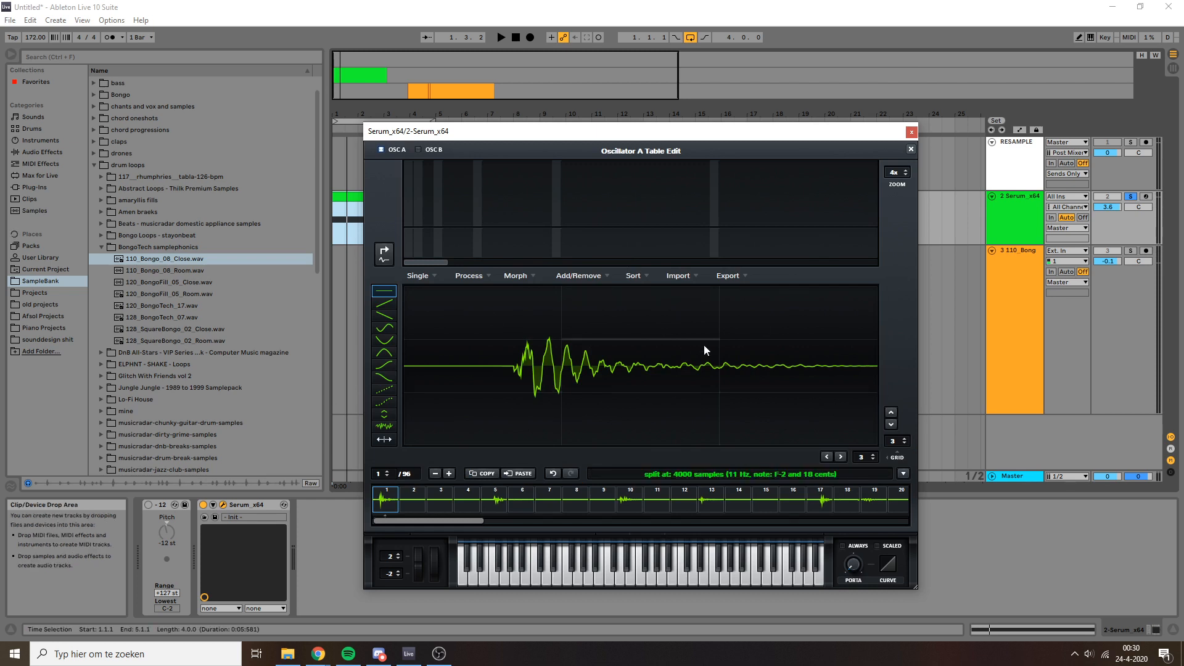
{"action": "left_click", "coordinate": [912, 148]}
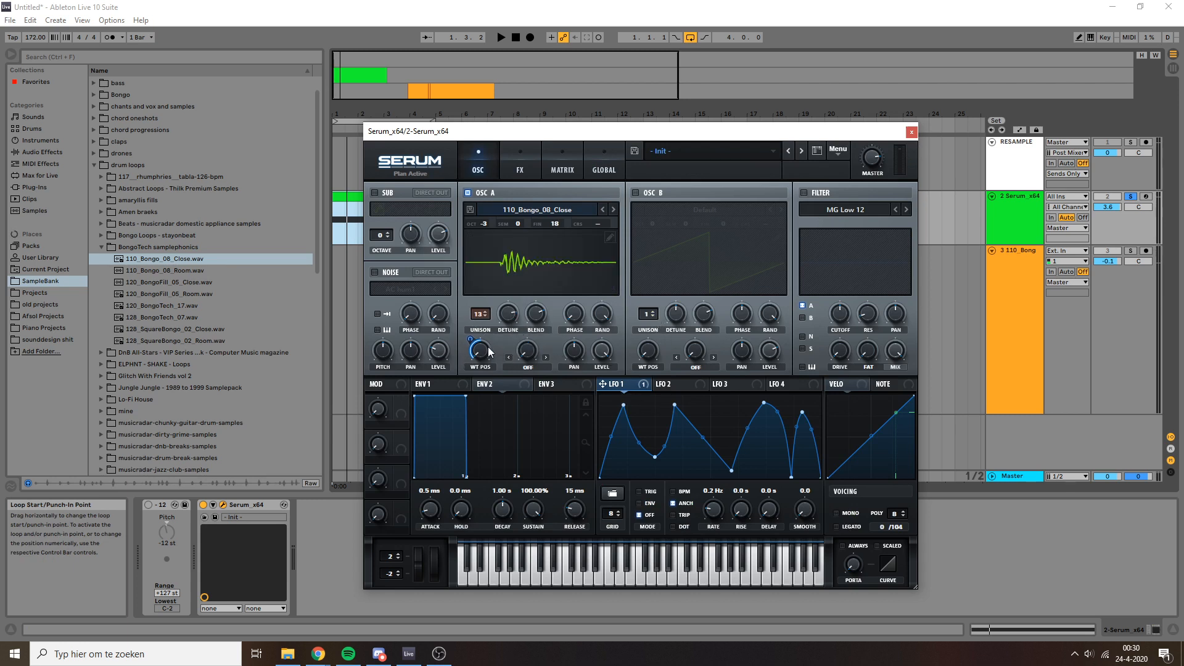
- Review Serum's global unison settings, return to the oscillators and move the Serum window clear of the MIDI clip
{"action": "left_click", "coordinate": [605, 164]}
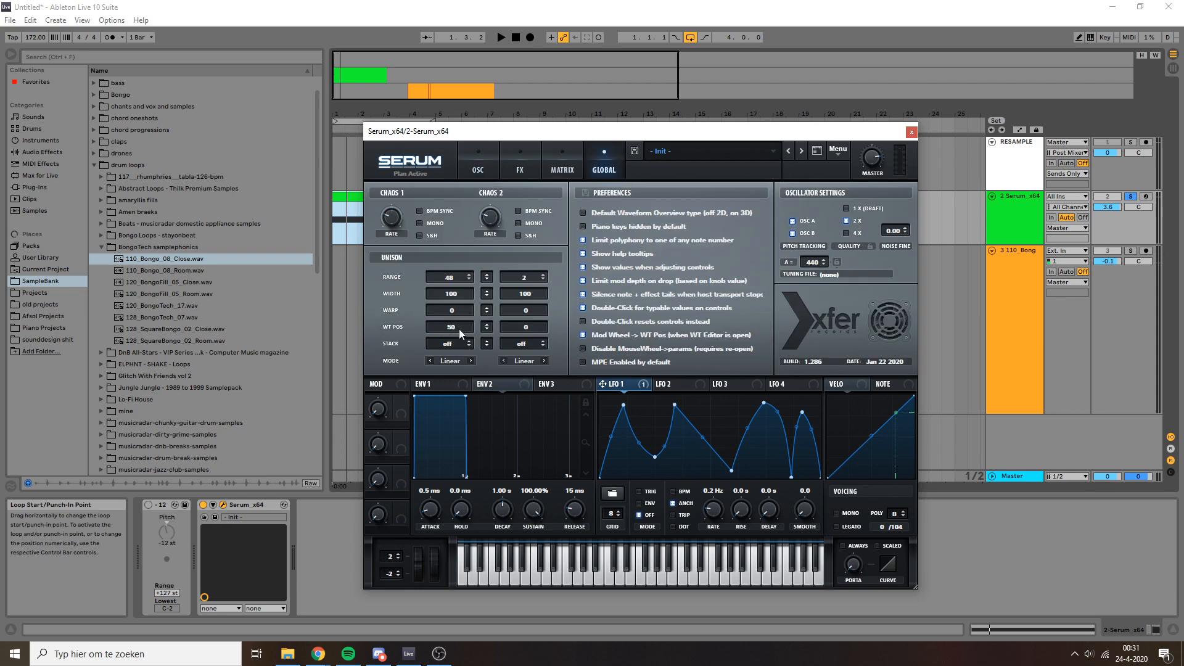
{"action": "left_click", "coordinate": [475, 167]}
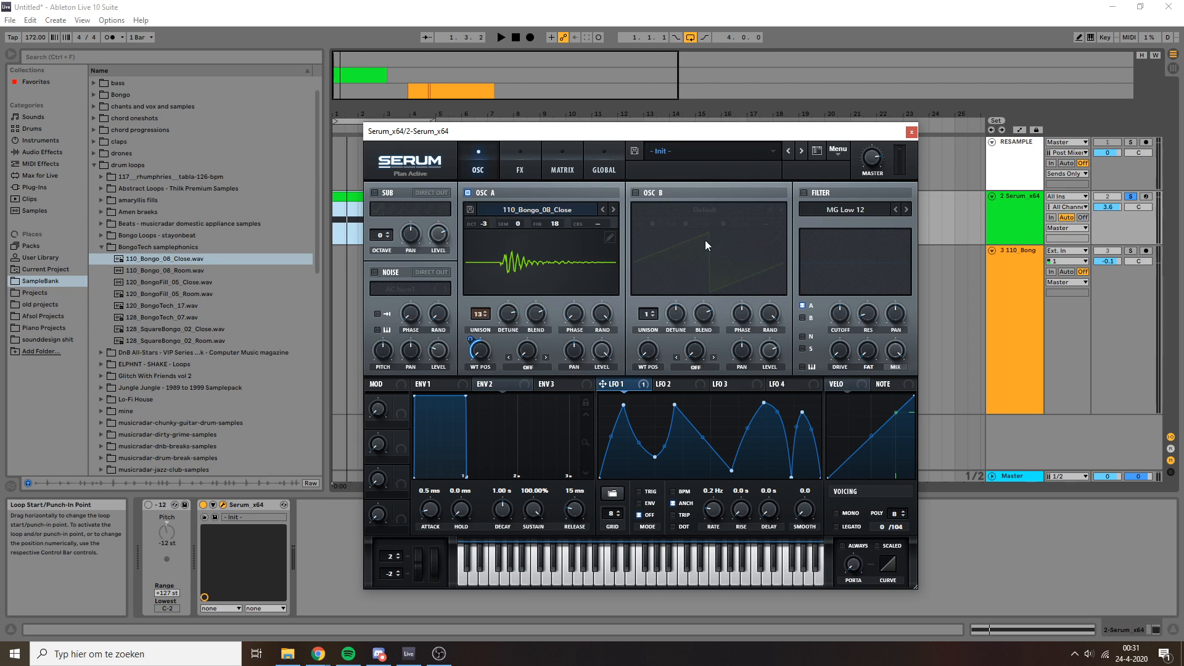
{"action": "left_click_drag", "start_coordinate": [652, 135], "coordinate": [640, 112]}
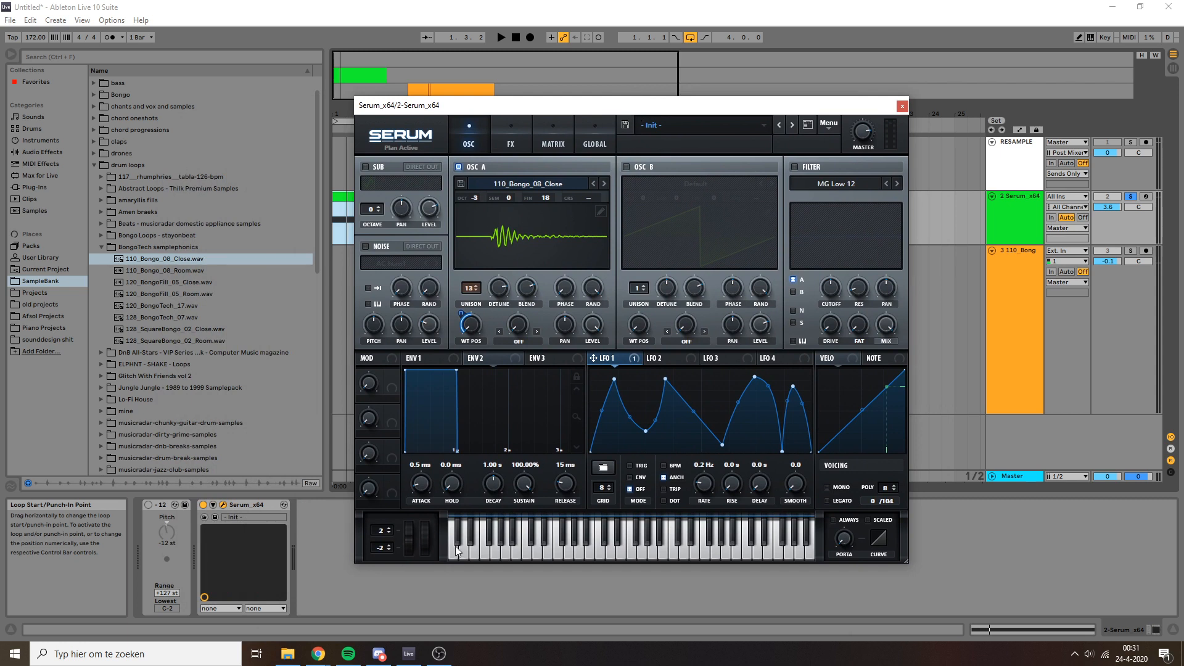
{"action": "left_click_drag", "start_coordinate": [569, 115], "coordinate": [666, 107]}
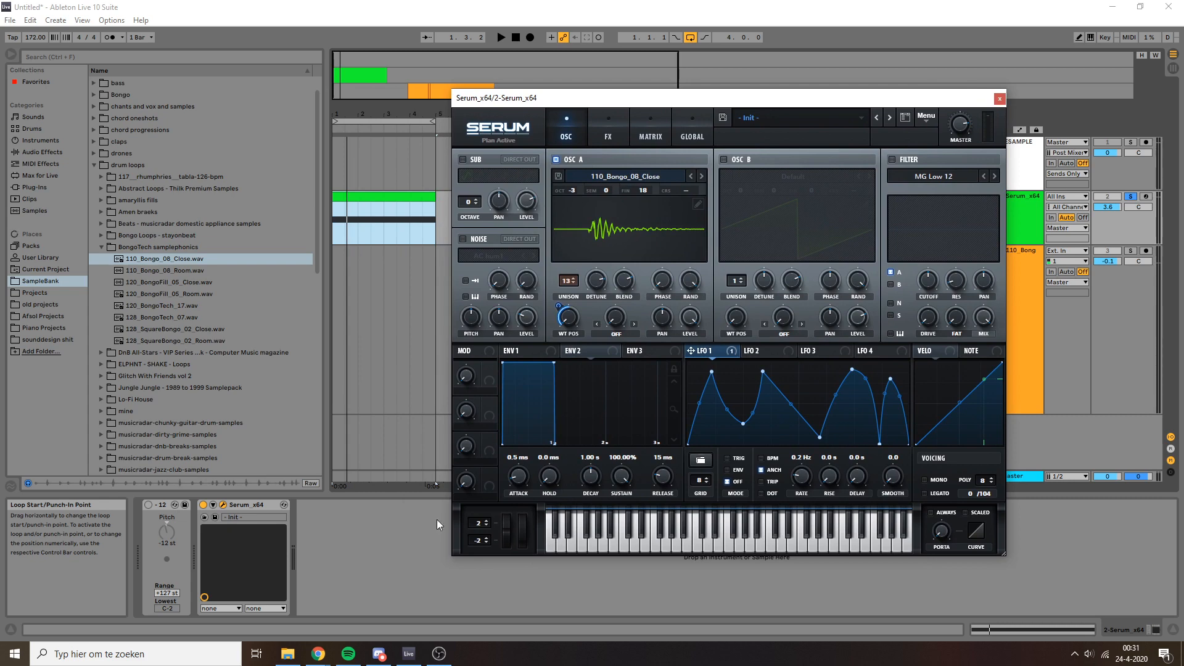
- Switch to Discord to view the server's production channel, then minimise it to return to Ableton Live
{"action": "left_click", "coordinate": [378, 653]}
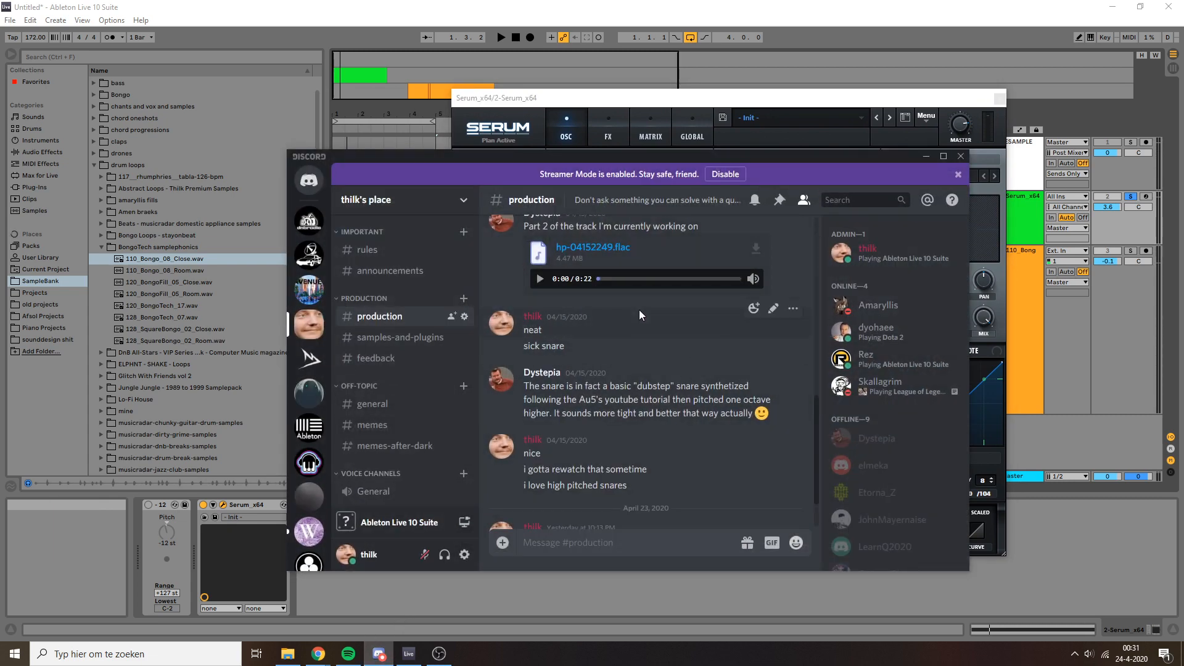
{"action": "left_click", "coordinate": [925, 158]}
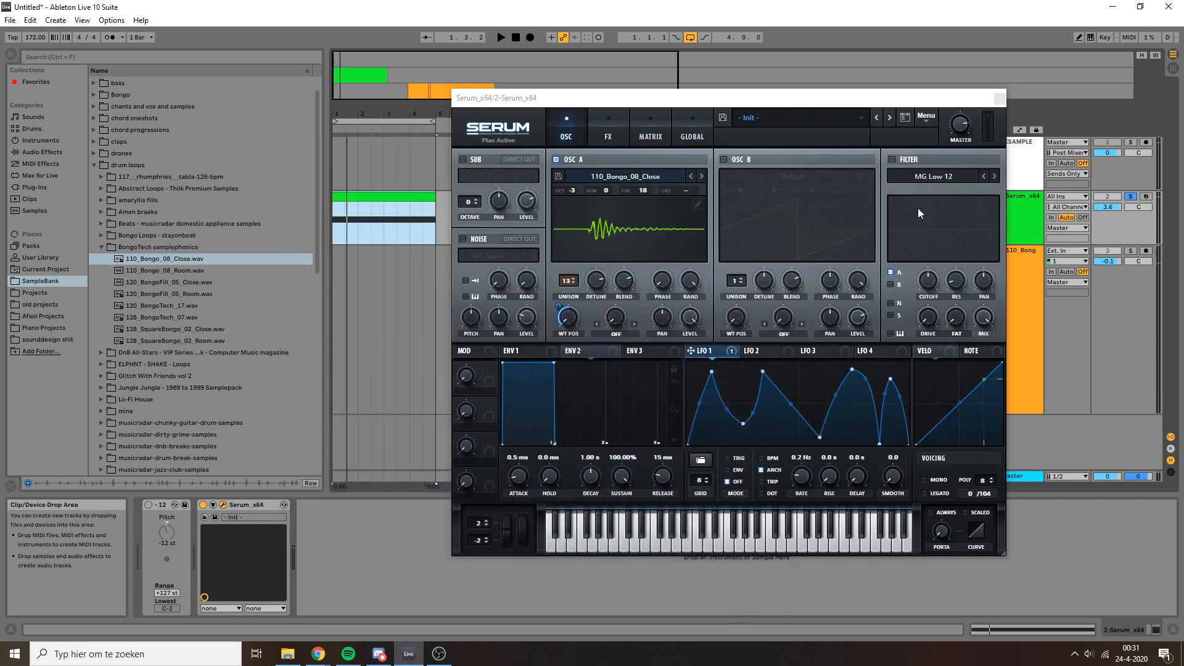